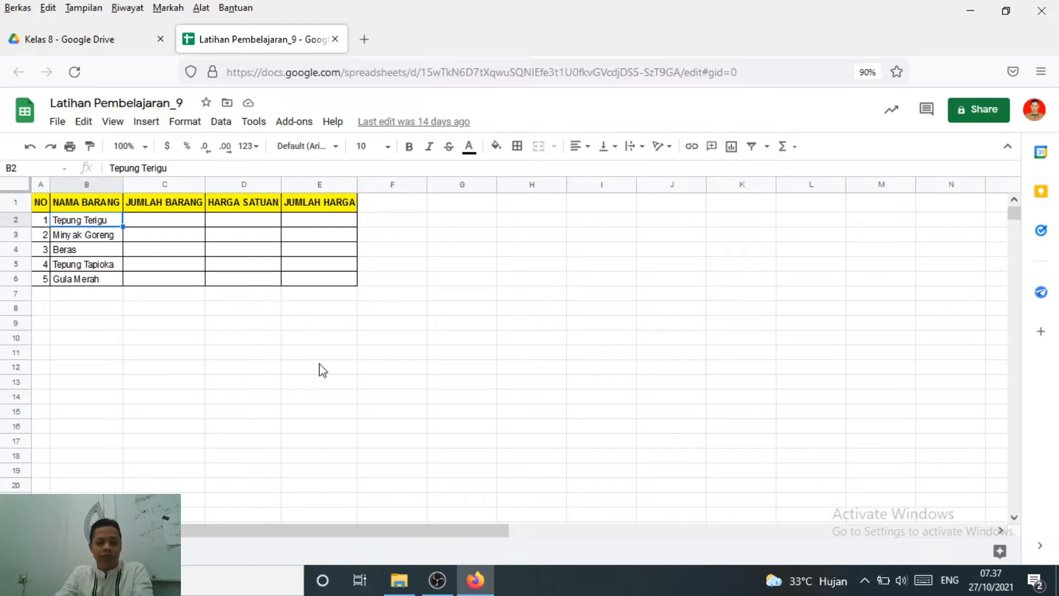
Examine the table's column headers and the empty quantity and price cells C2:E6
left_click(230, 254)
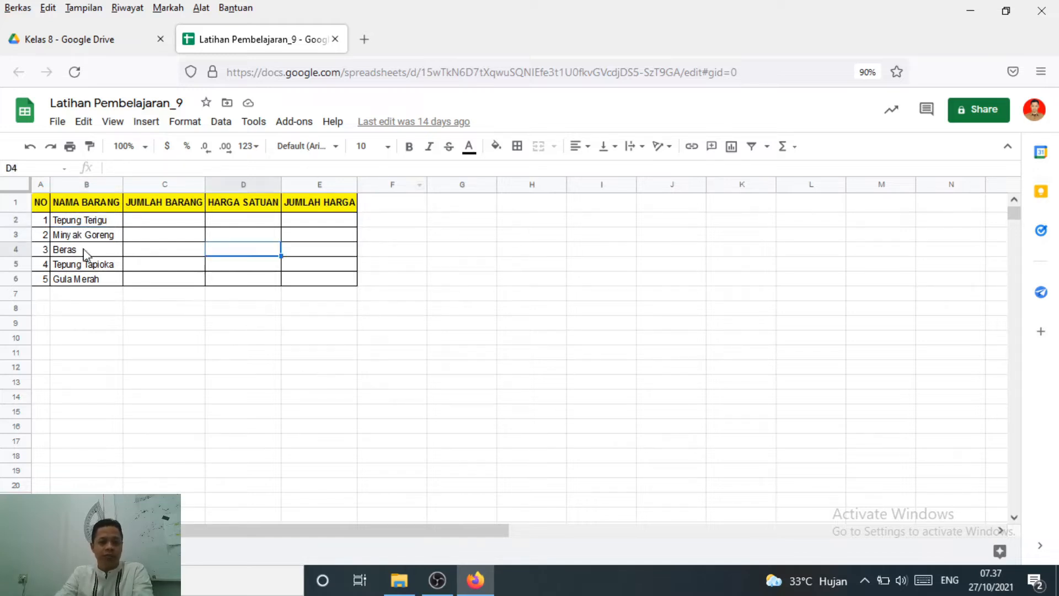
left_click(42, 204)
left_click(90, 208)
left_click(176, 201)
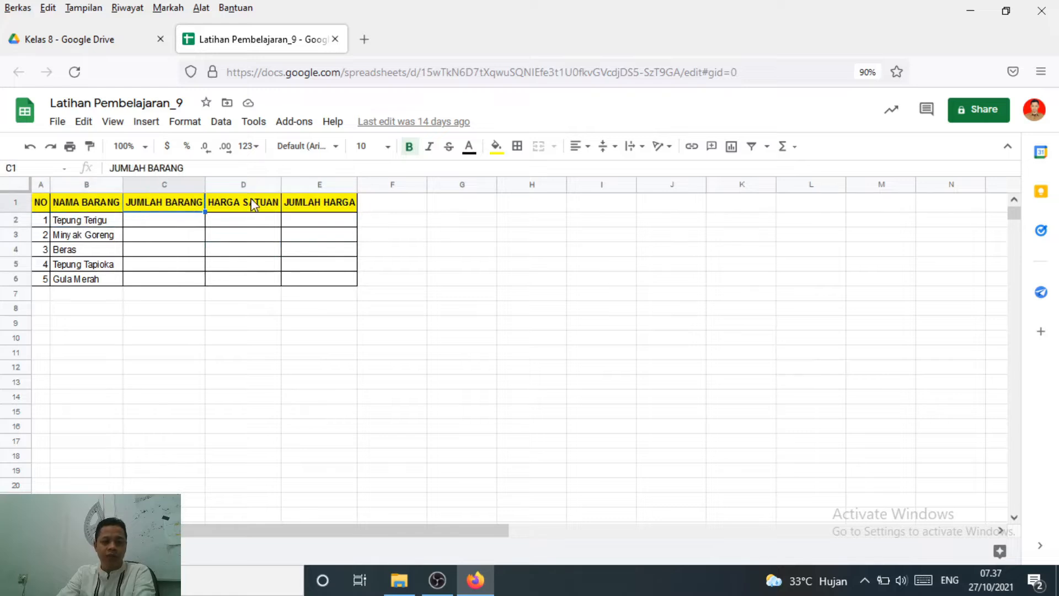
left_click(253, 203)
left_click(342, 204)
left_click(451, 246)
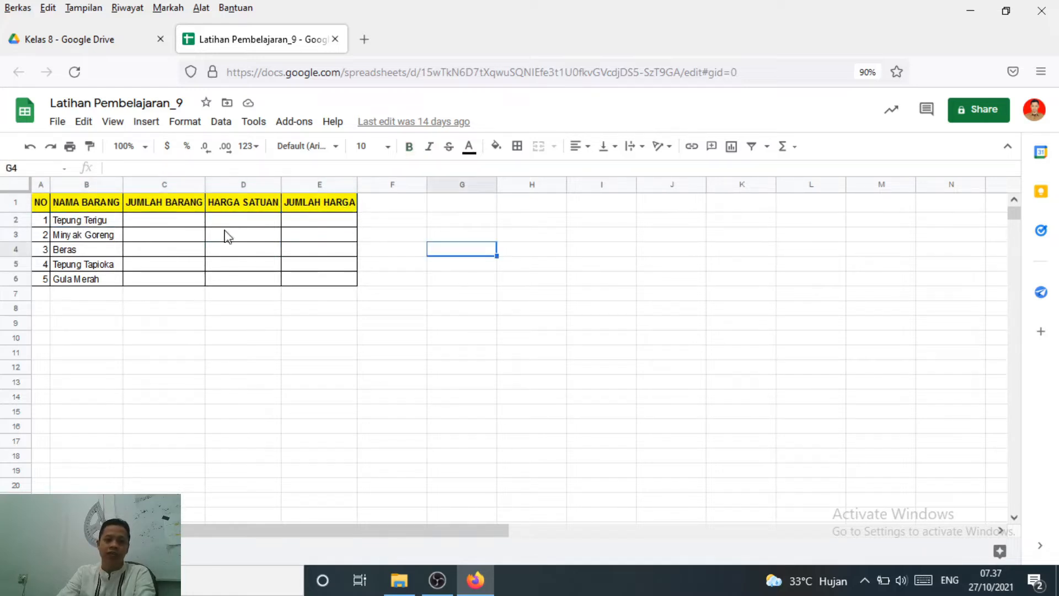
left_click_drag(178, 220, 313, 286)
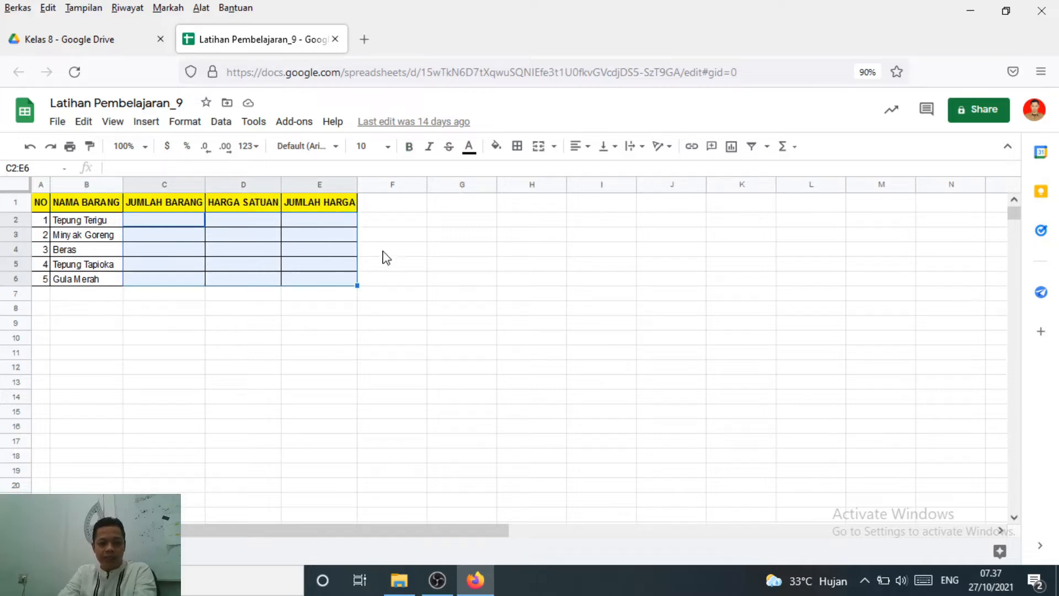
left_click(481, 265)
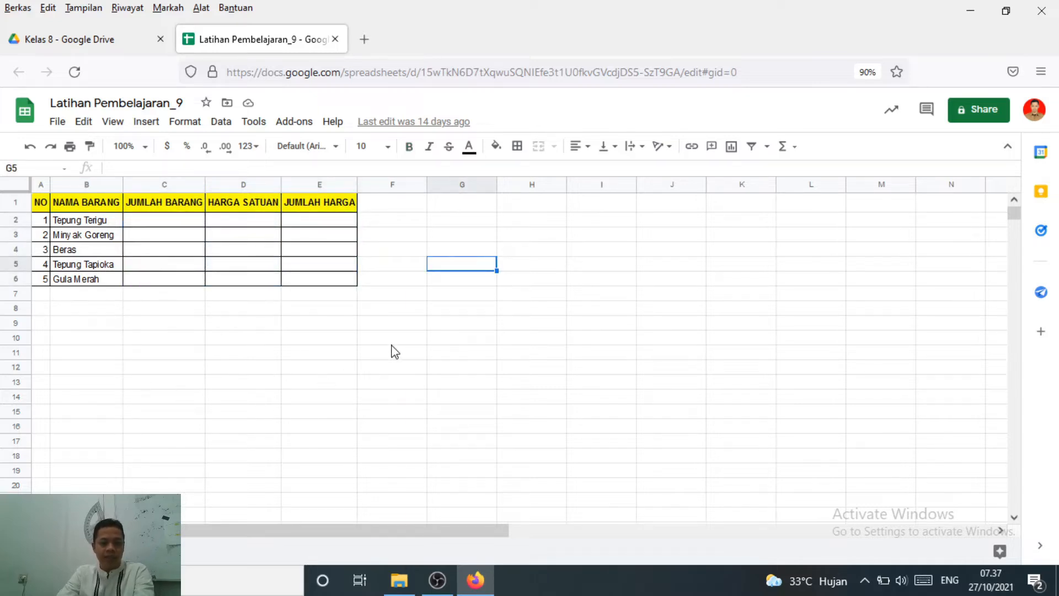
left_click(16, 204)
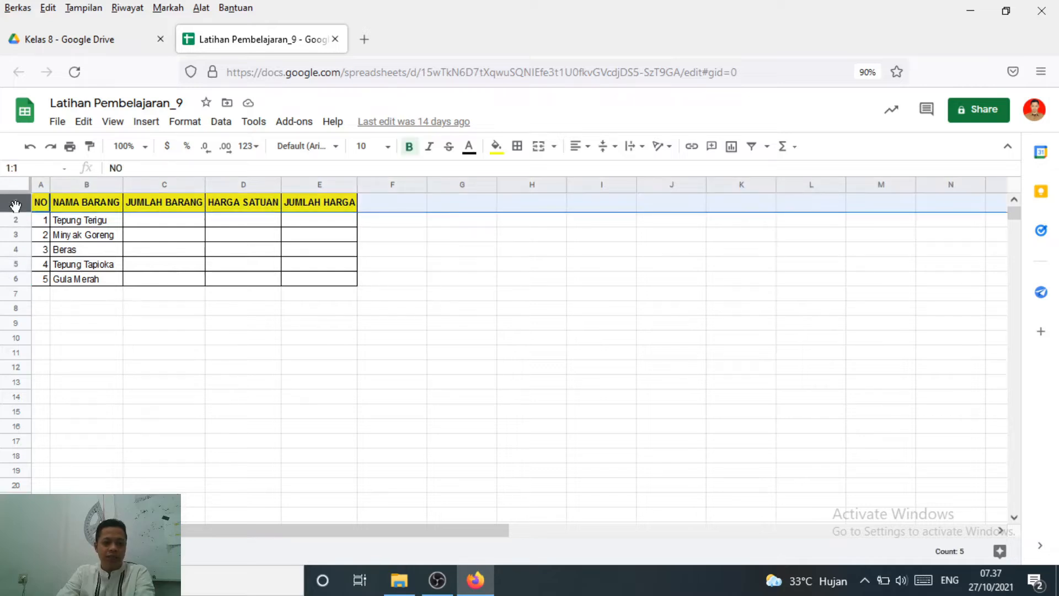
right_click(16, 205)
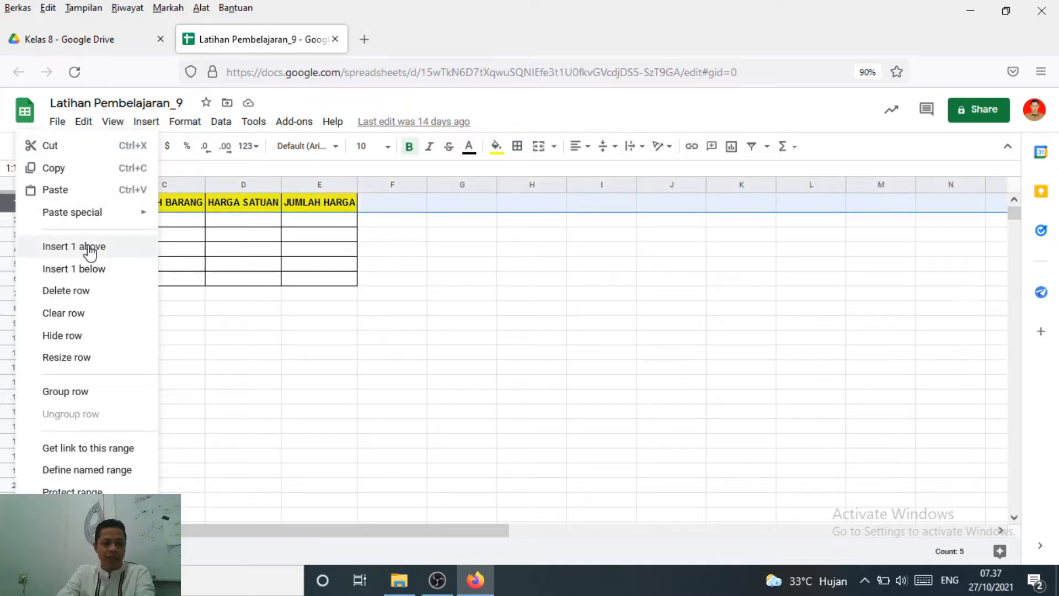
left_click(562, 264)
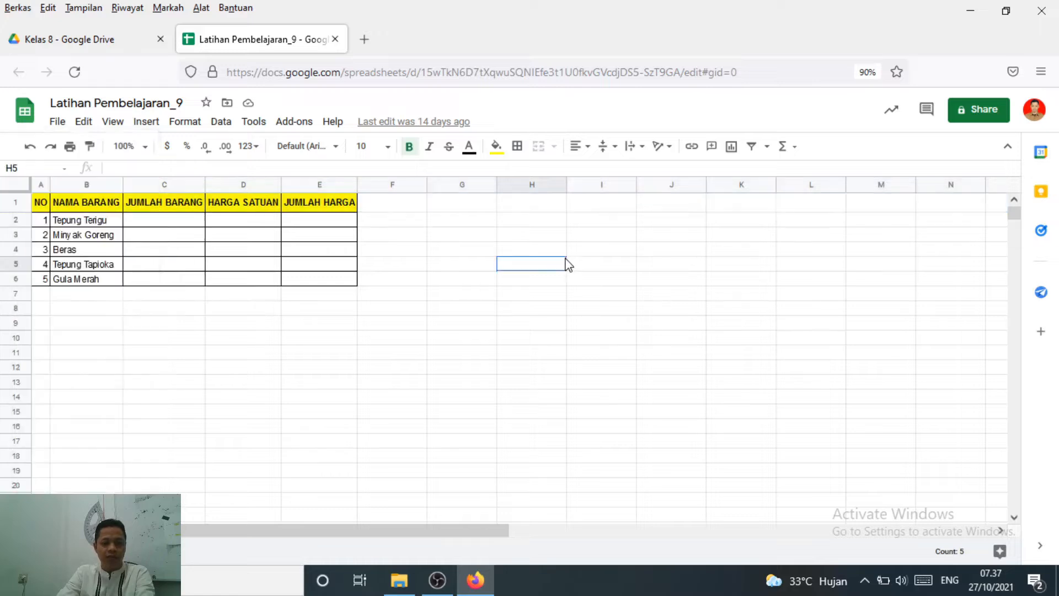
Insert one blank row above the table's header row
left_click(13, 204)
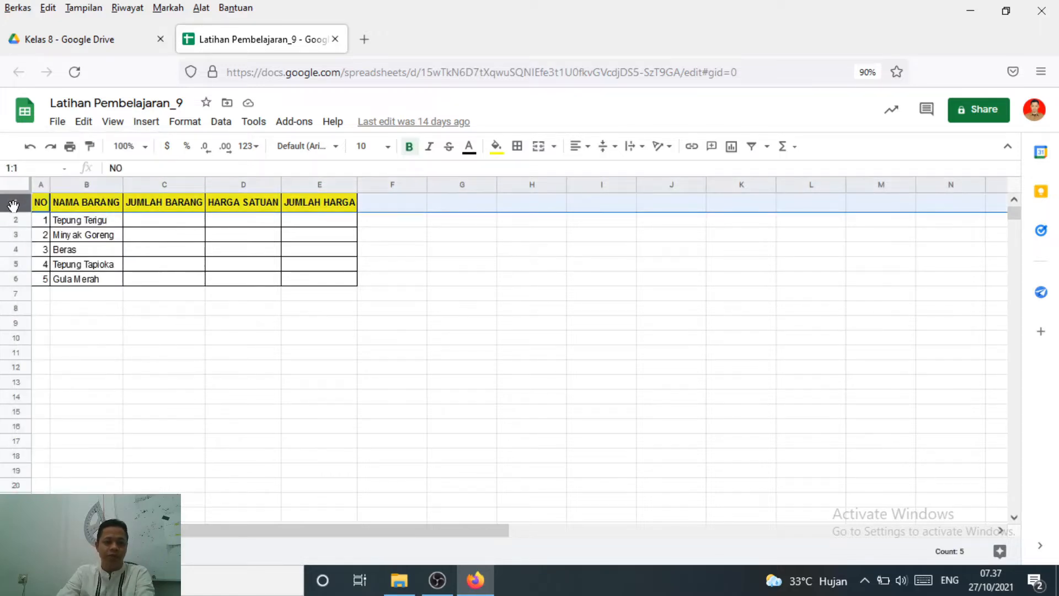
right_click(14, 204)
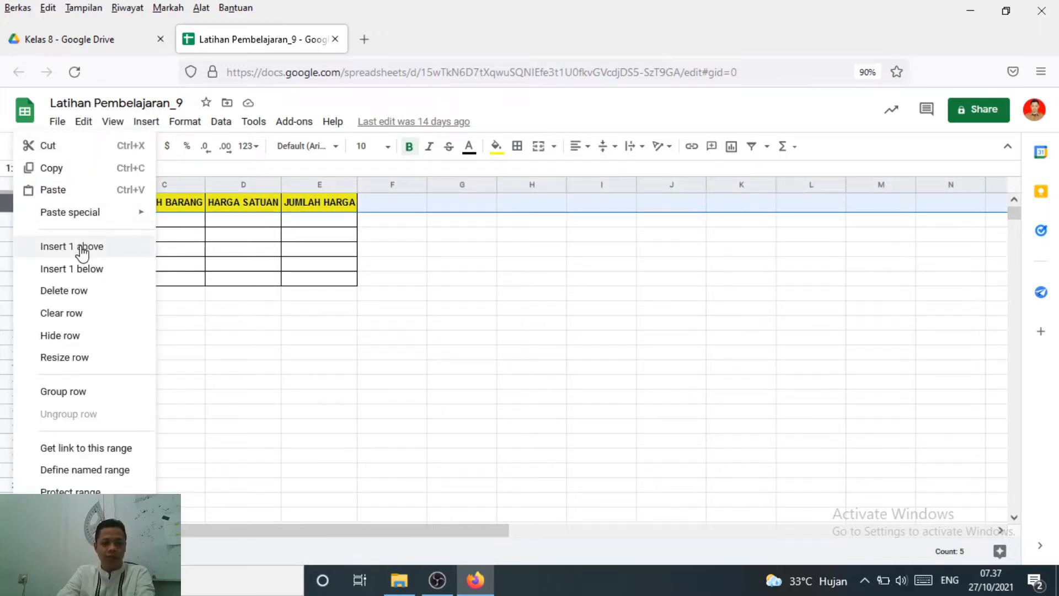
left_click(82, 251)
Enter the title "DATA STOK BARANG" in cell A1
left_click(45, 206)
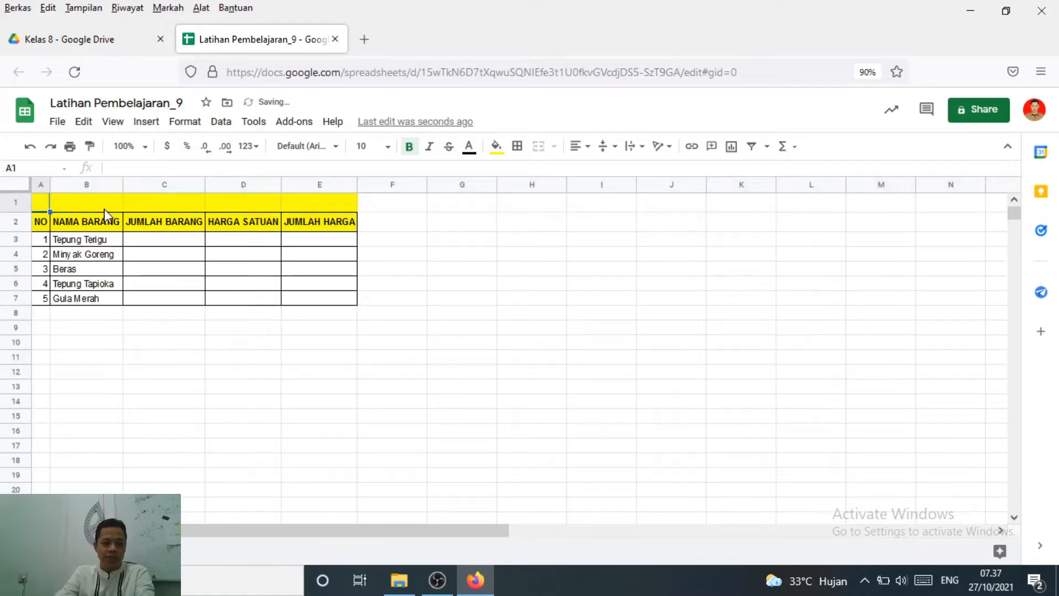
type("data")
key("BackSpace")
key("BackSpace")
key("BackSpace")
key("BackSpace")
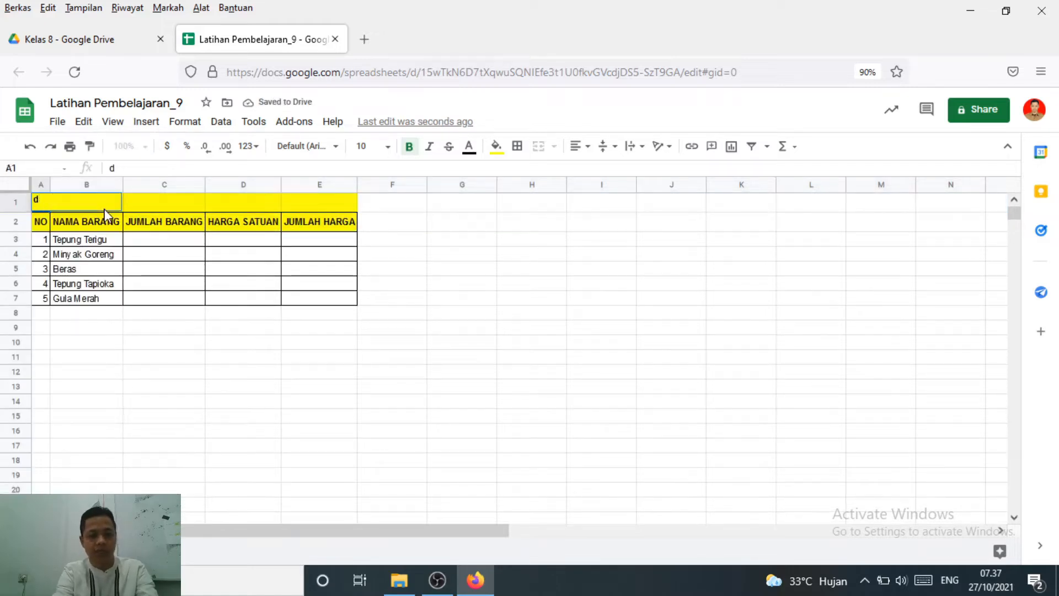
type("DATA STO")
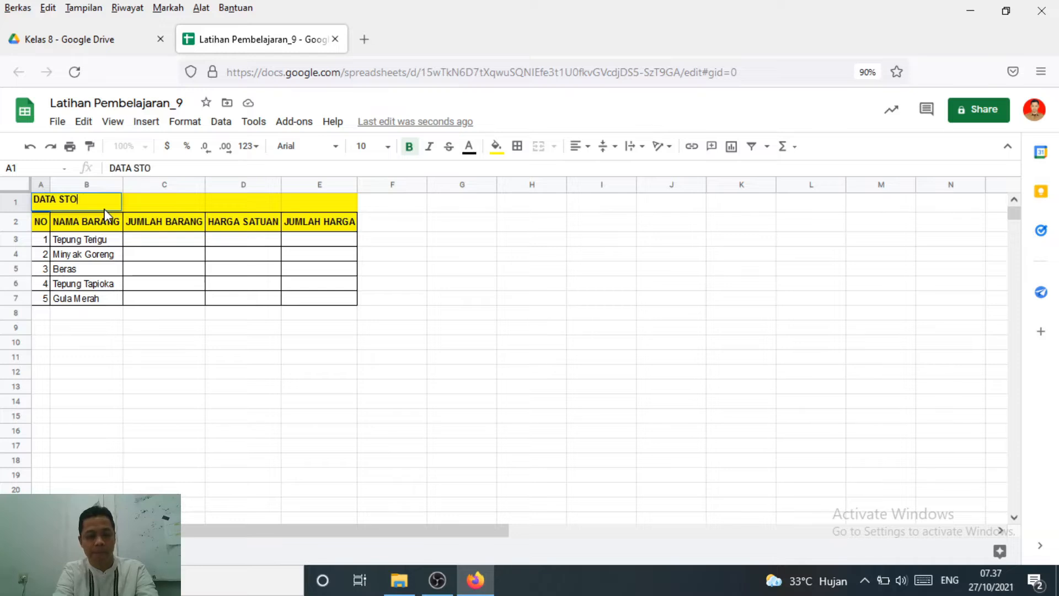
type("K BARANG")
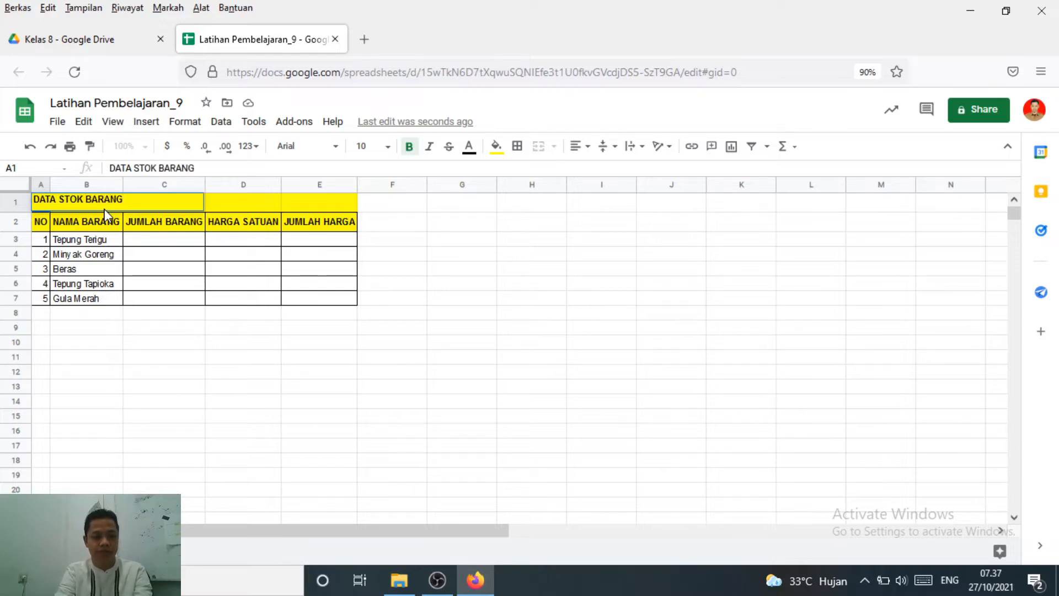
key("Return")
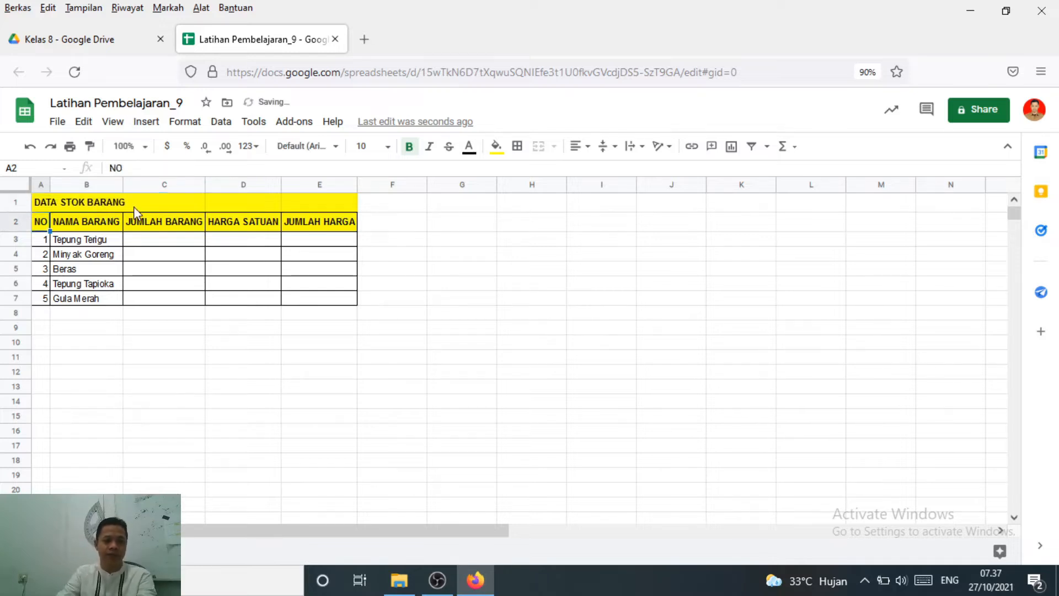
Set the fill color of the whole title row 1 to white
left_click(44, 204)
left_click(496, 146)
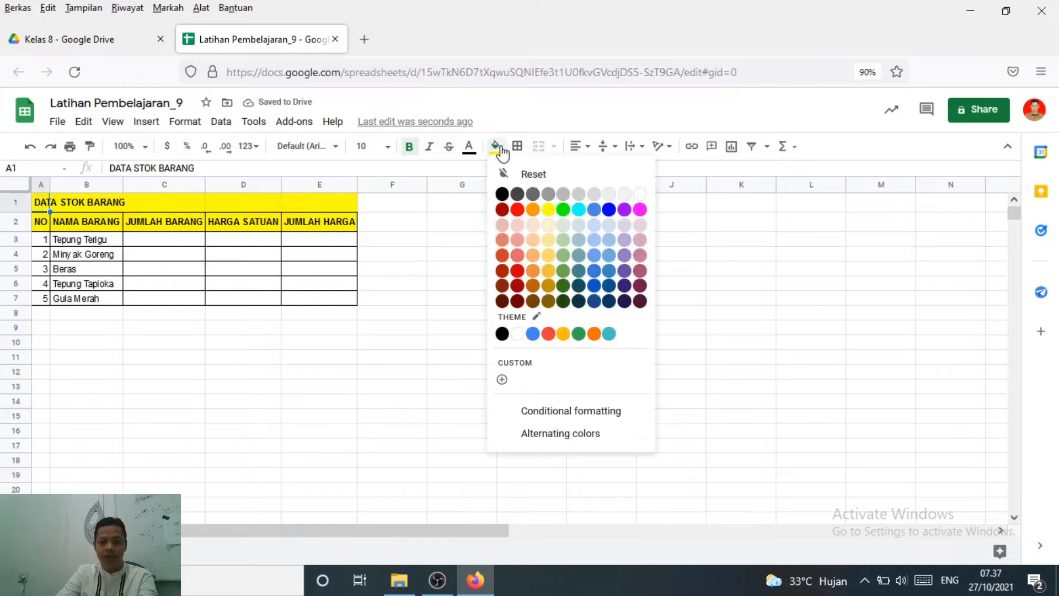
left_click(640, 195)
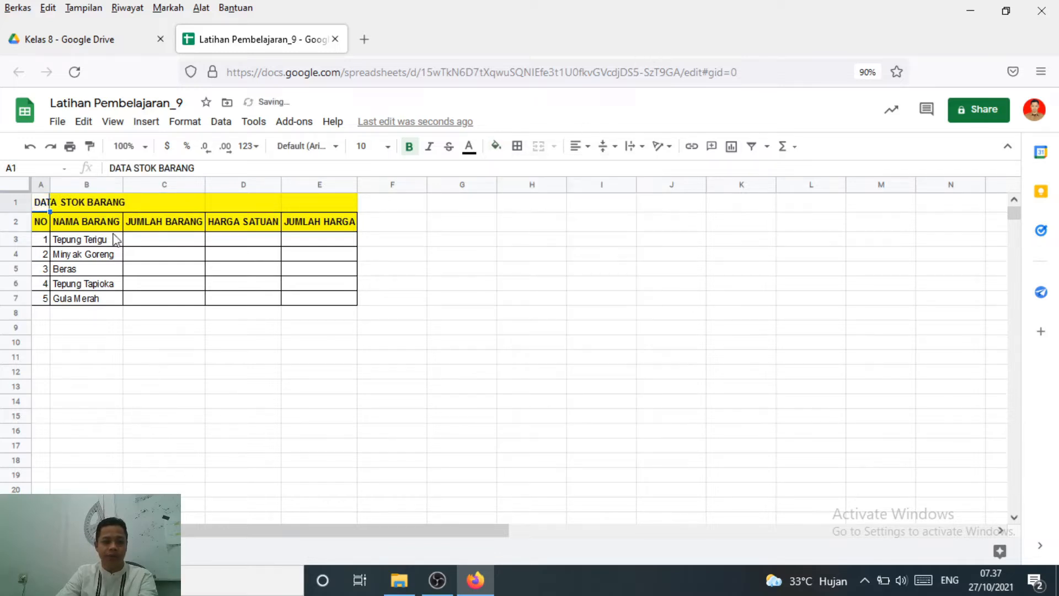
left_click(17, 202)
left_click(496, 146)
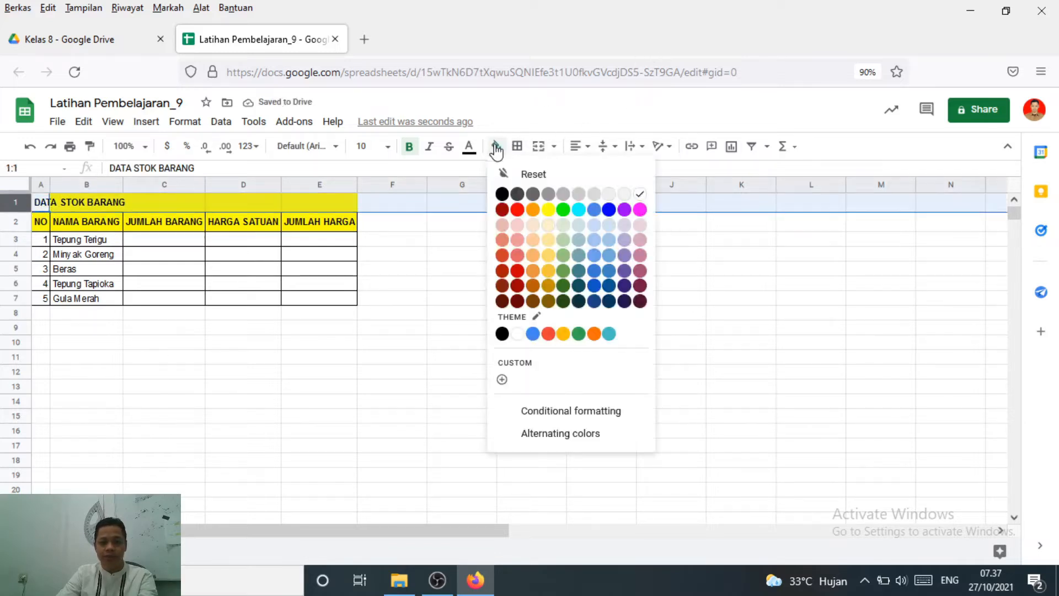
left_click(640, 195)
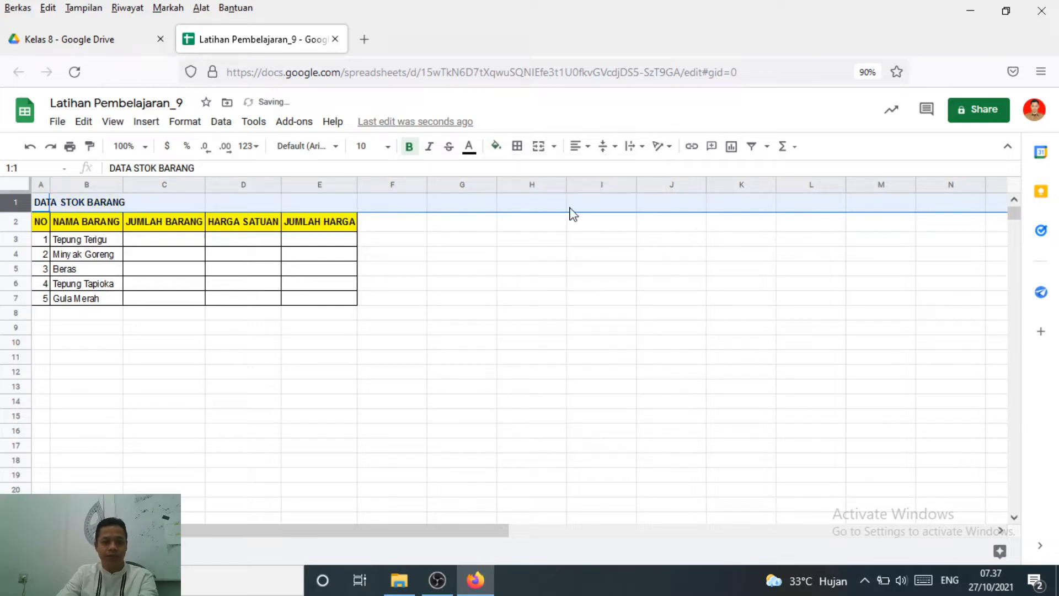
left_click(278, 388)
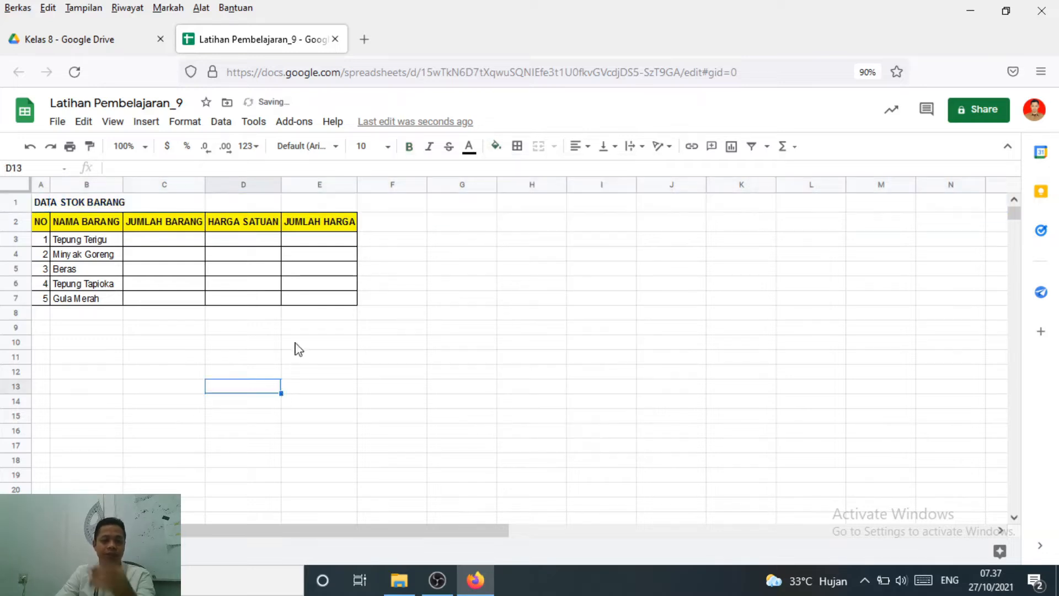
Examine the item rows and the JUMLAH BARANG, HARGA SATUAN and JUMLAH HARGA columns of the stock table
left_click(98, 243)
left_click(192, 270)
left_click(339, 272)
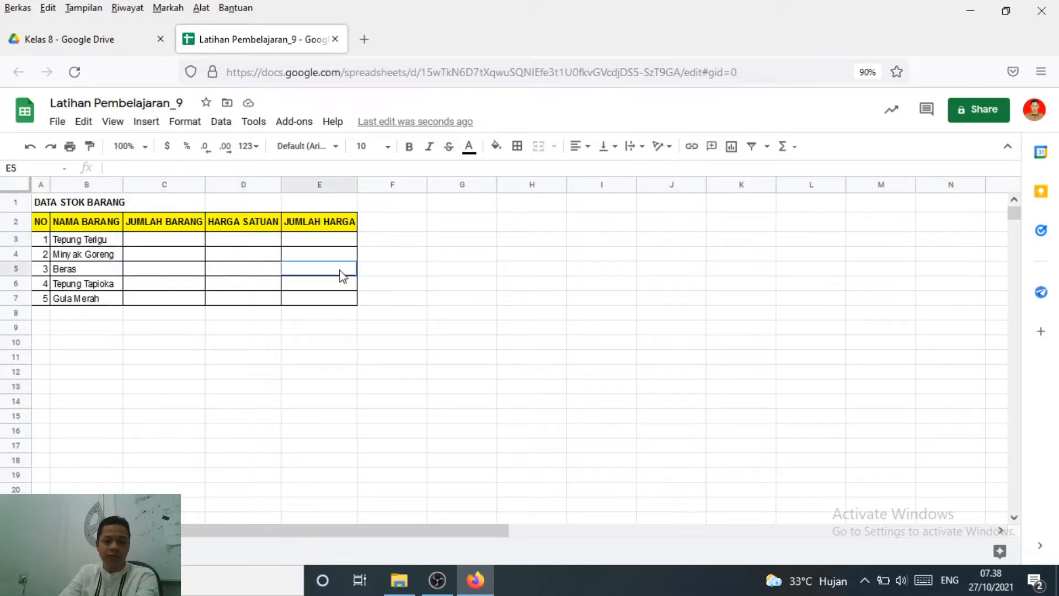
left_click(331, 299)
left_click(615, 316)
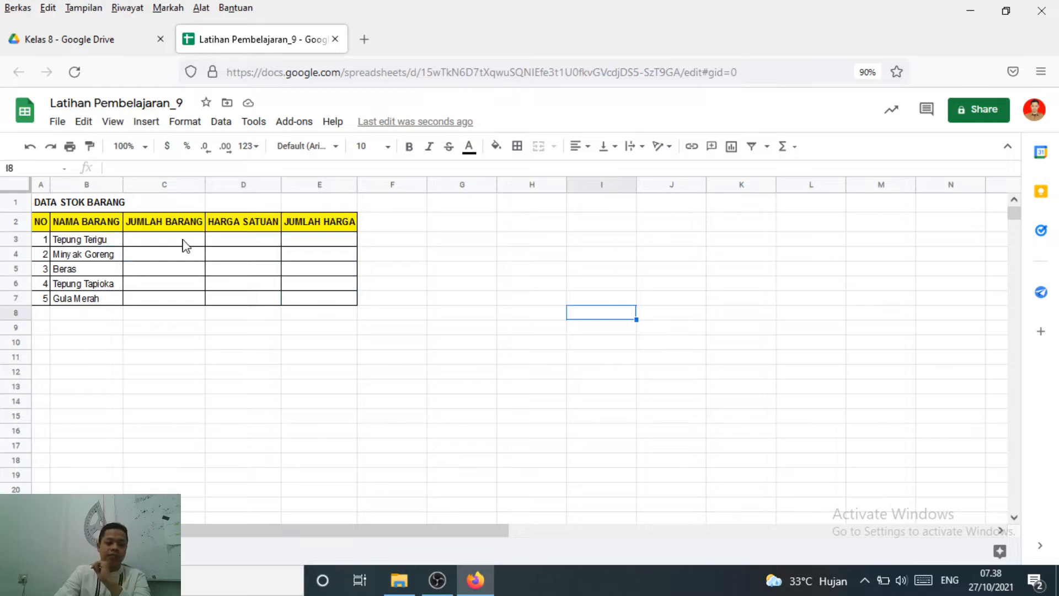
left_click(185, 222)
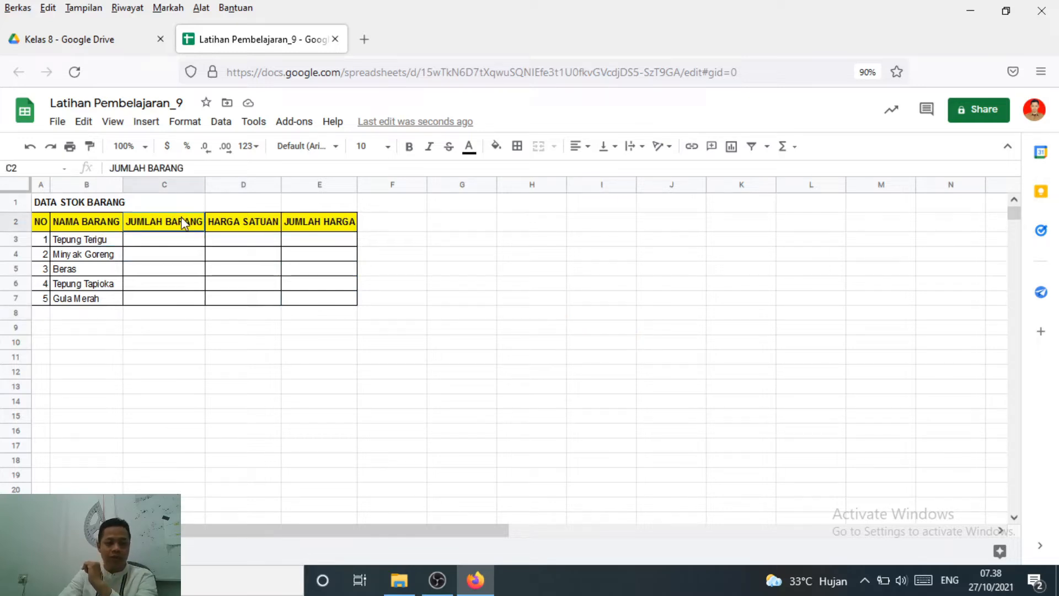
left_click(262, 226)
left_click(338, 224)
left_click(333, 272)
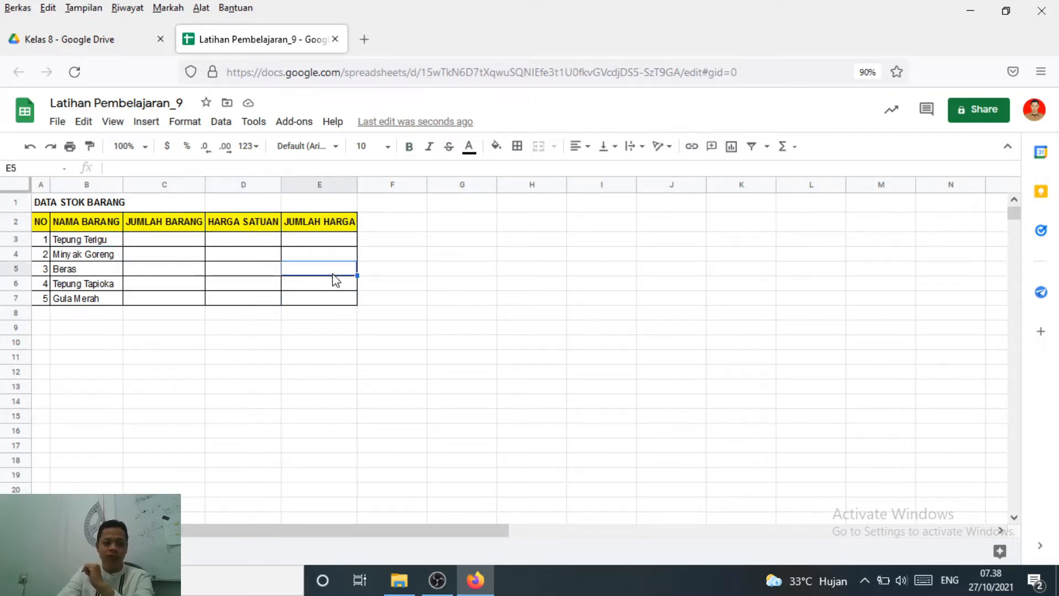
left_click(342, 240)
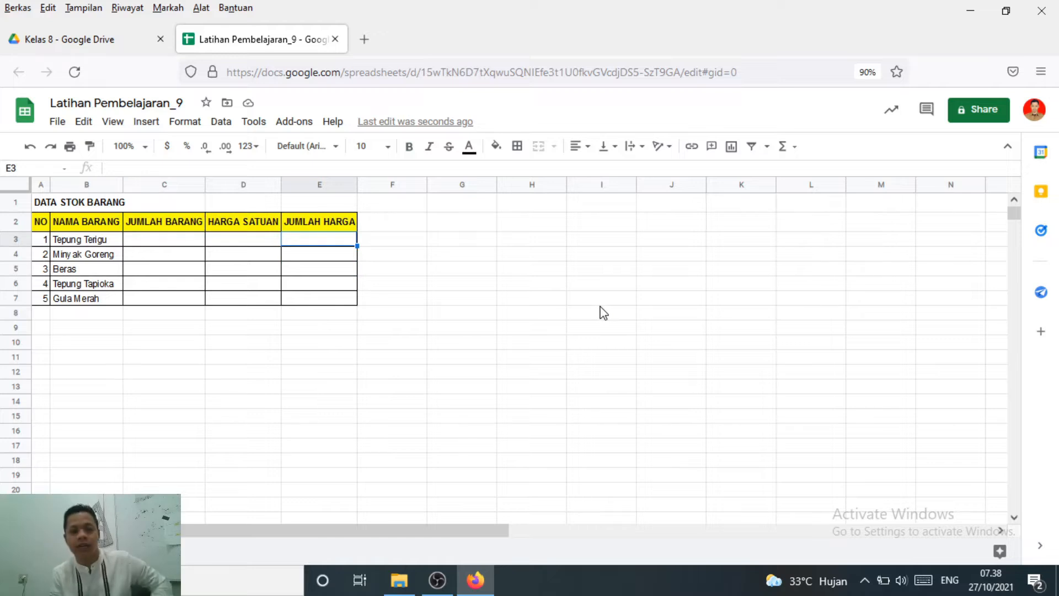
left_click(460, 221)
left_click(533, 328)
left_click(529, 224)
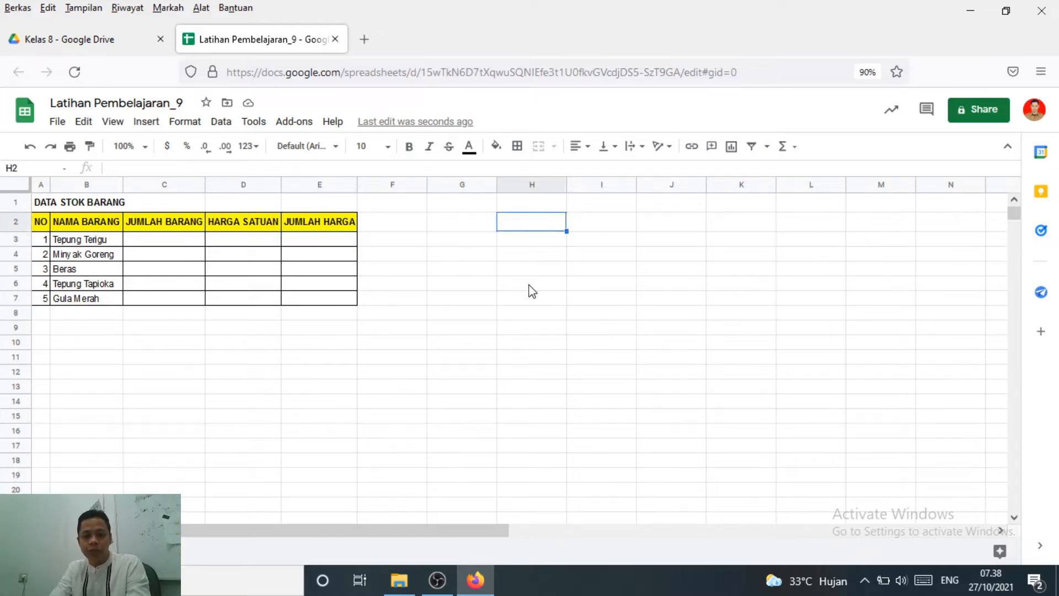
left_click(530, 283)
Enter the note "SAMA DENGAN (=)" in cell H2 and widen column H to fit it
left_click(536, 225)
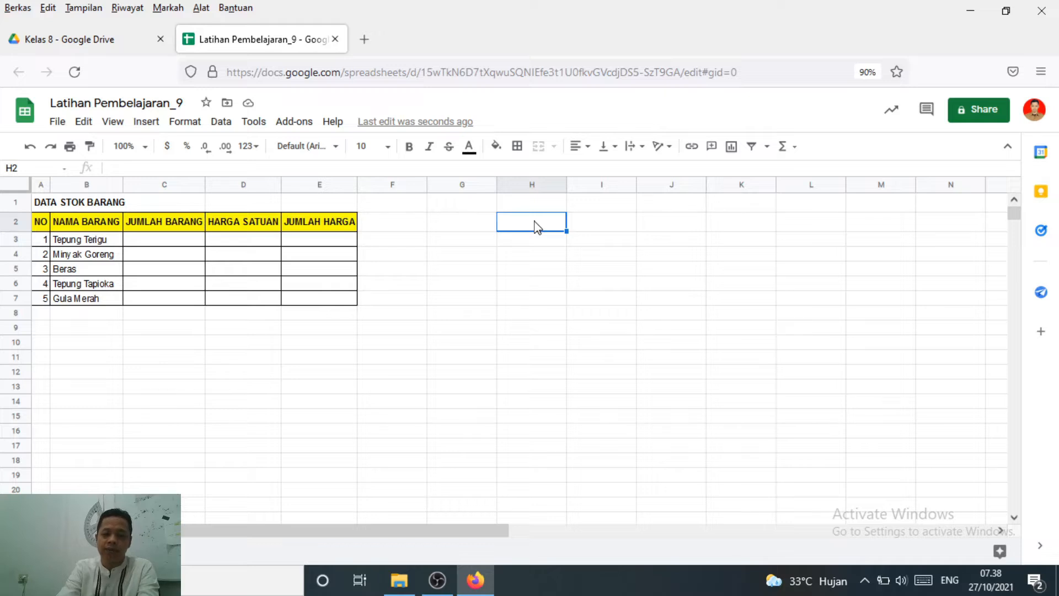
type("=")
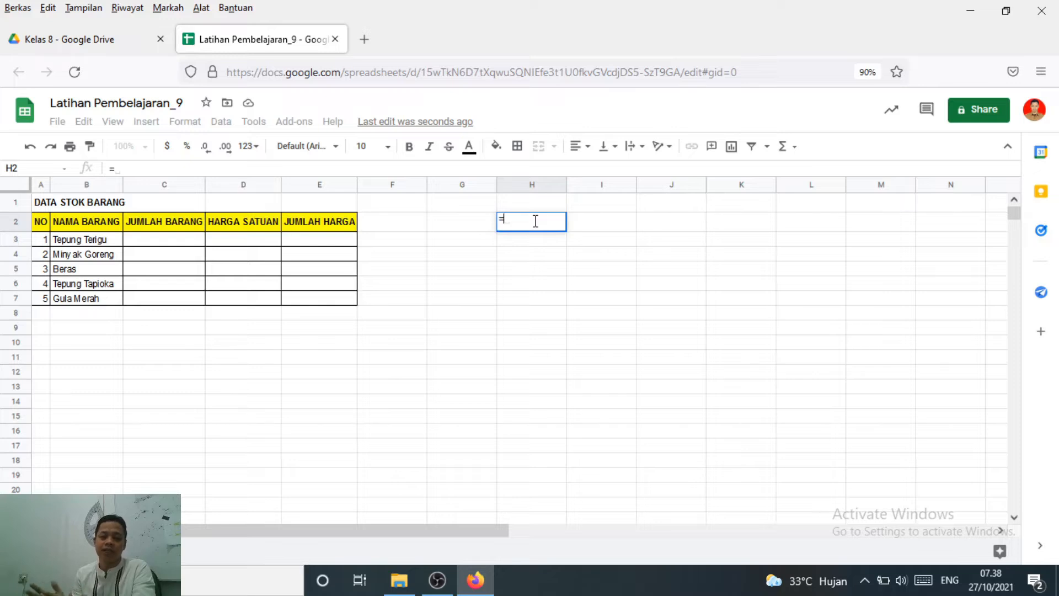
key("BackSpace")
type("S")
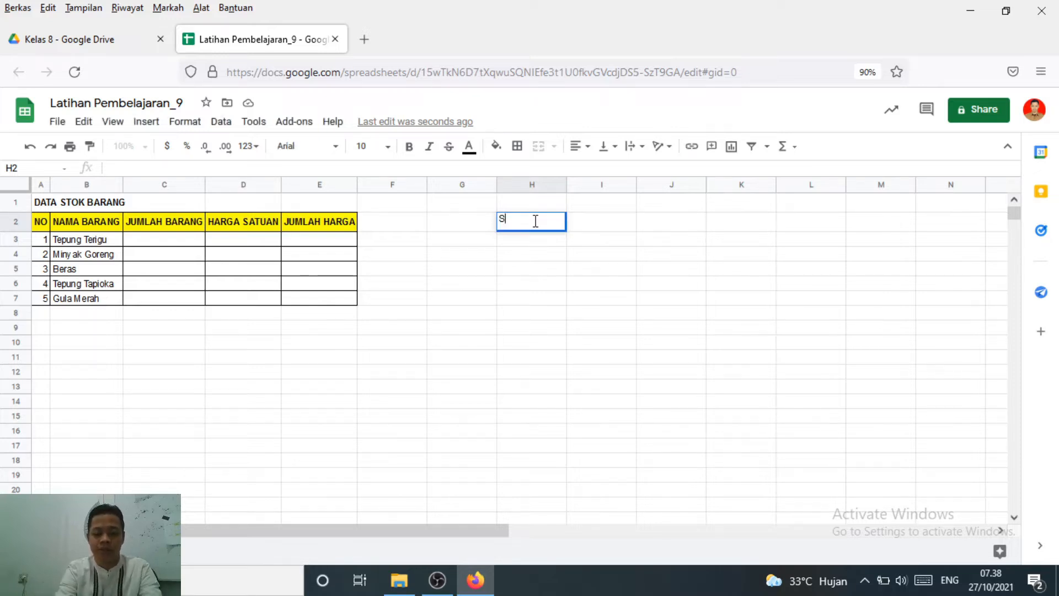
type("AMA DENGAN (=")
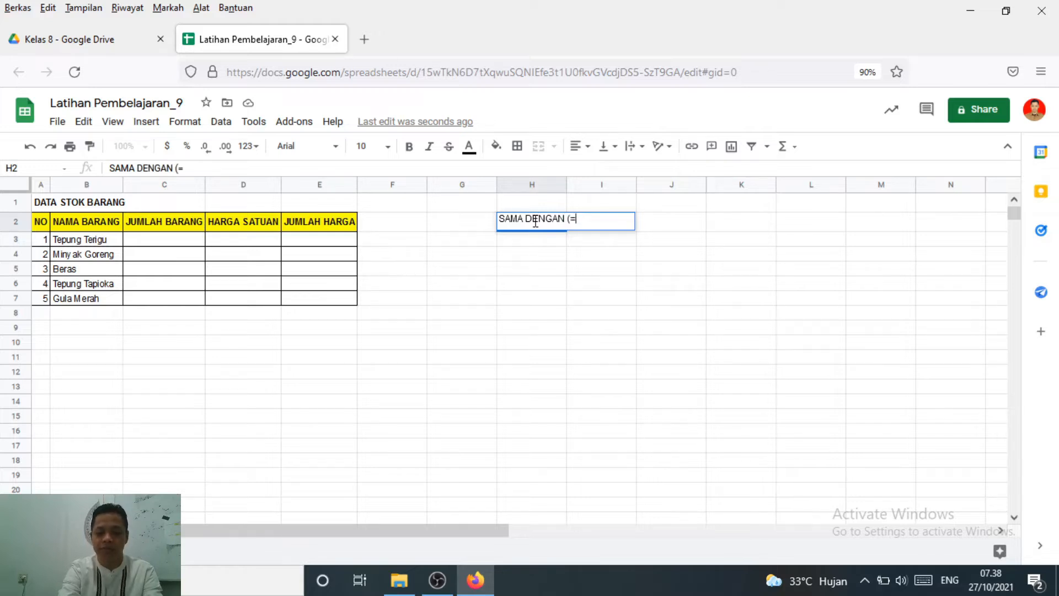
key("Return")
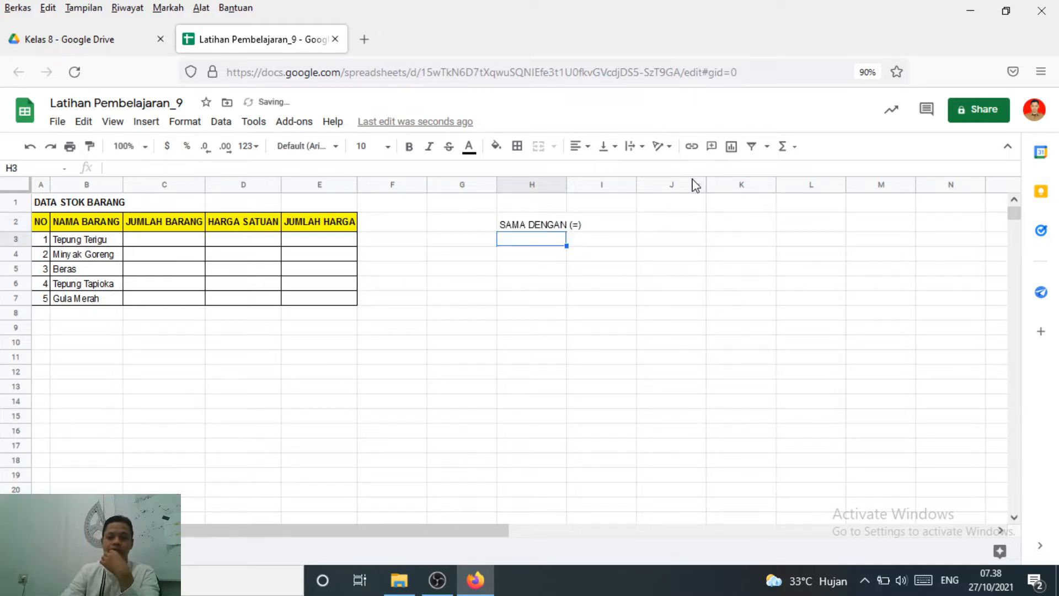
left_click_drag(568, 187, 642, 199)
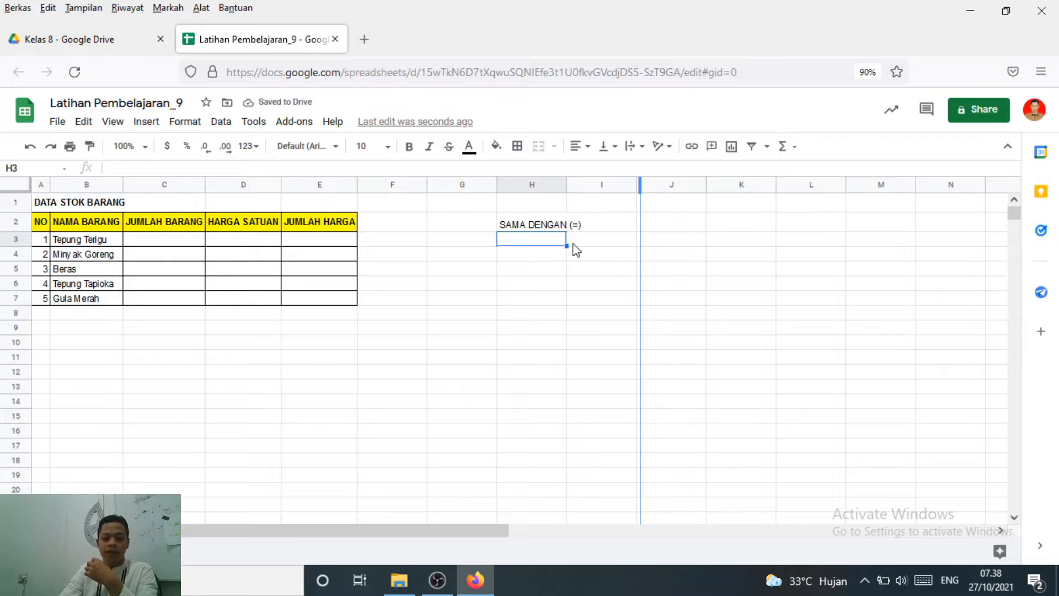
left_click(524, 257)
left_click_drag(516, 298, 532, 281)
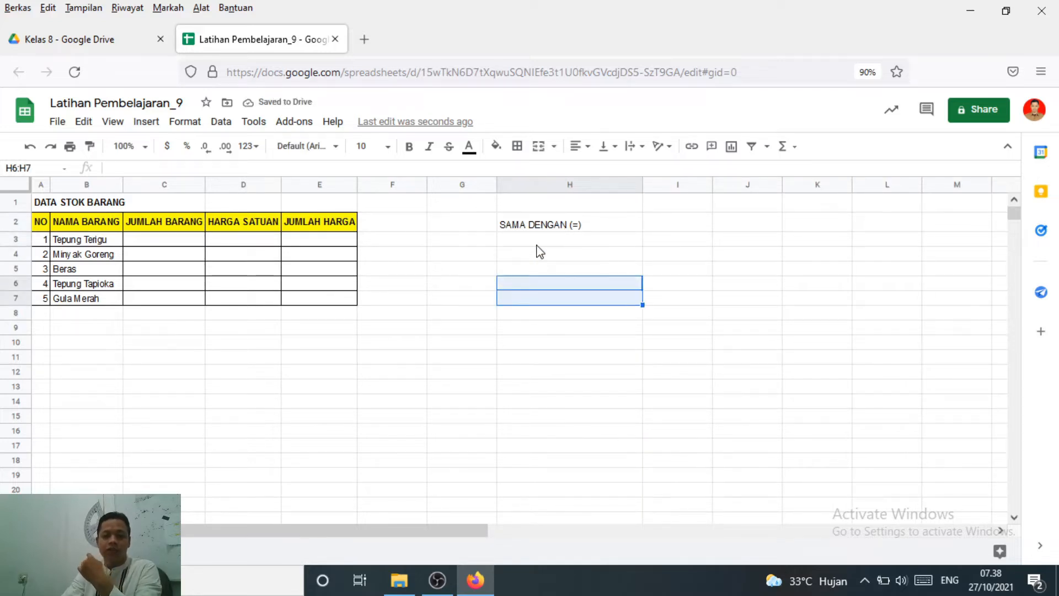
left_click(539, 242)
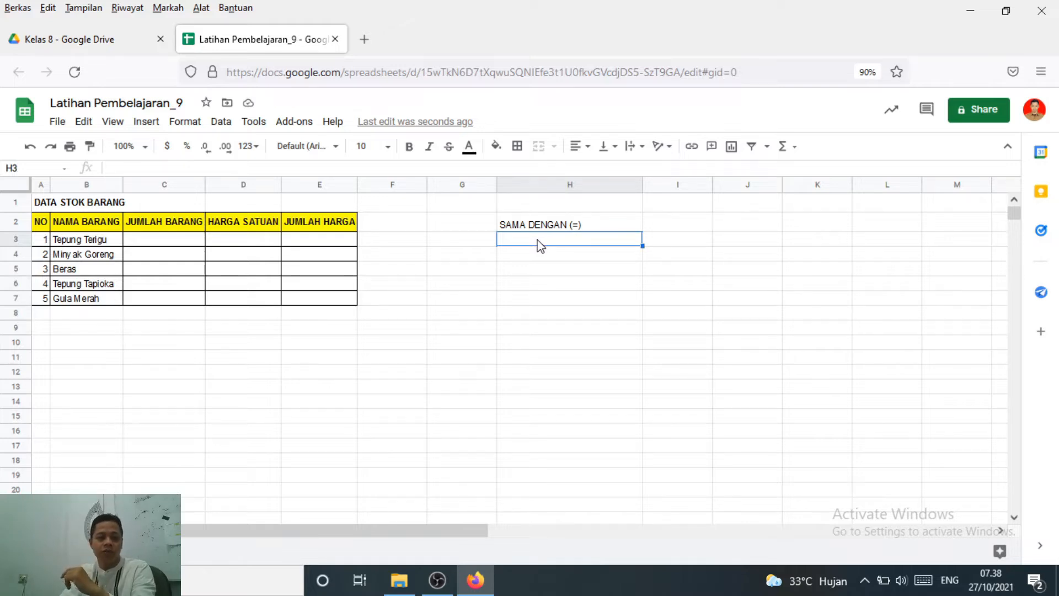
left_click(534, 255)
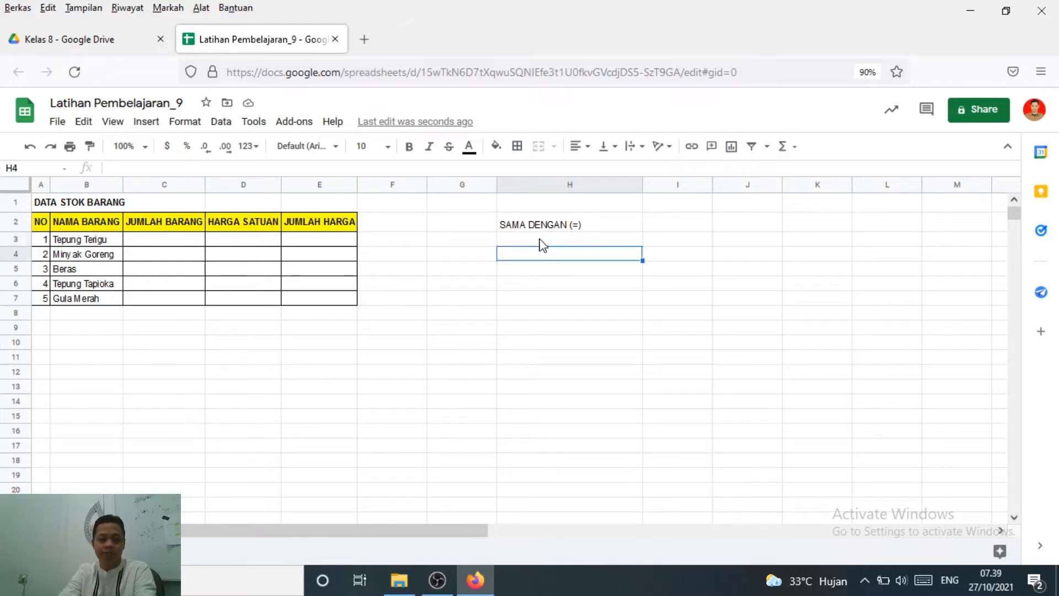
Enter the operation name "PERKALIAN" in cell H3
left_click(540, 241)
left_click(542, 270)
left_click(534, 243)
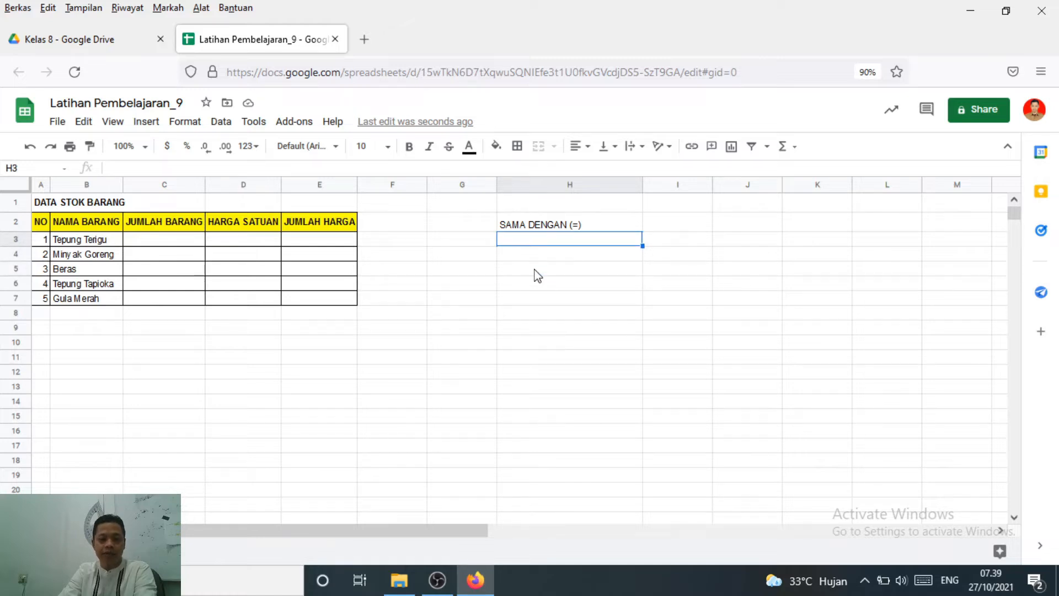
left_click(535, 273)
left_click(533, 243)
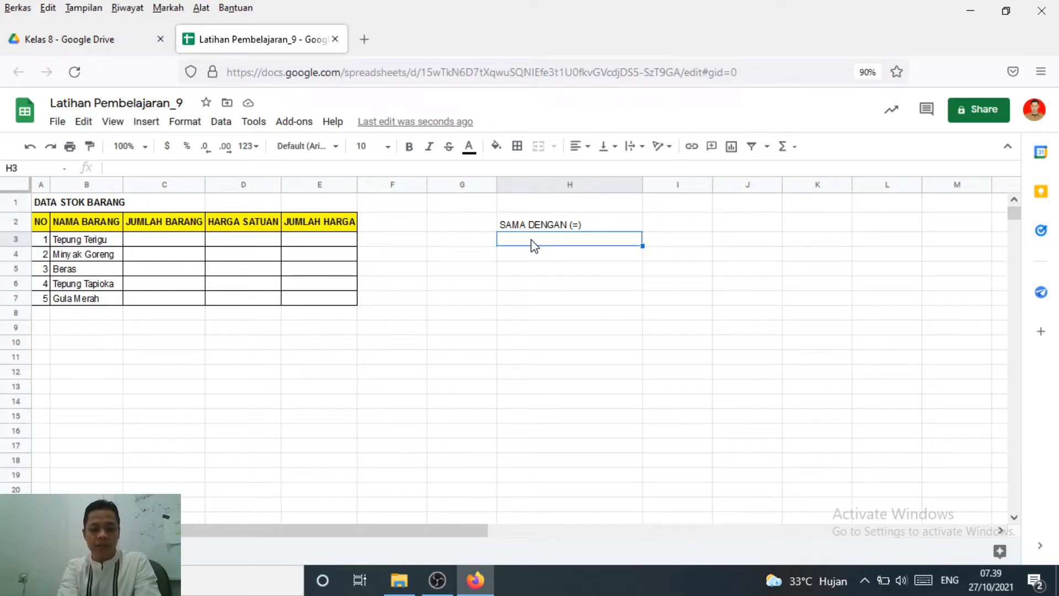
type("pe")
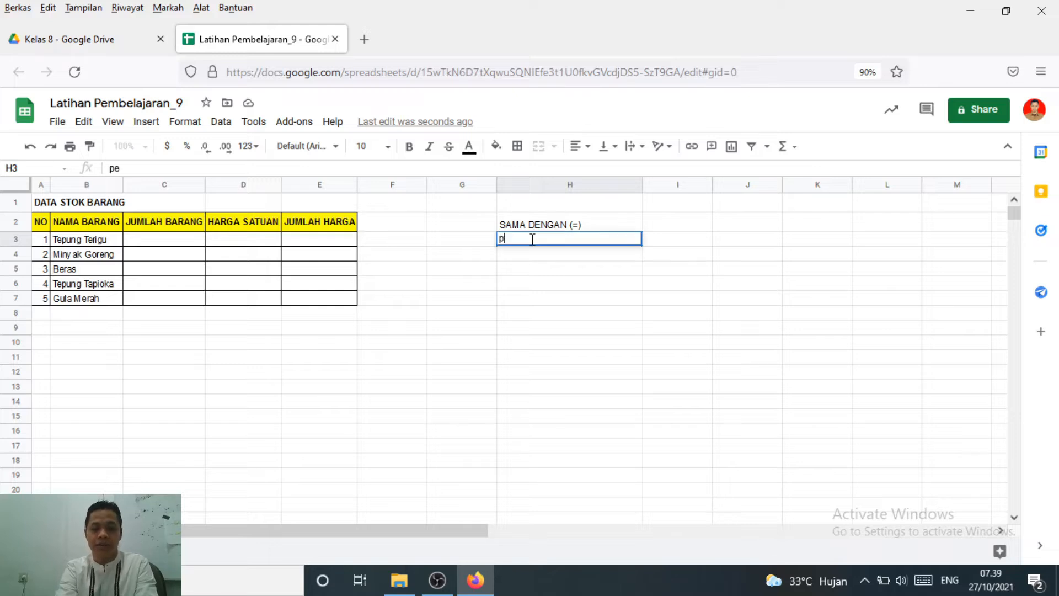
key("BackSpace")
type("PE")
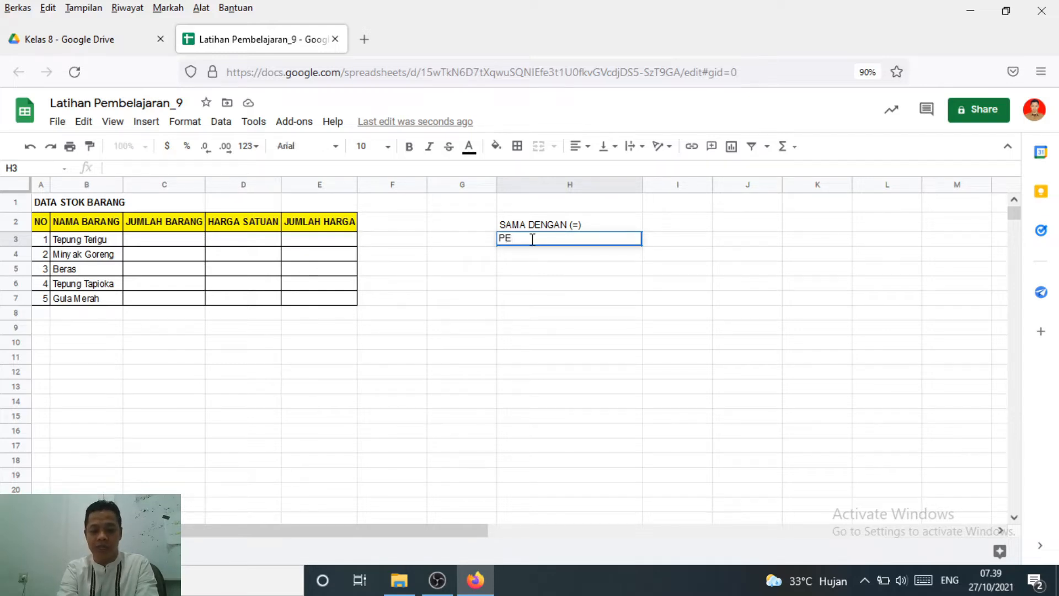
type("RKALIAN")
key("Return")
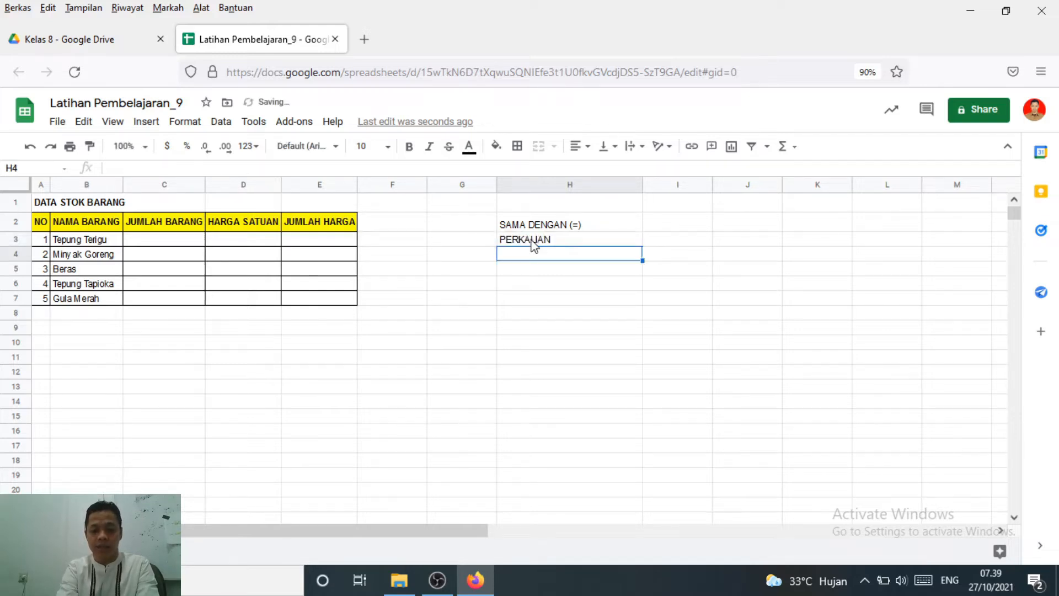
Enter the operation names "PEMBAGIAN", "PENJUMLAHAN" and "PENGURANGAN" in cells H4, H5 and H6
type("PEMBAGIAN")
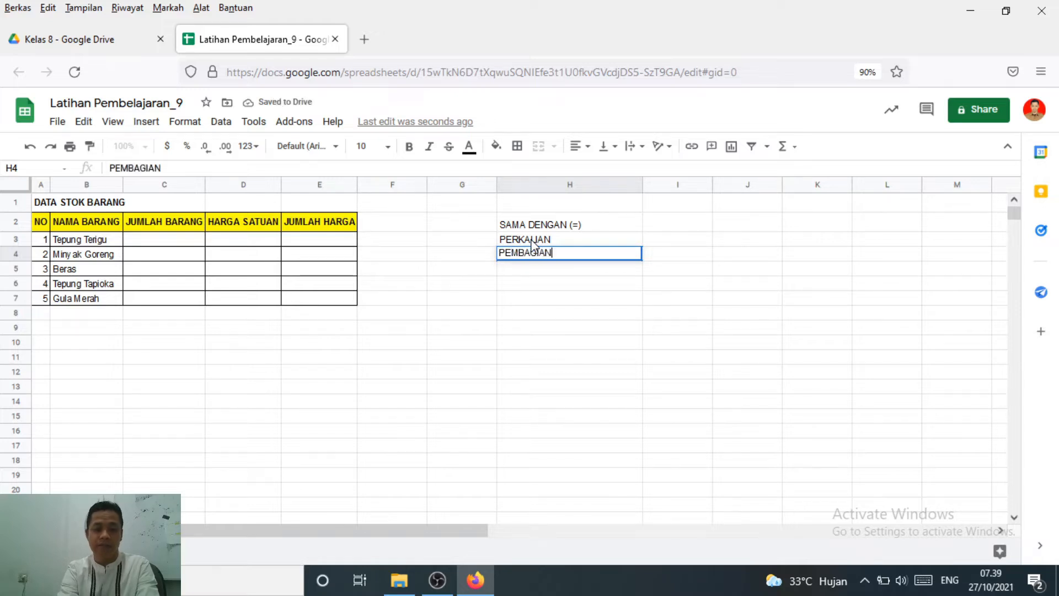
key("Return")
type("PENJU")
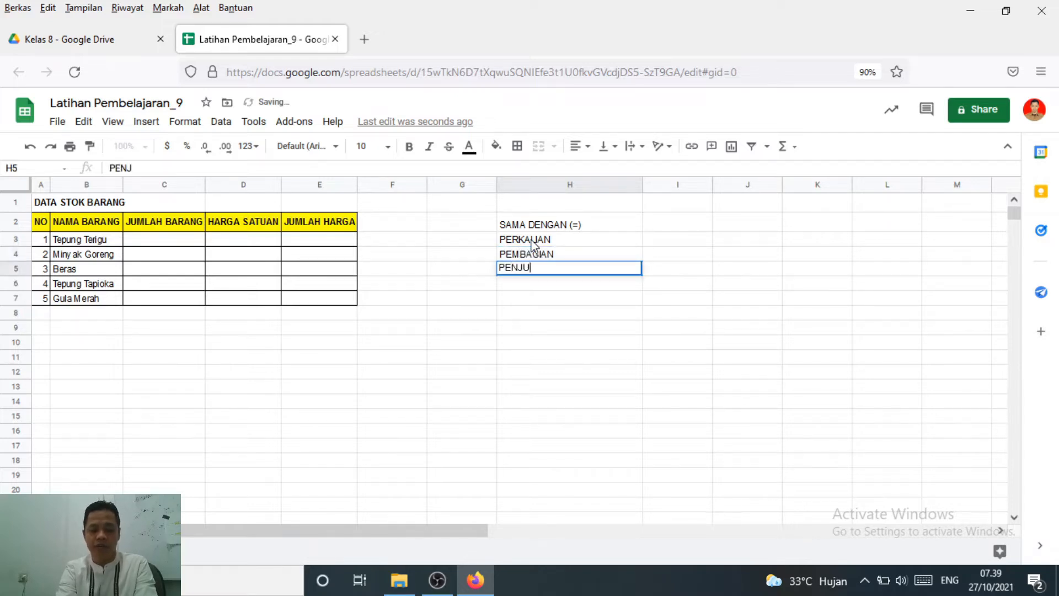
type("MLAHAN")
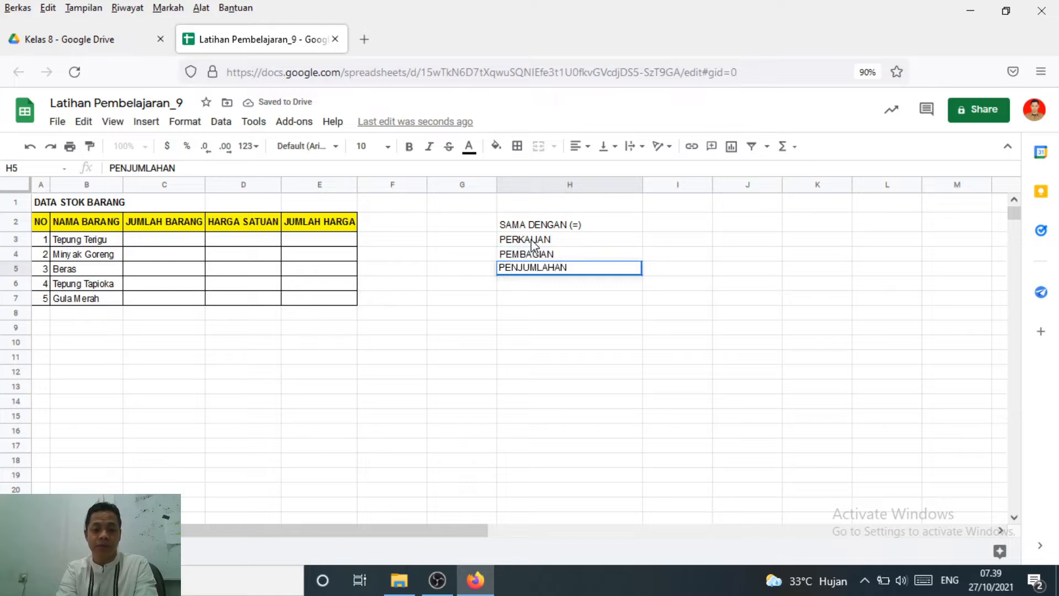
key("Return")
type("PENGURANGAN")
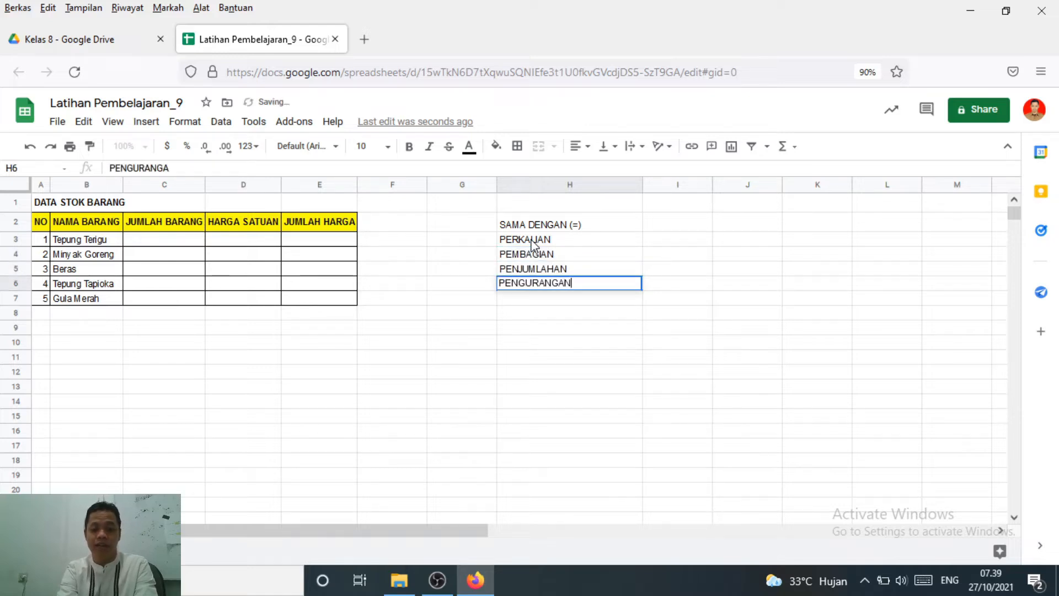
key("Return")
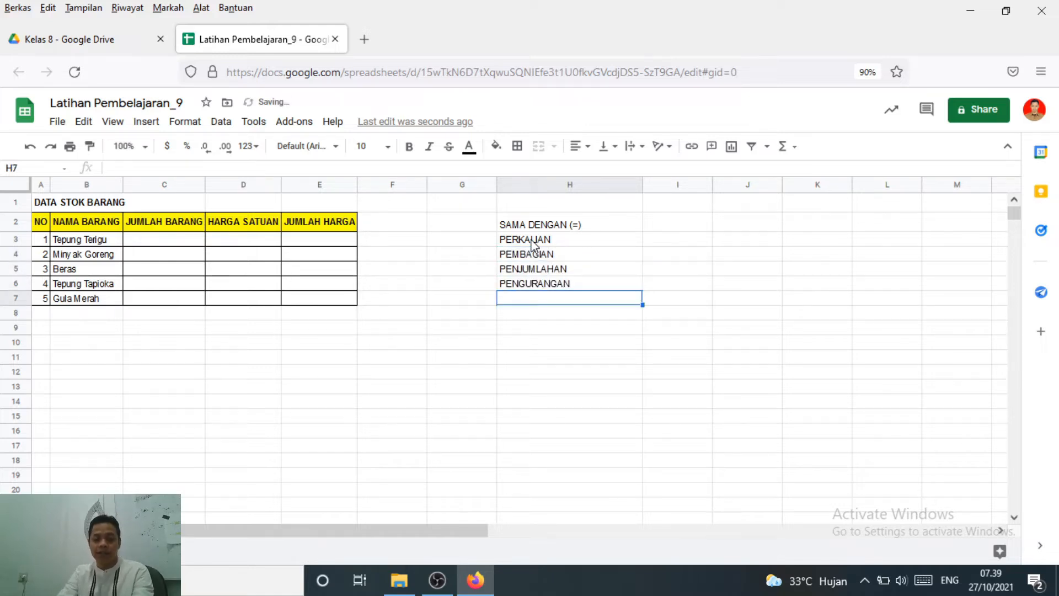
left_click(531, 241)
left_click(586, 257)
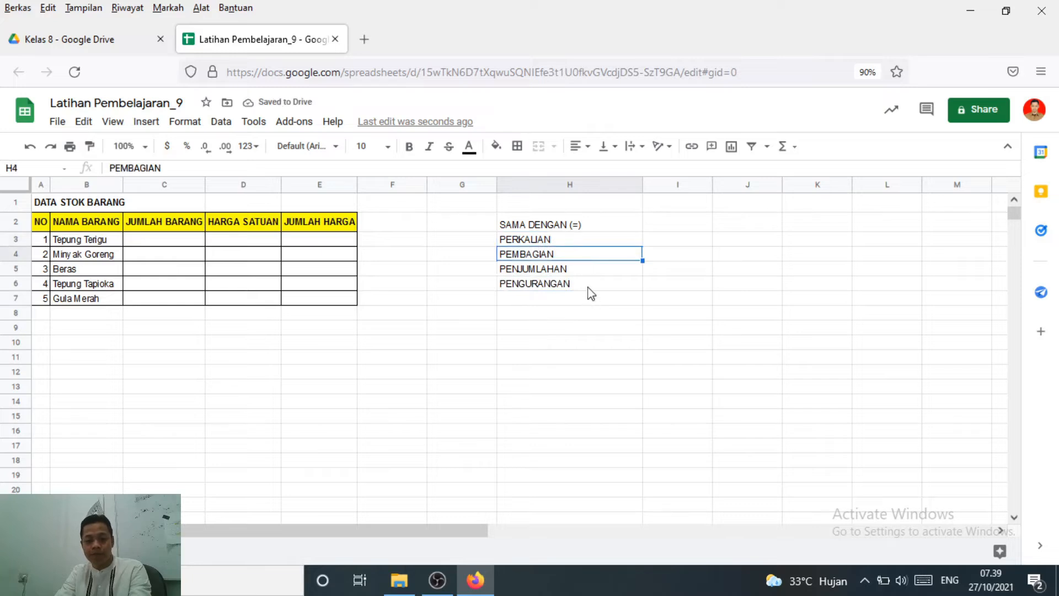
left_click(589, 284)
left_click(572, 241)
left_click(563, 286)
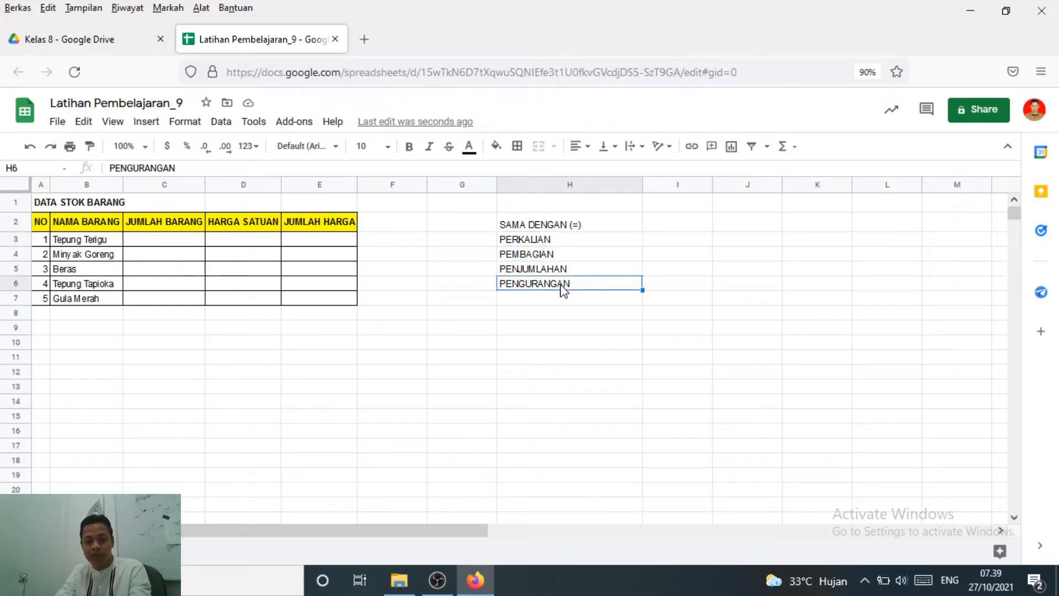
left_click(571, 239)
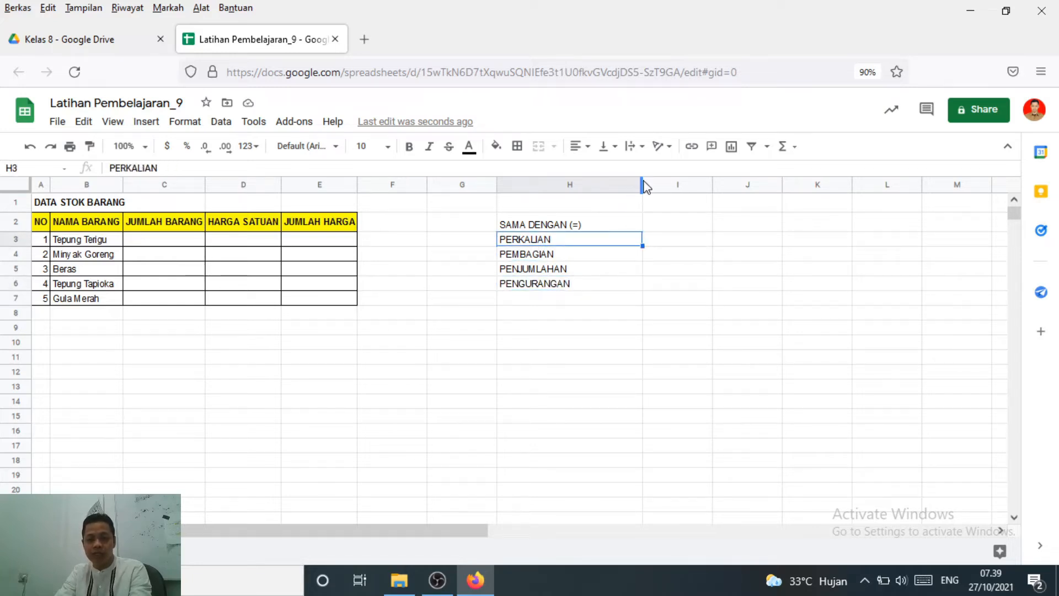
Narrow column H to just fit its text entries
left_click_drag(642, 185, 590, 187)
left_click(620, 238)
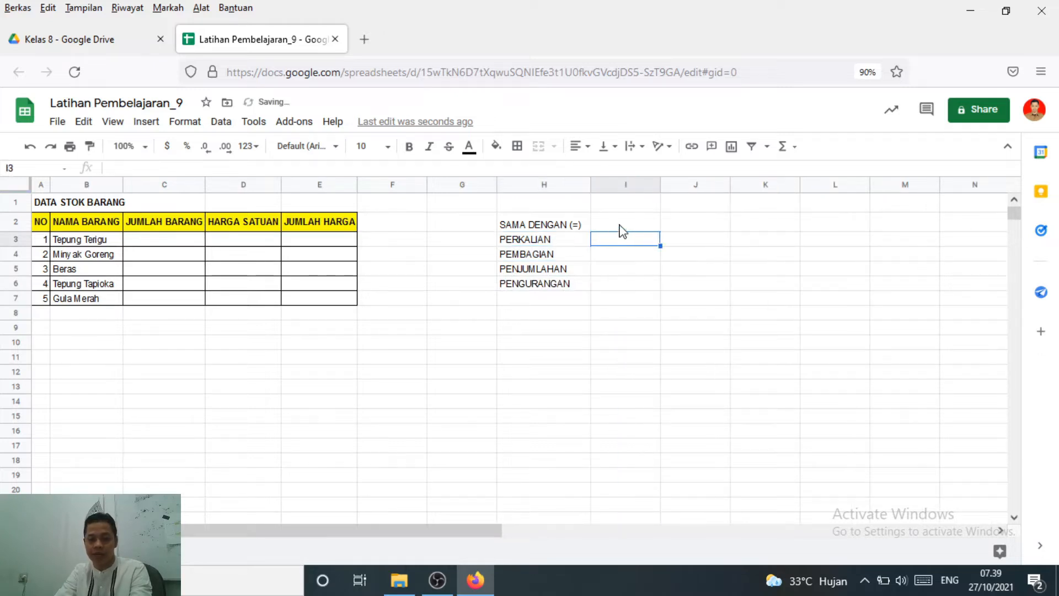
left_click(620, 227)
Move the "SAMA DENGAN (=)" note from cell H2 up to cell H1
left_click(563, 225)
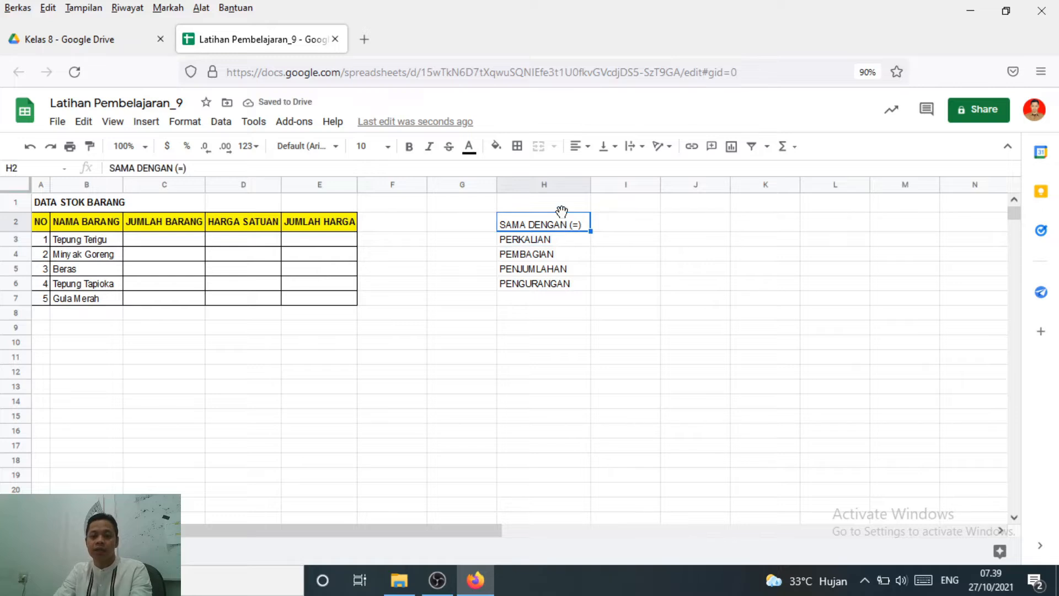
left_click_drag(560, 212, 569, 206)
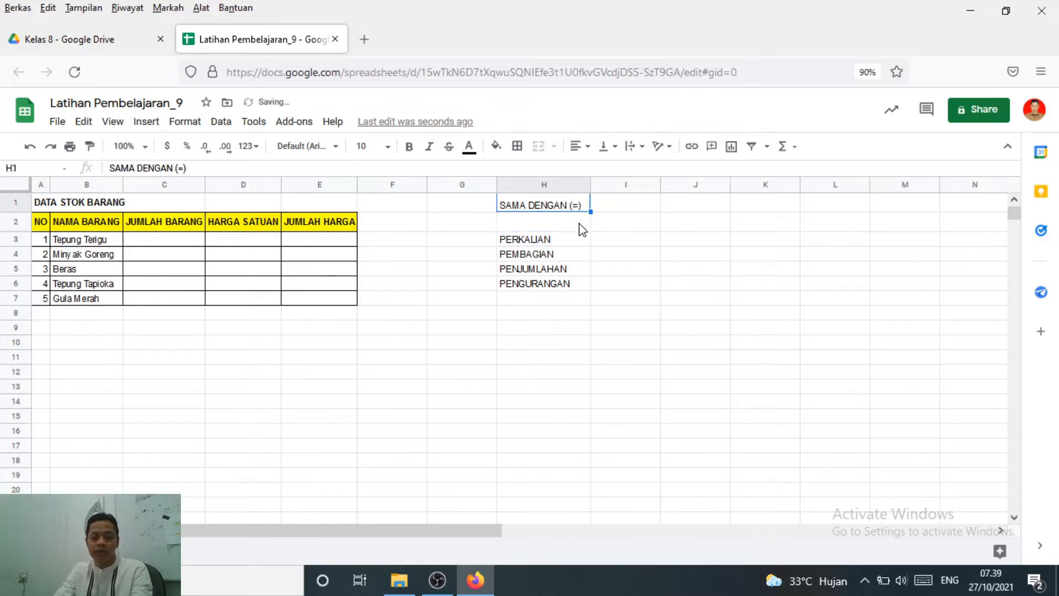
key("Down")
left_click(628, 230)
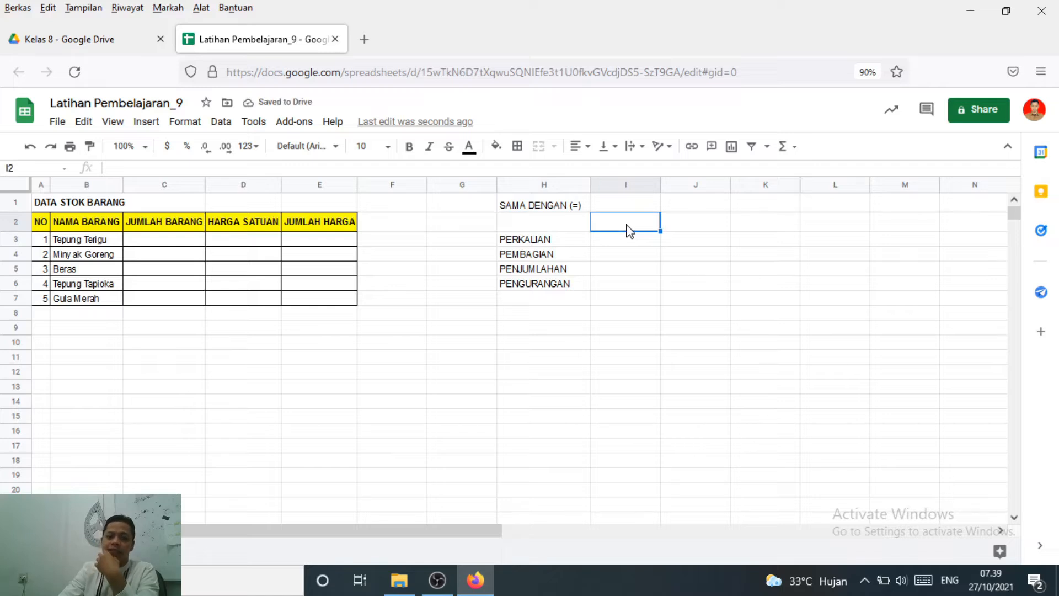
type("OPERAS")
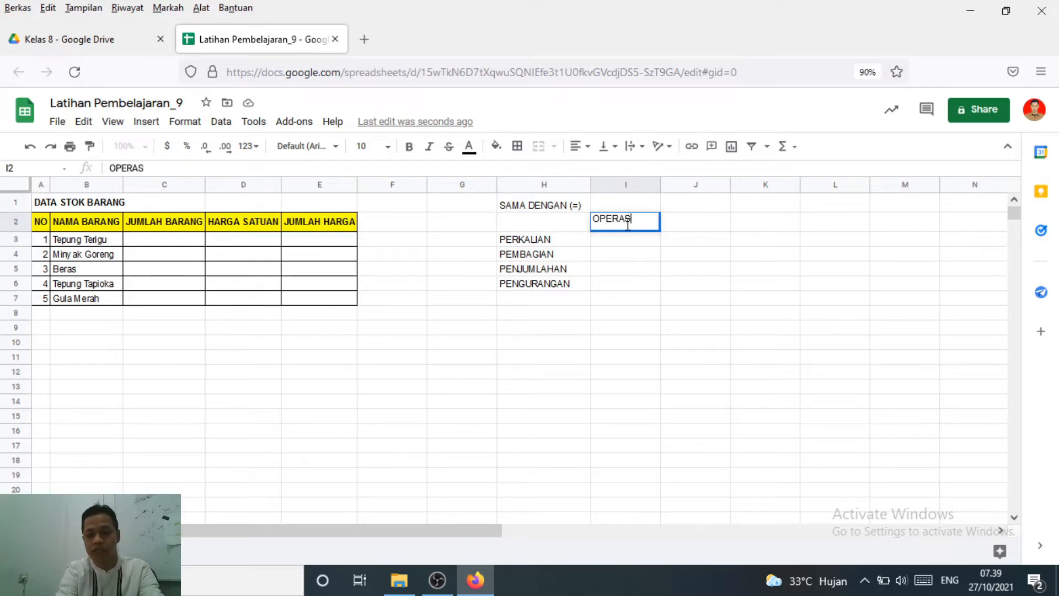
key("BackSpace")
key("BackSpace")
key("BackSpace")
key("BackSpace")
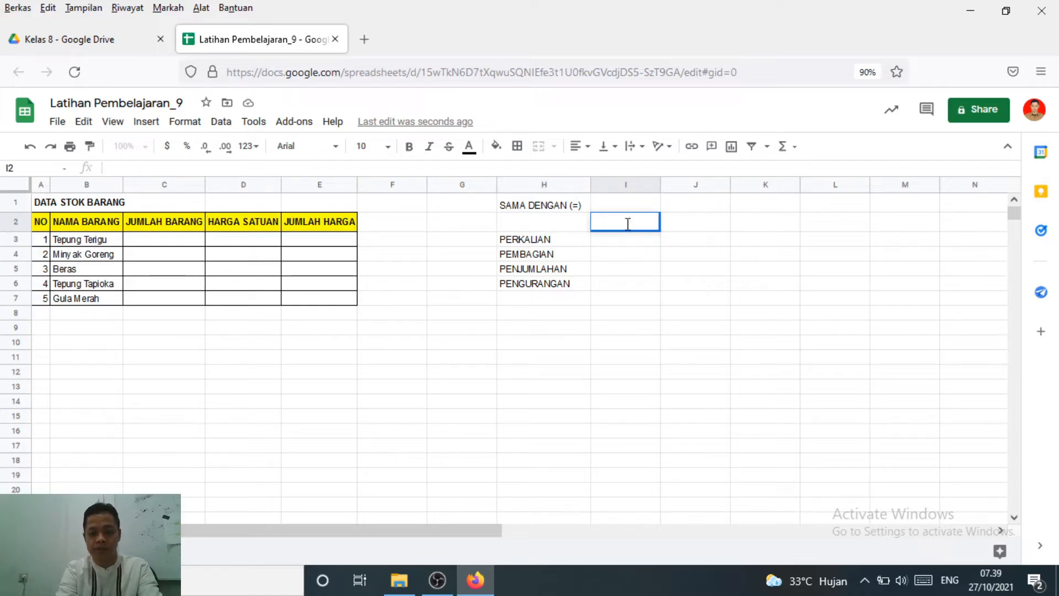
Enter the heading "SIMBOL MATEMTAIKA" in cell I2 and widen column I to fit it
type("SIMBOL")
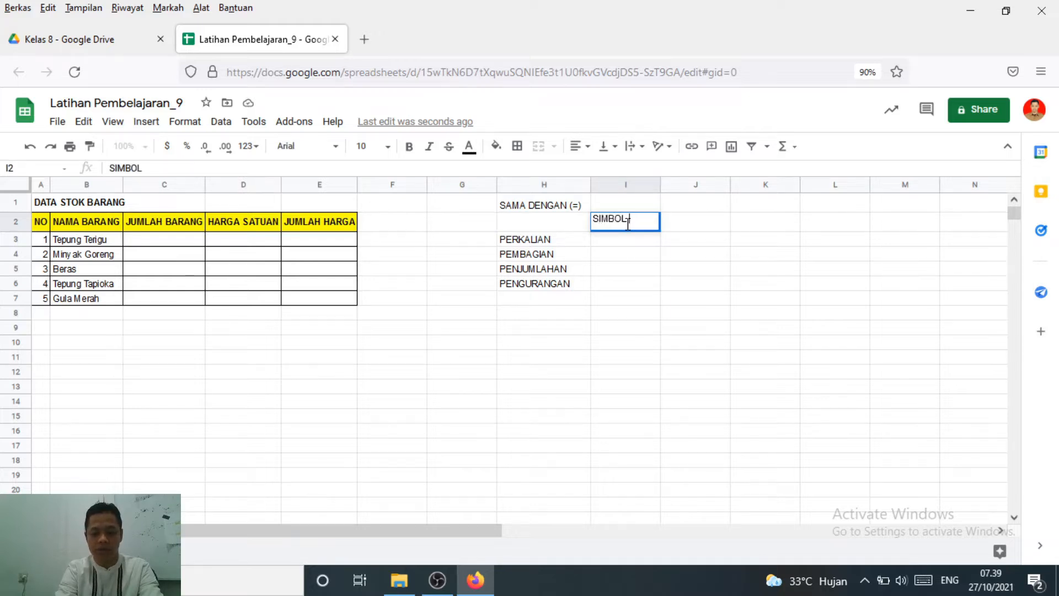
type(" MATEMTAIKA")
key("Return")
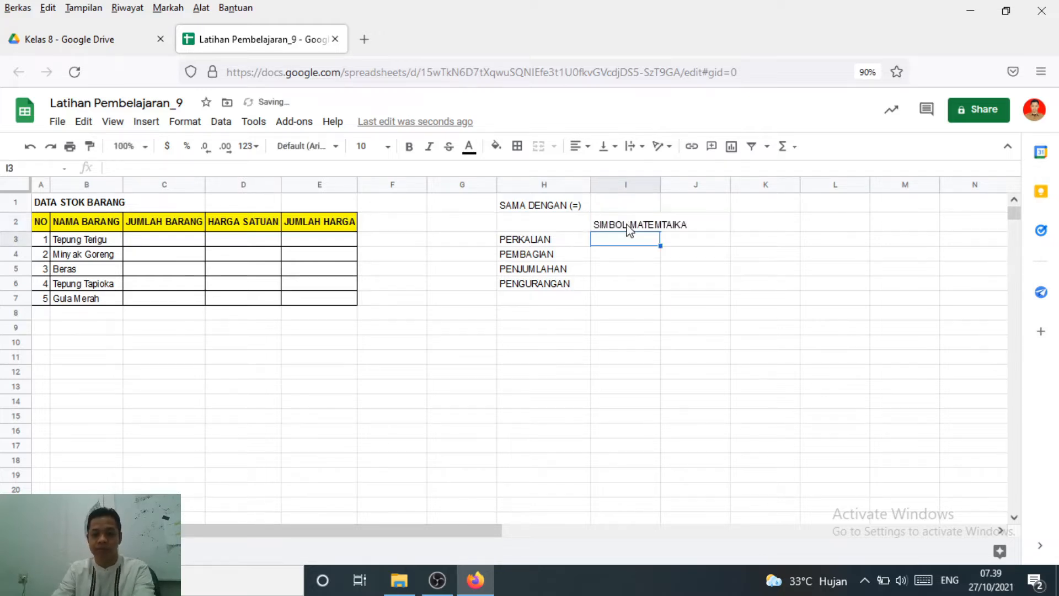
left_click_drag(660, 183, 707, 191)
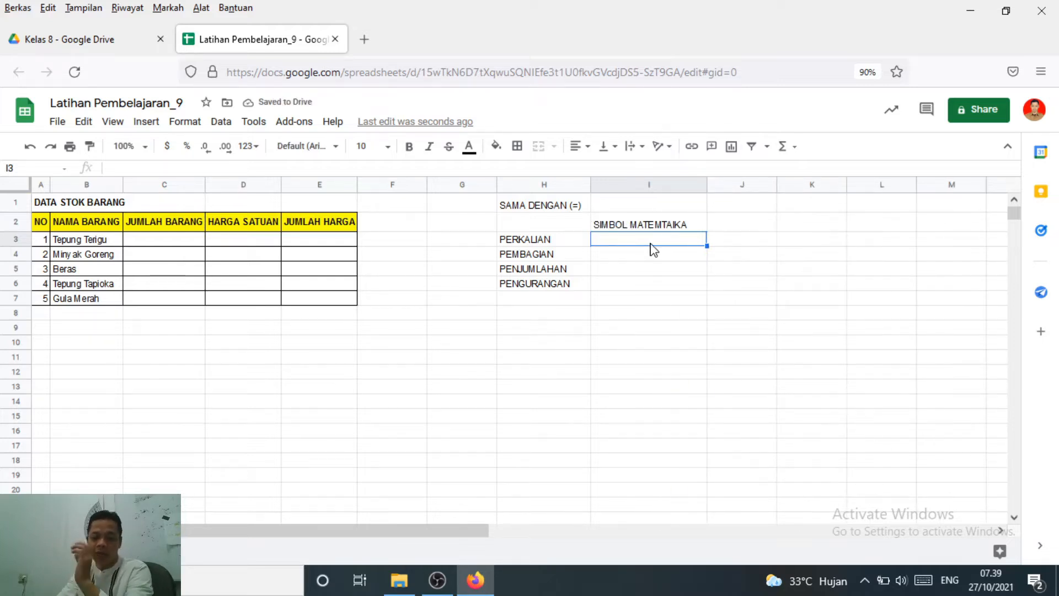
Enter the symbol "X" in cell I3 for PERKALIAN and ":" in cell I4 for PEMBAGIAN
type("X")
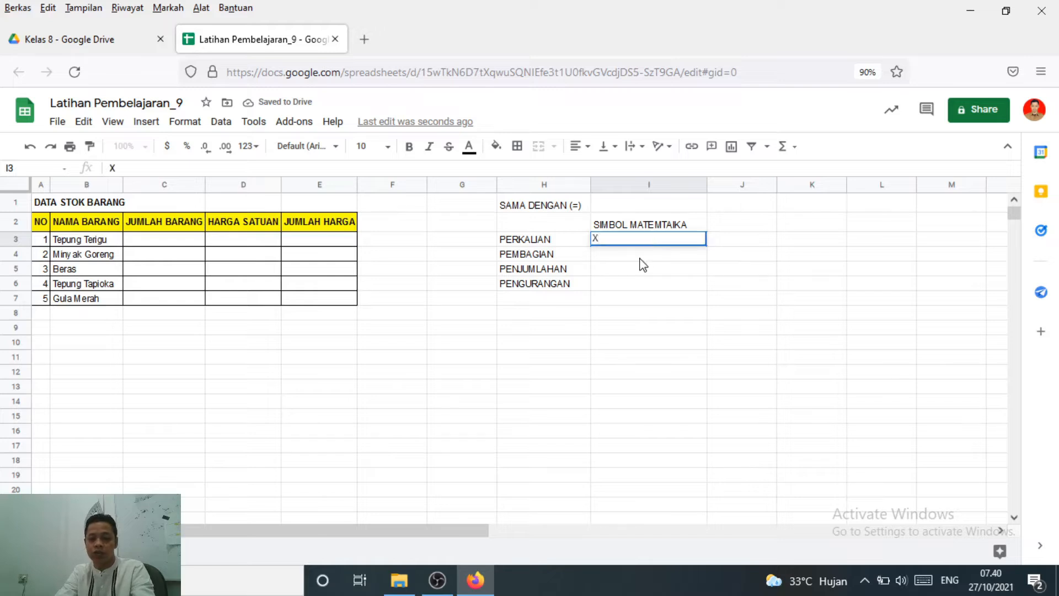
key("Return")
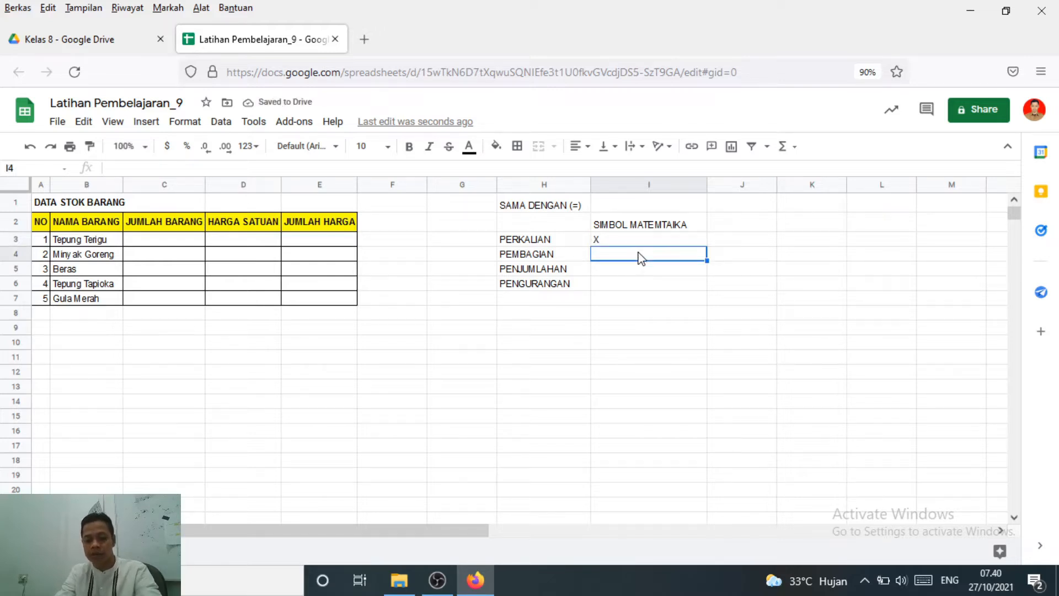
type(":")
key("Return")
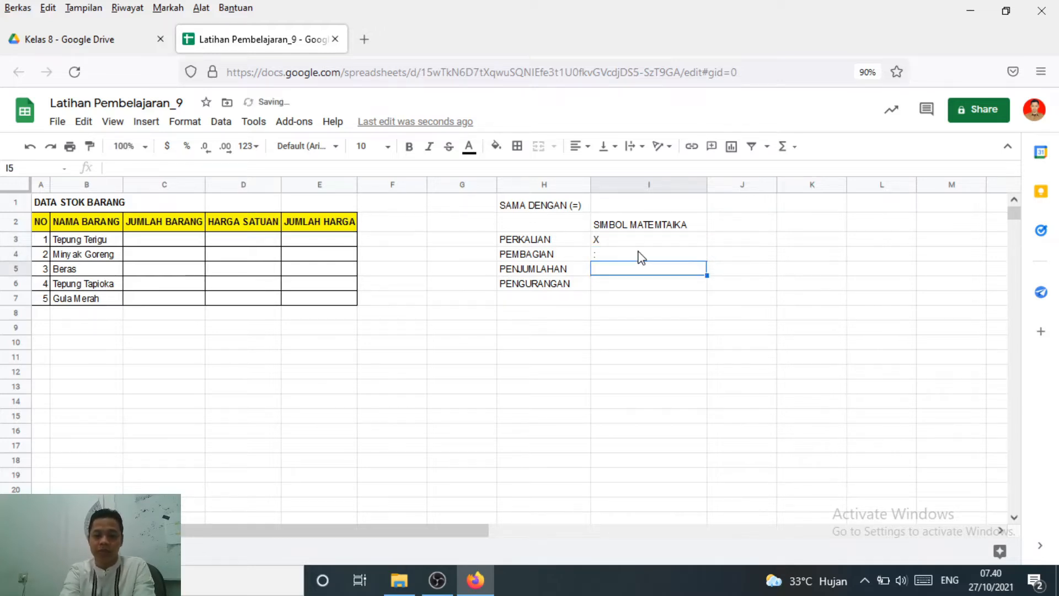
Try to enter a plain "+" in cell I5 for PENJUMLAHAN
type("+")
key("Return")
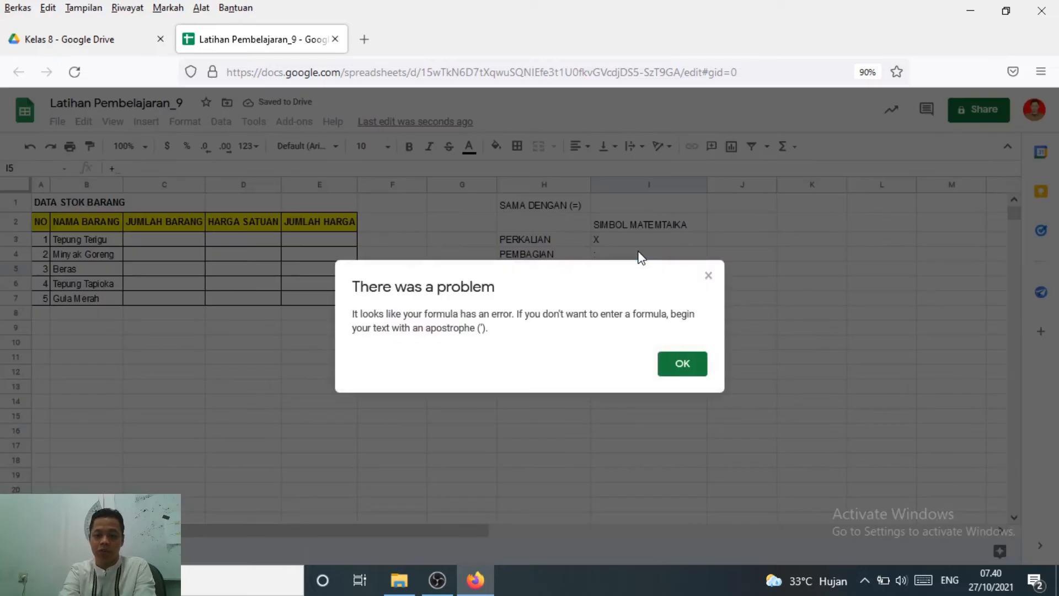
key("Return")
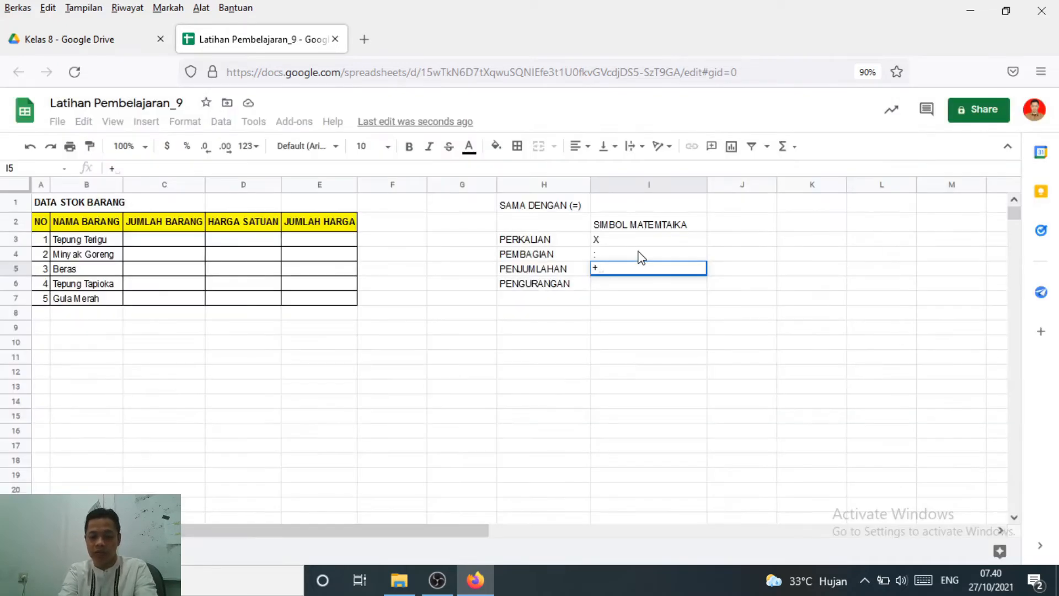
key("BackSpace")
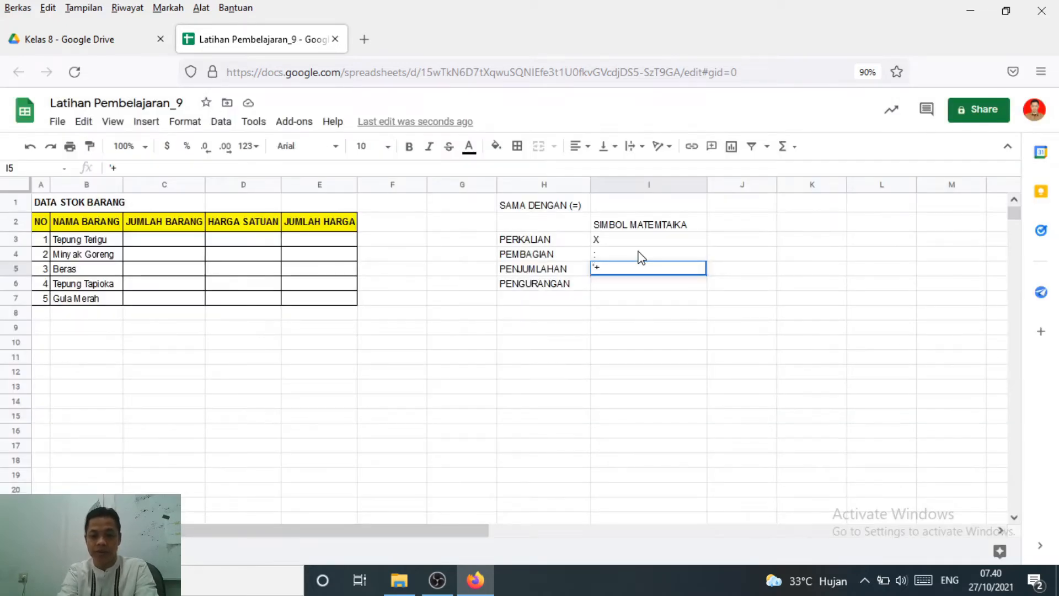
Enter "'+" in cell I5 and "'-" in cell I6 so that both symbols are stored as text
type("'+")
key("Return")
type("'-")
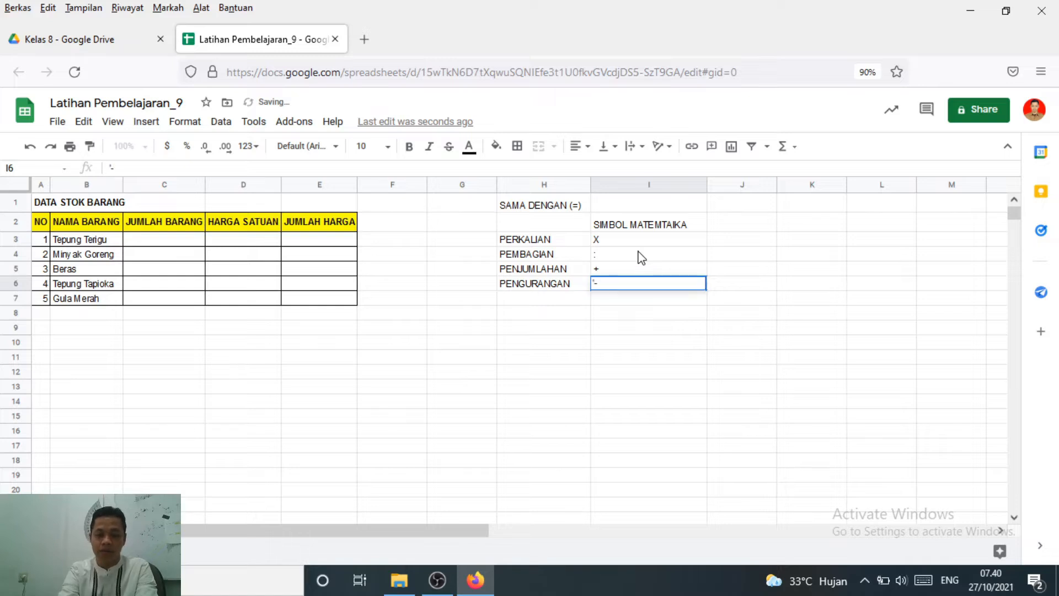
key("Return")
Enlarge the page view to 100% and examine the operations and symbols in the range H2:I6
left_click(651, 241)
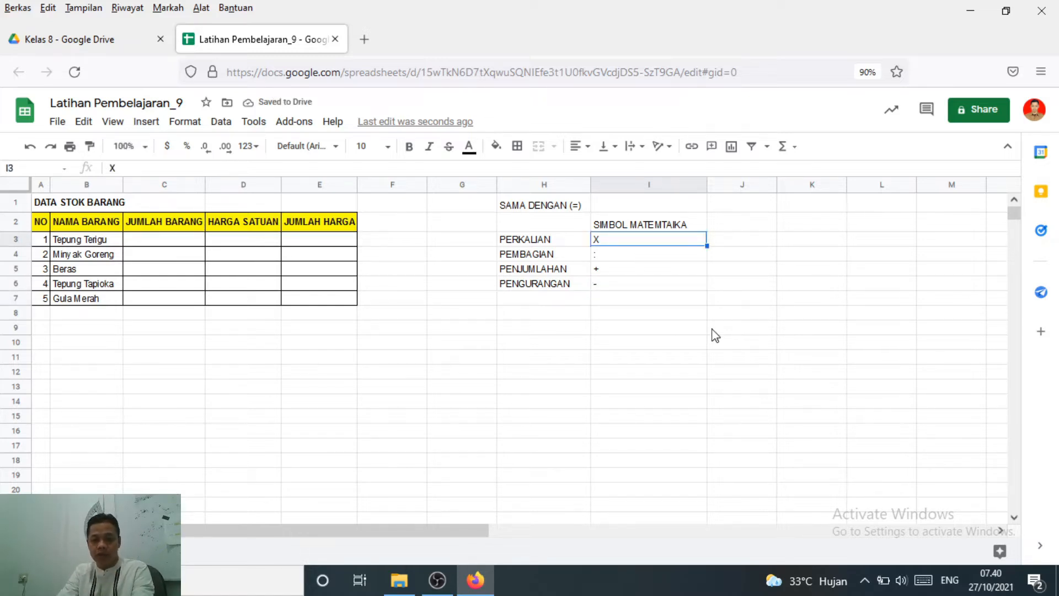
left_click(662, 285)
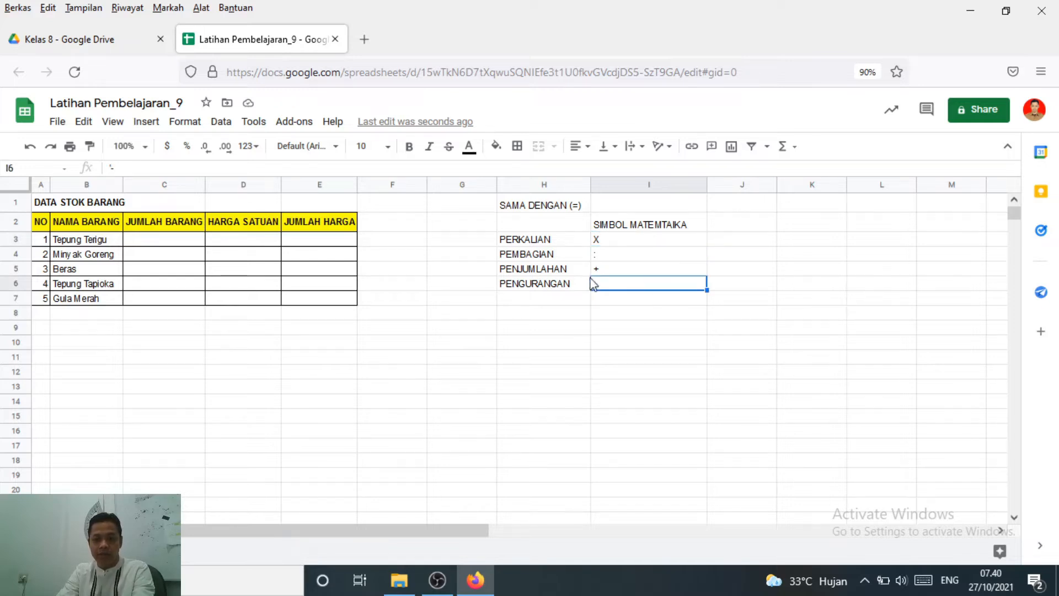
left_click_drag(541, 227, 662, 292)
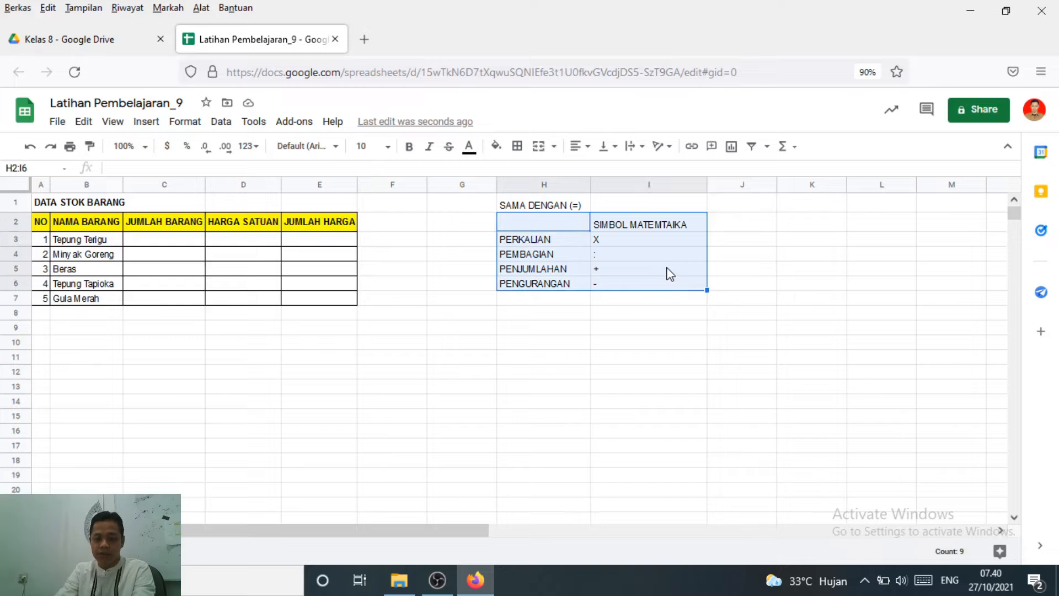
key("alt+i")
key("ctrl+plus")
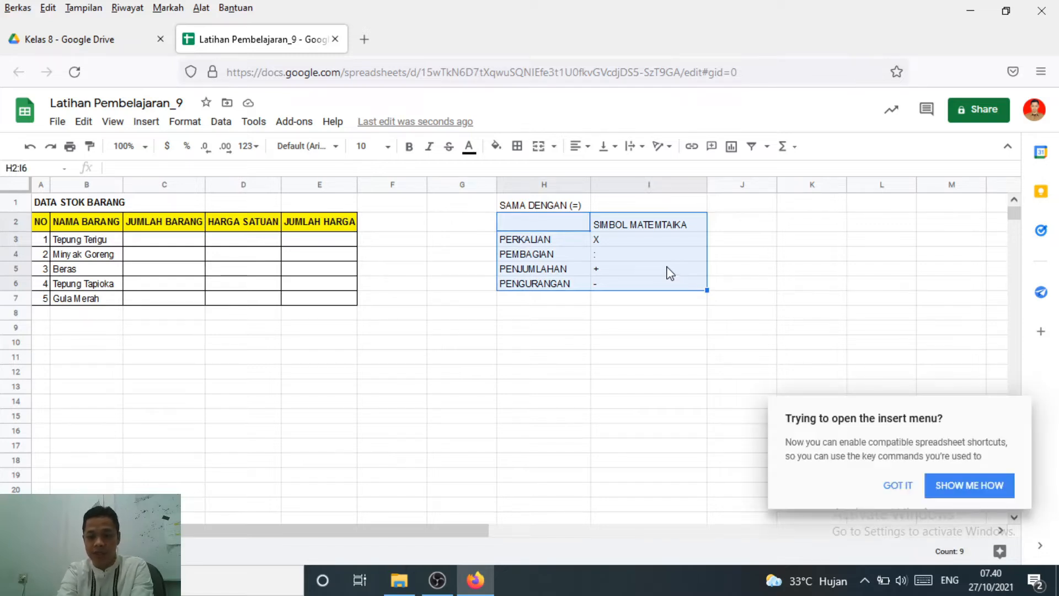
left_click(833, 295)
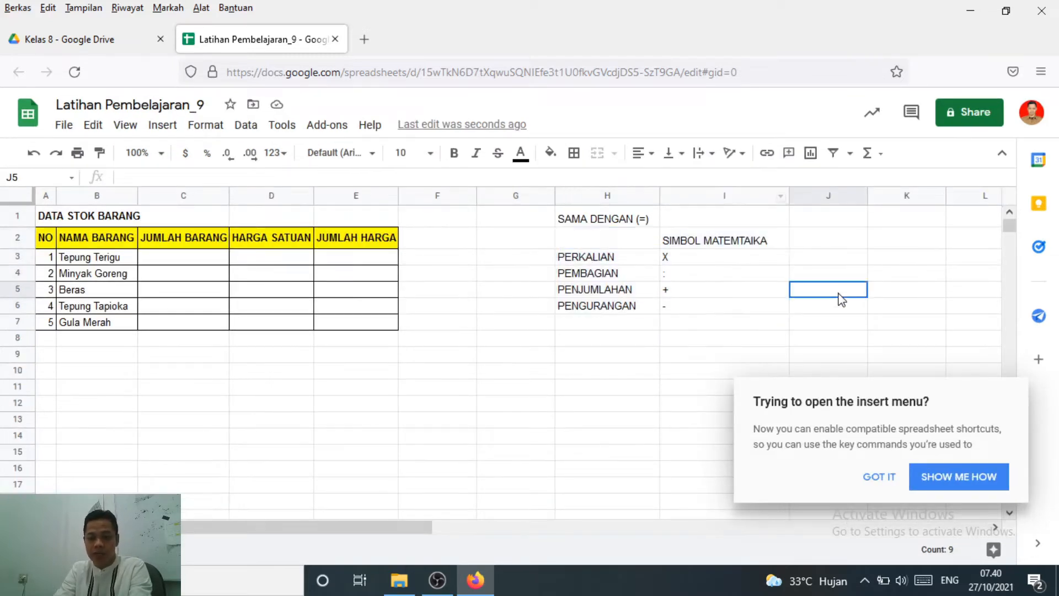
left_click(600, 243)
left_click(688, 296)
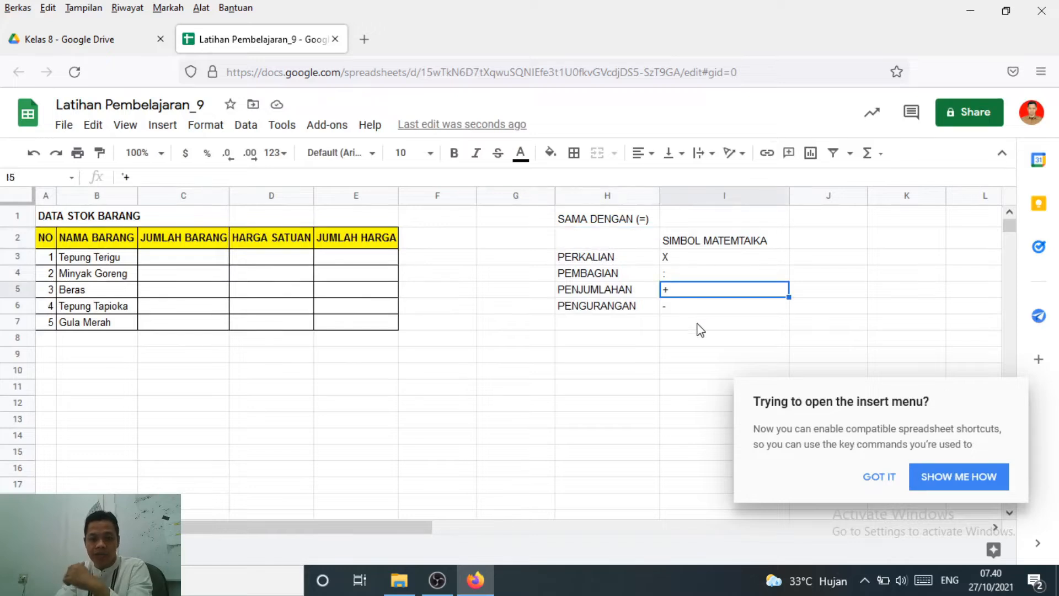
Center the mathematical symbols in the range I3:I6 horizontally and dismiss the notice about spreadsheet shortcuts
left_click(687, 311)
left_click(605, 263)
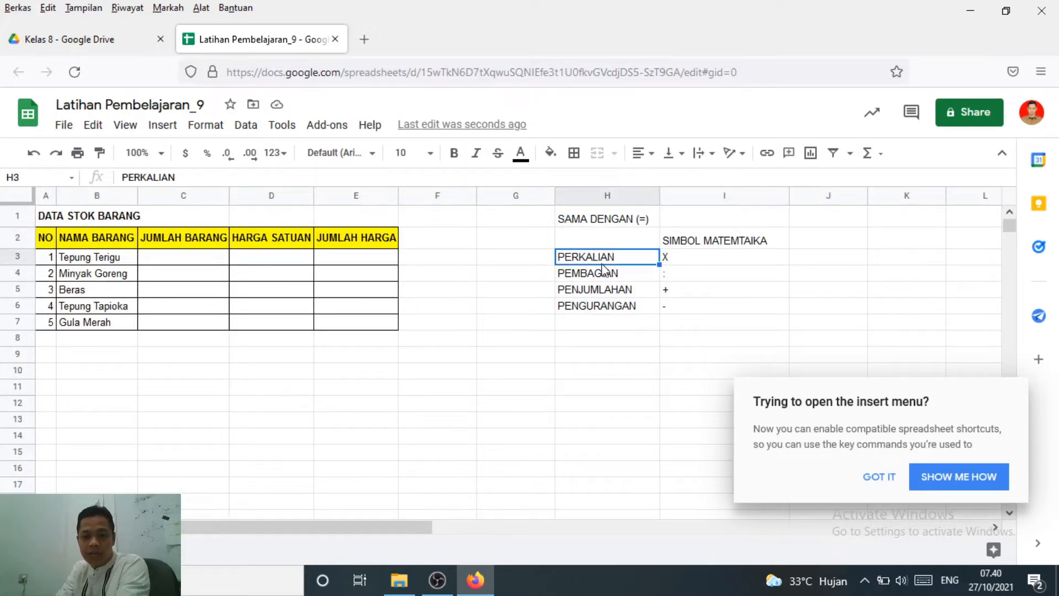
left_click_drag(679, 259, 678, 312)
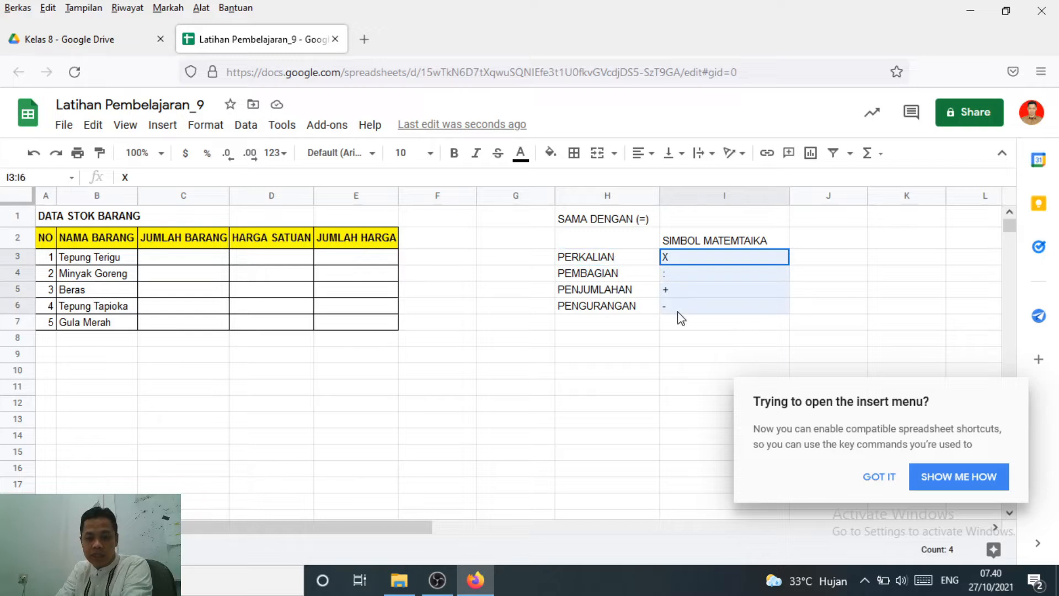
left_click(641, 154)
left_click(660, 182)
left_click(842, 298)
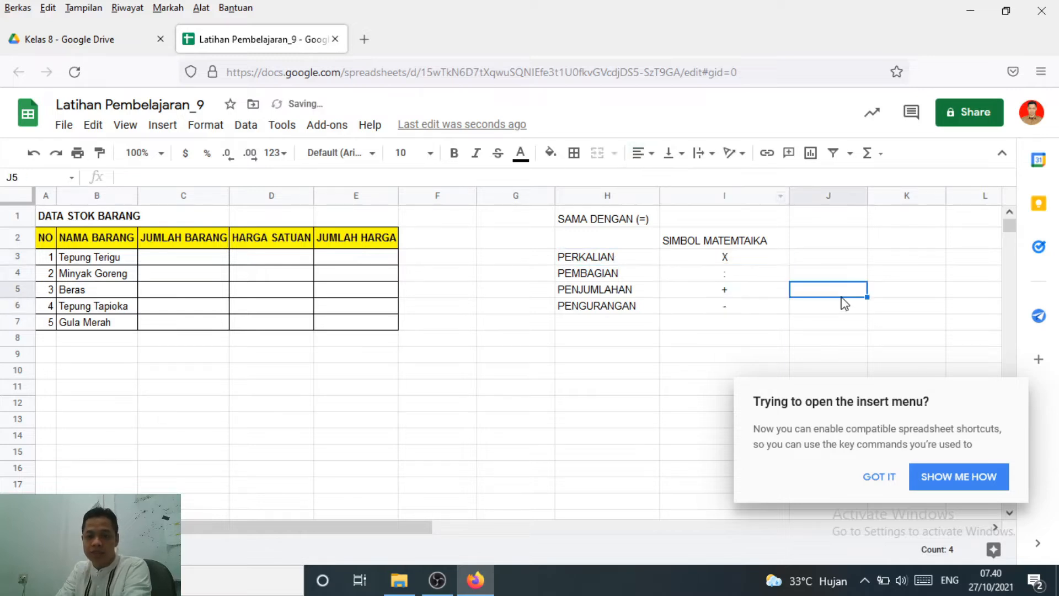
left_click(883, 485)
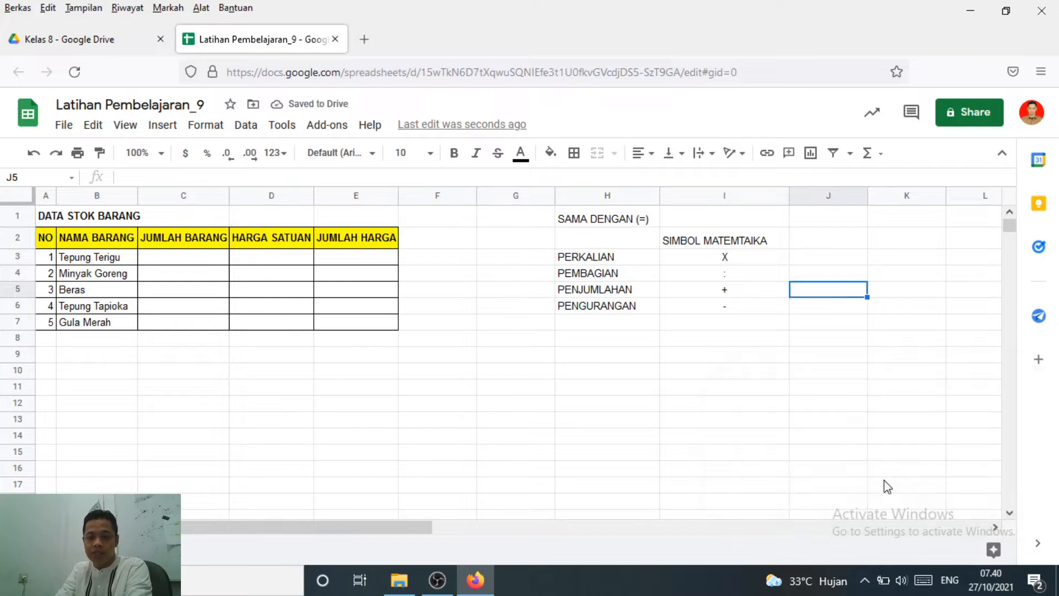
left_click(696, 262)
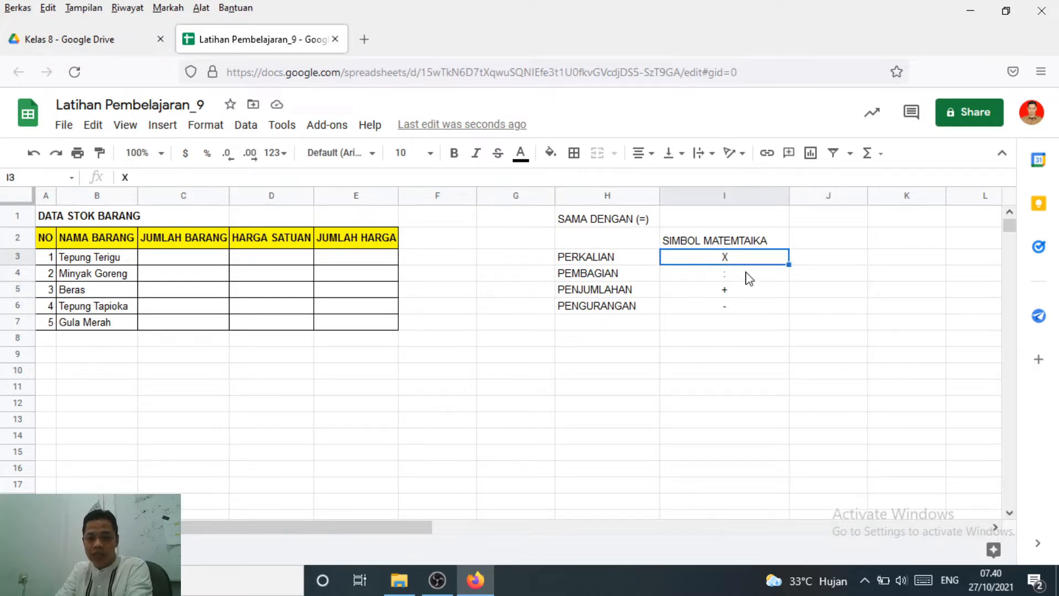
left_click(729, 278)
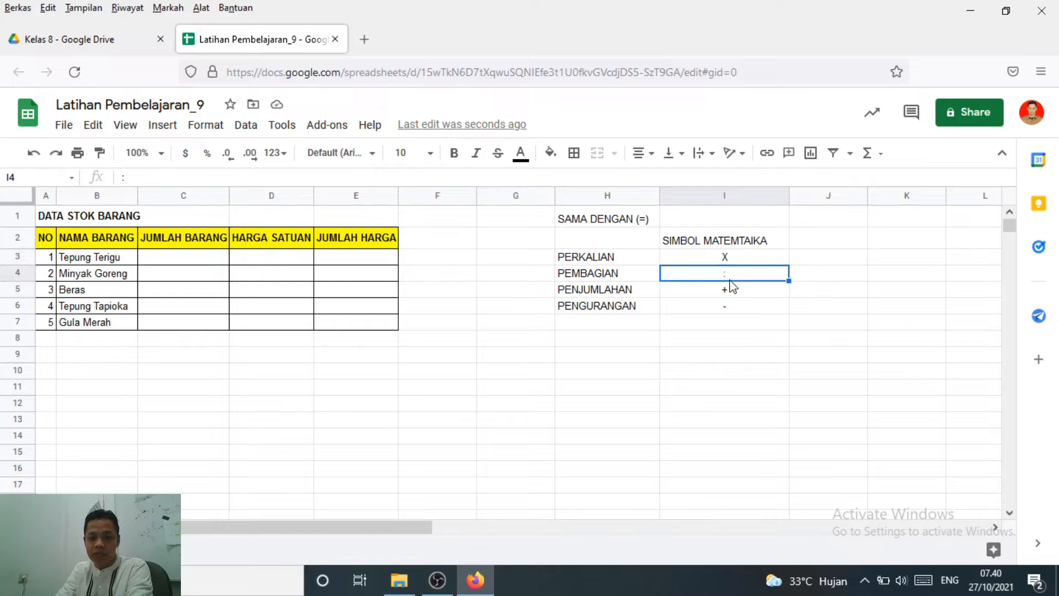
left_click(734, 295)
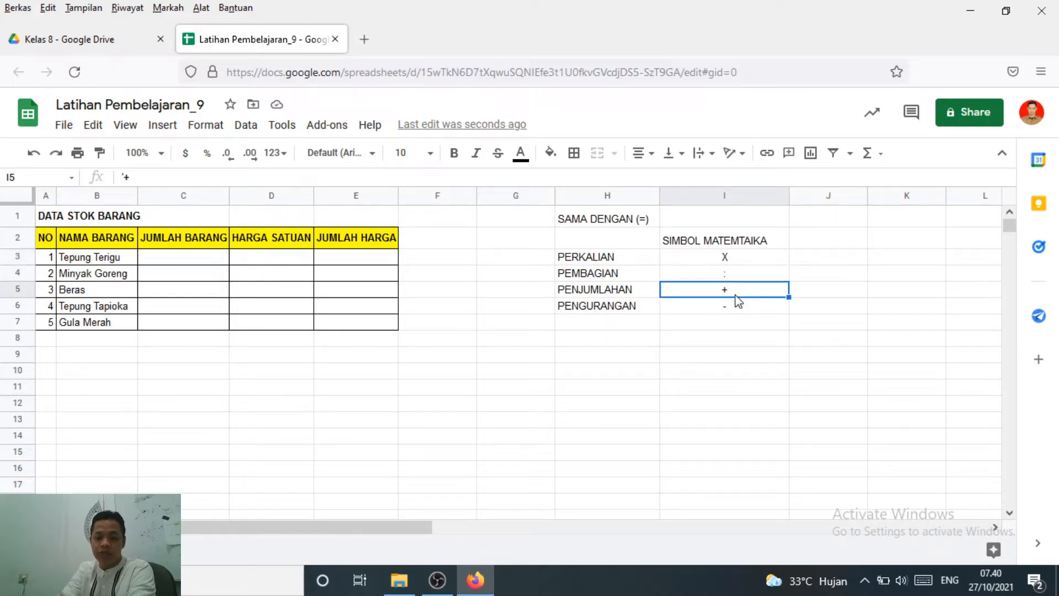
left_click(735, 310)
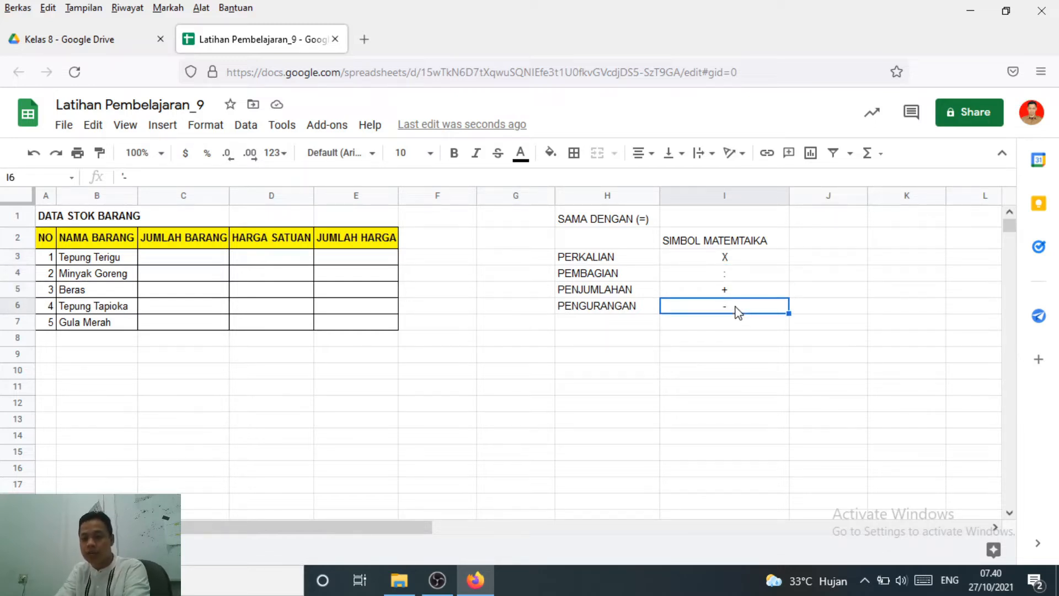
Make the symbols in I3:I6 bold at font size 14 and narrow column I to fit its heading
left_click(726, 260)
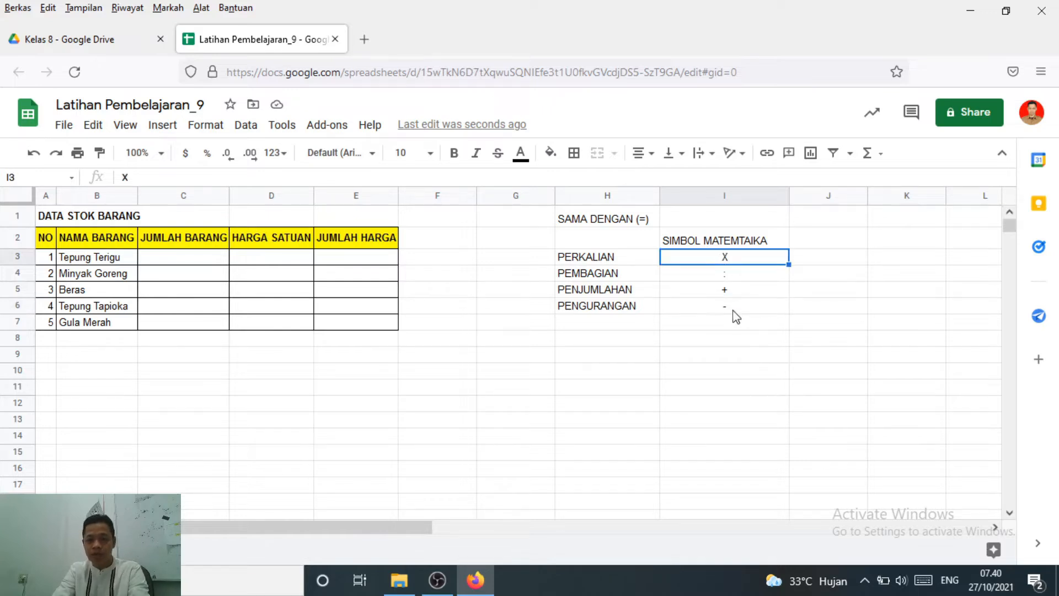
left_click(734, 313, "shift")
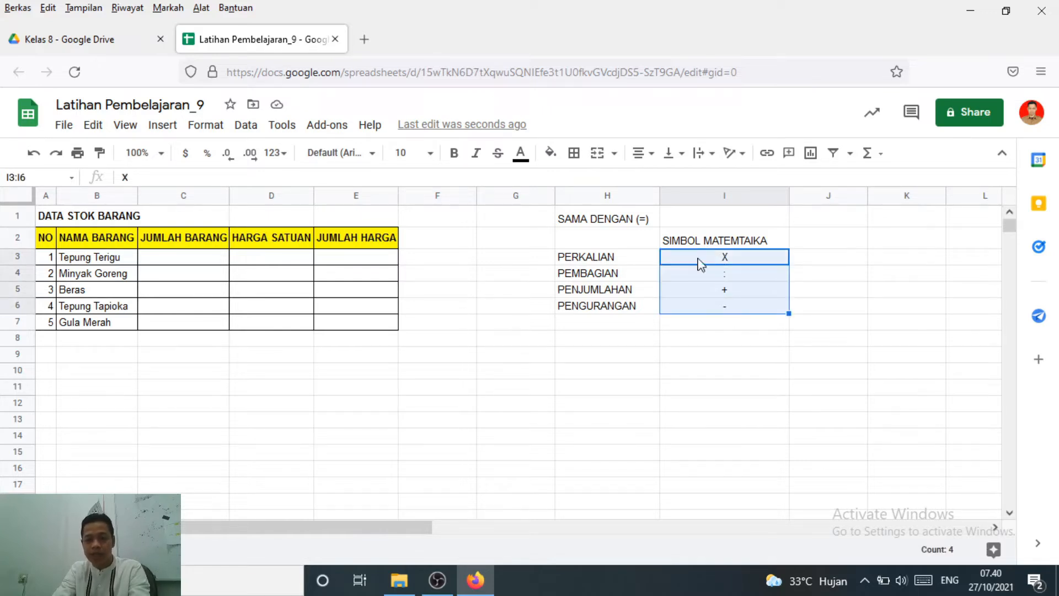
left_click(454, 153)
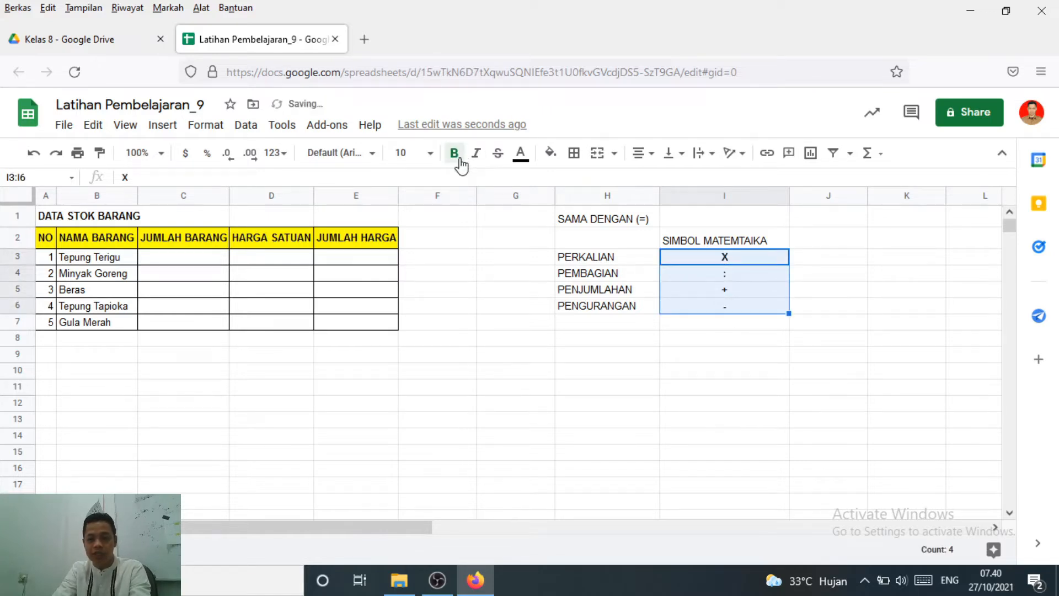
left_click(430, 154)
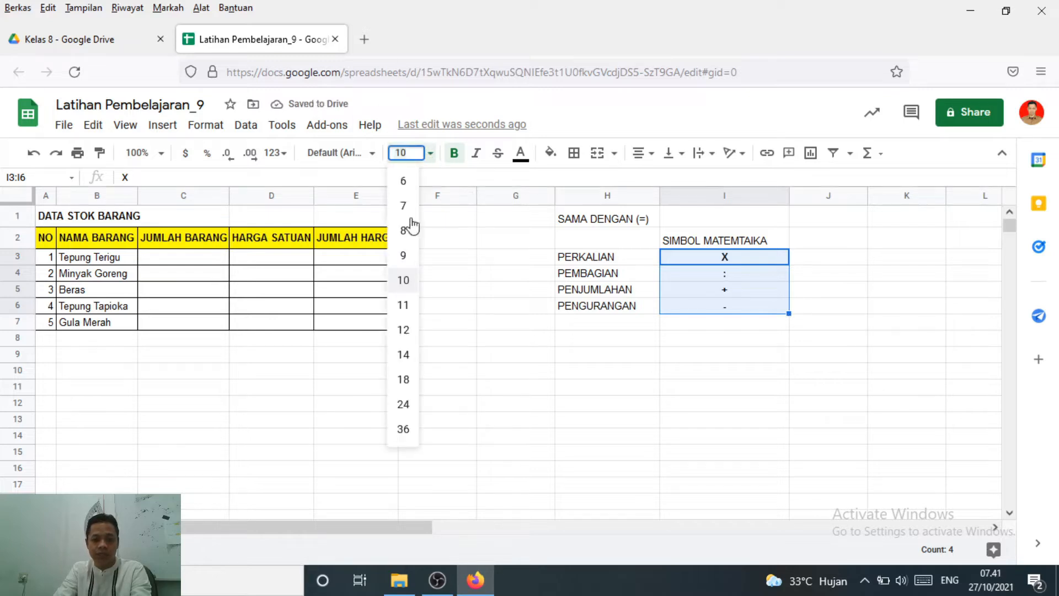
left_click(404, 354)
left_click(854, 345)
left_click(697, 285)
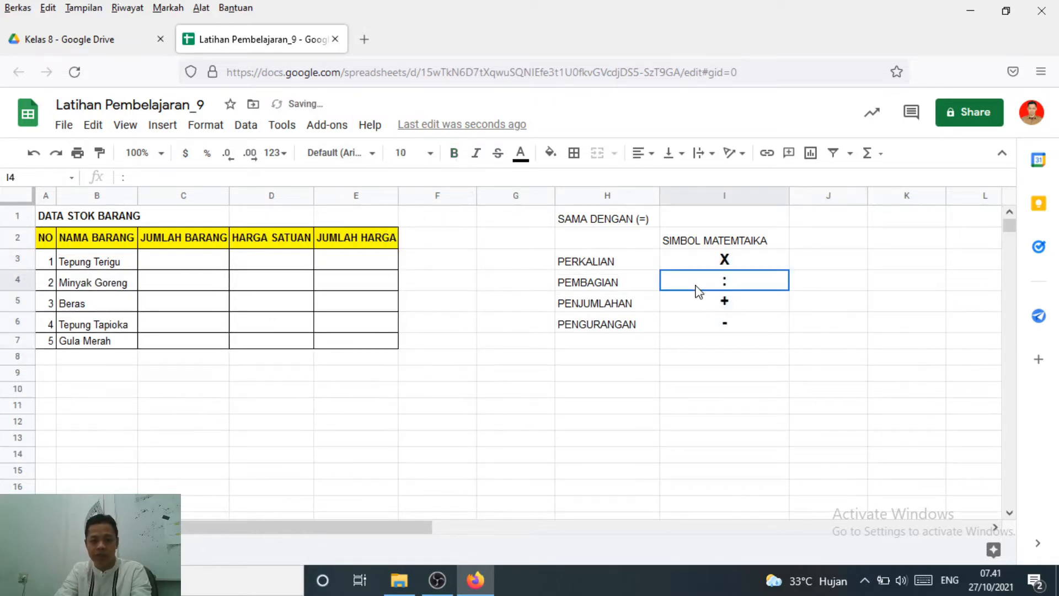
left_click(722, 328)
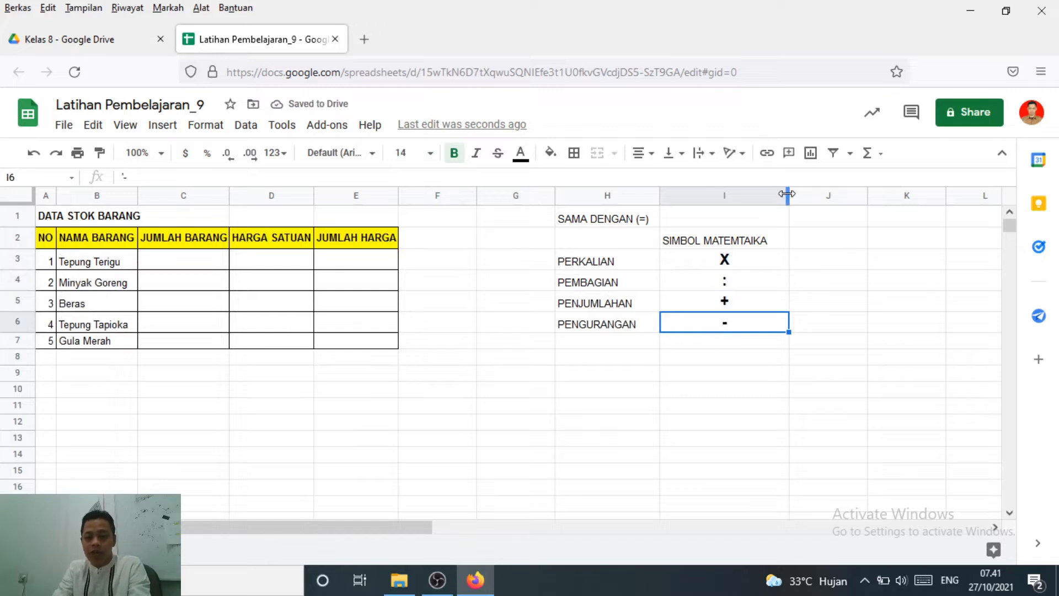
left_click_drag(788, 195, 767, 196)
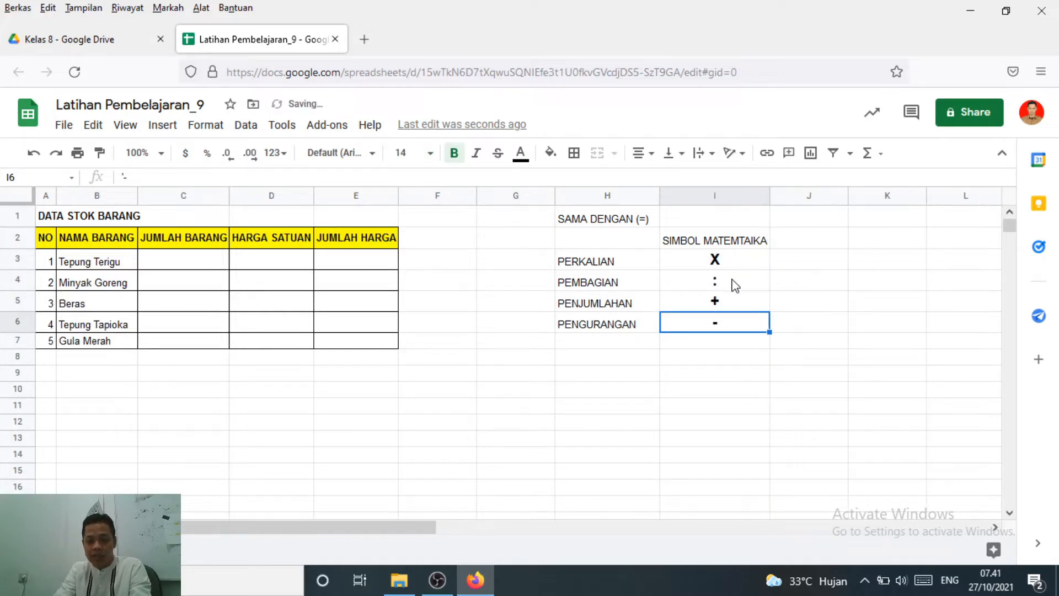
Enter the heading "SIMBOL PADA APLIKASI PENGOLAH ANGKA" in cell J2
left_click(821, 245)
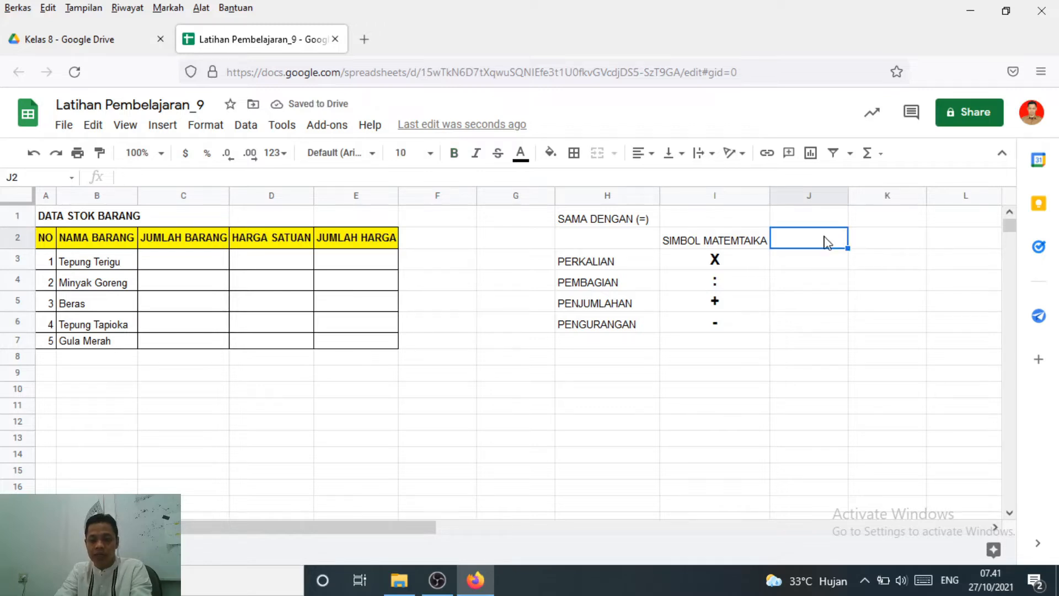
type("SIM")
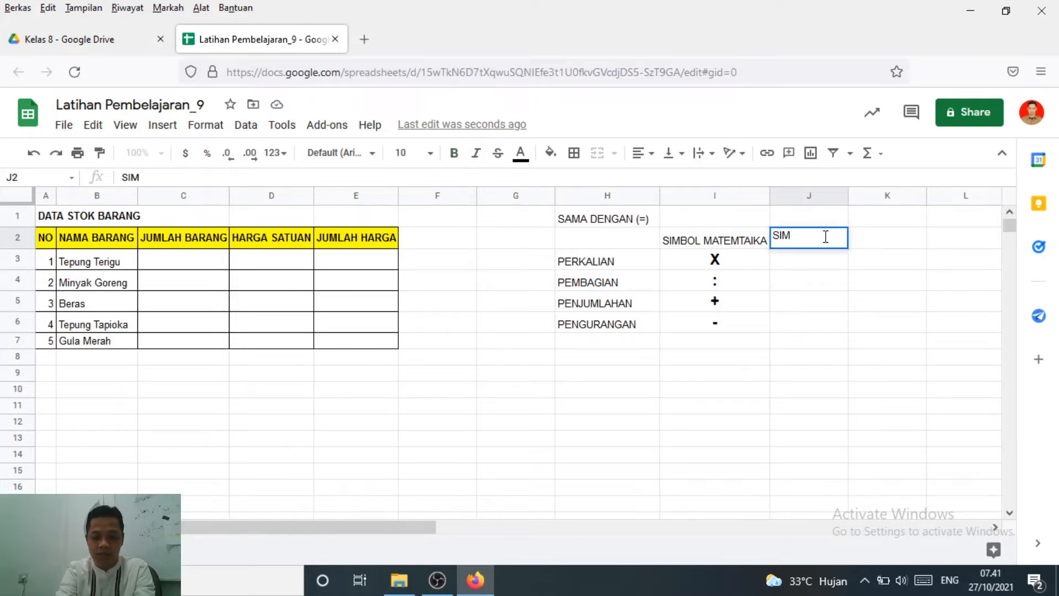
type("BOL P")
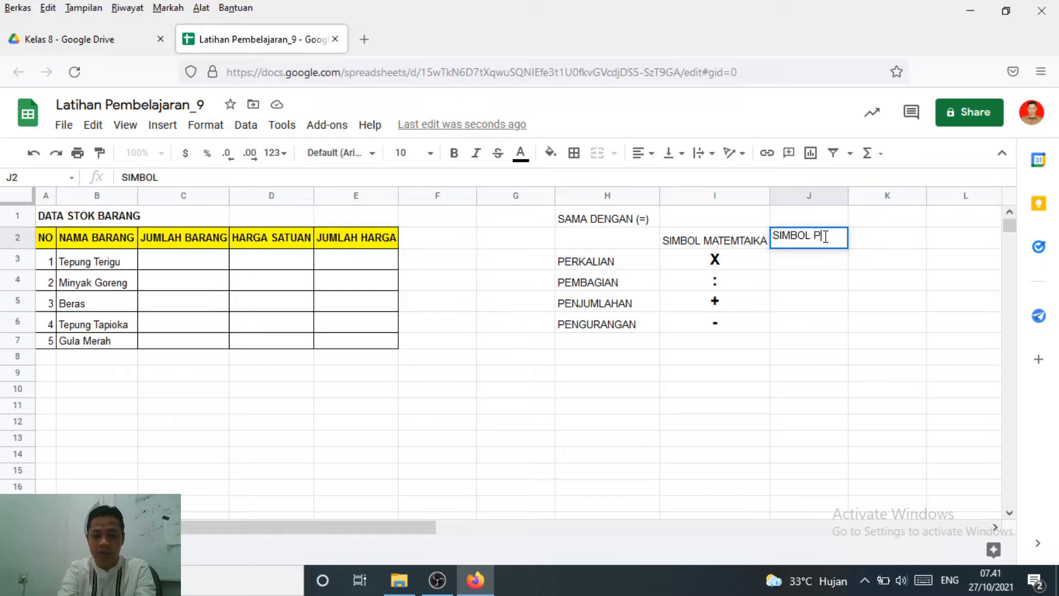
type("ADA APLIKA")
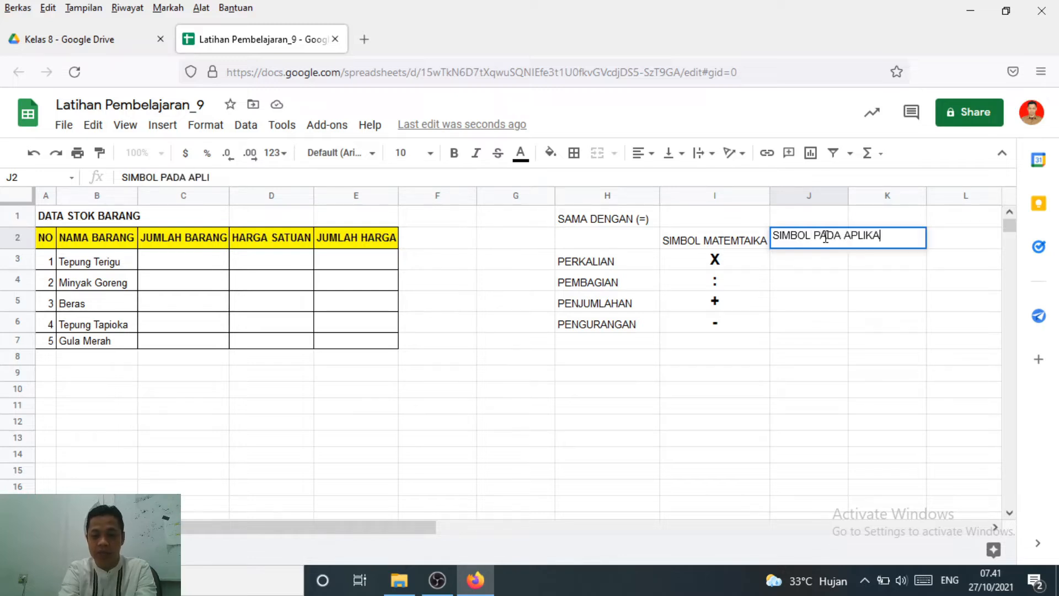
type("SI PENGO")
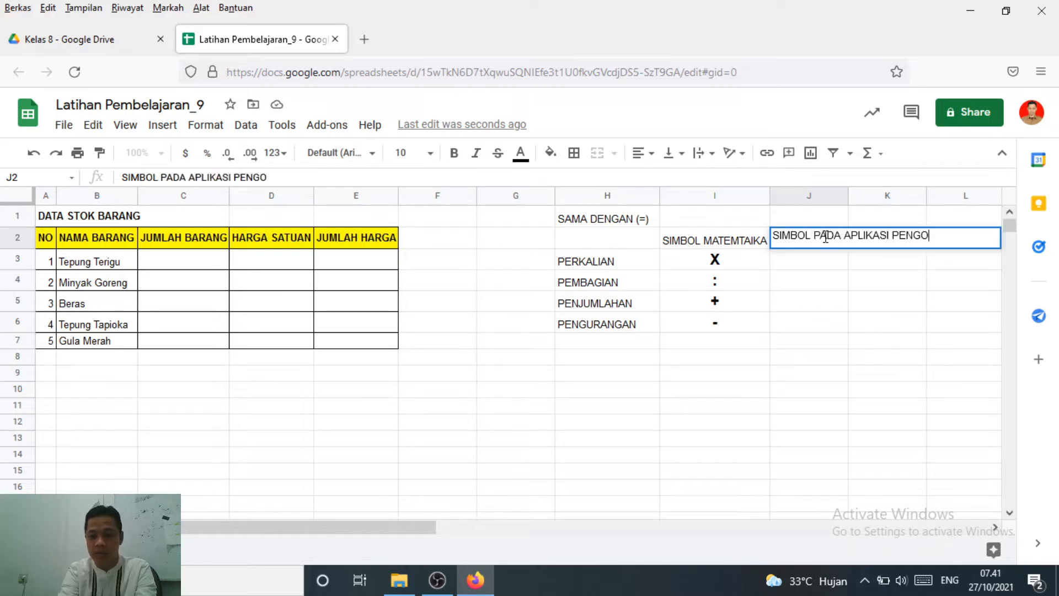
type("LAH ANGKA")
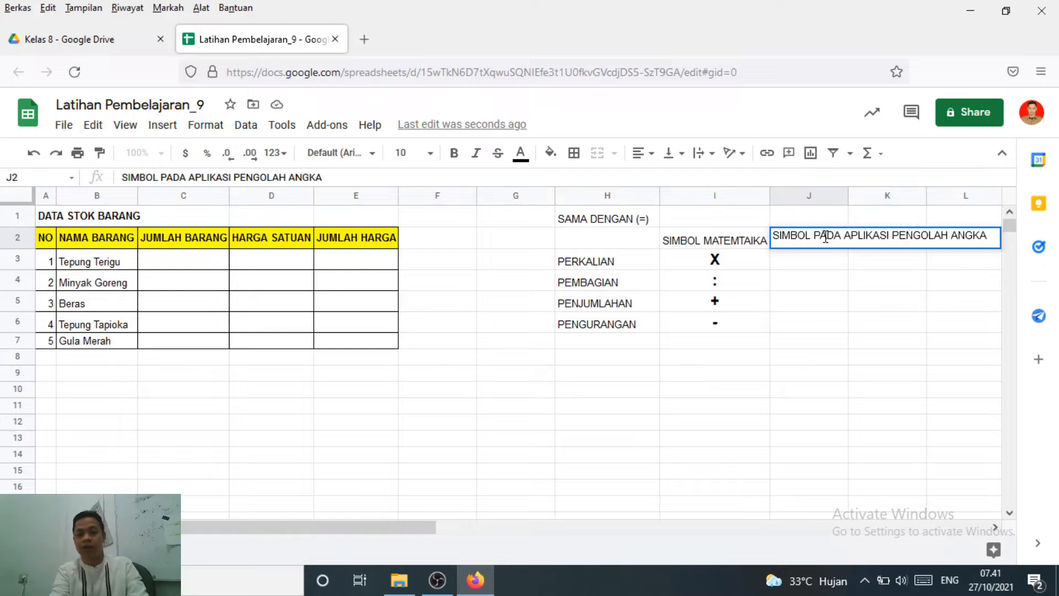
key("Return")
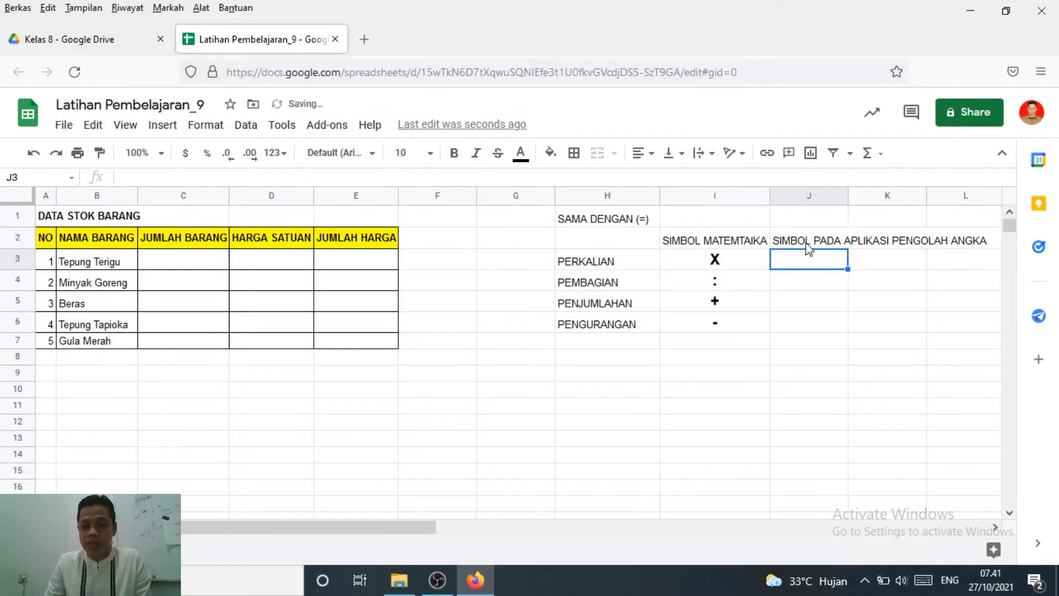
Wrap the heading text in cell J2 and widen column J so that it runs over two lines
left_click(808, 244)
left_click(703, 153)
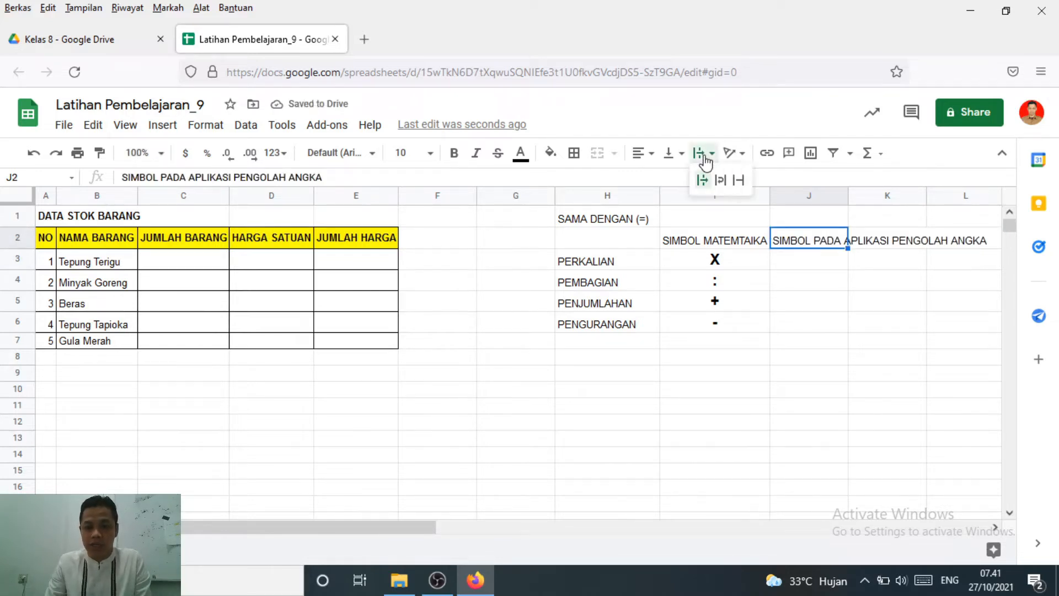
left_click(720, 181)
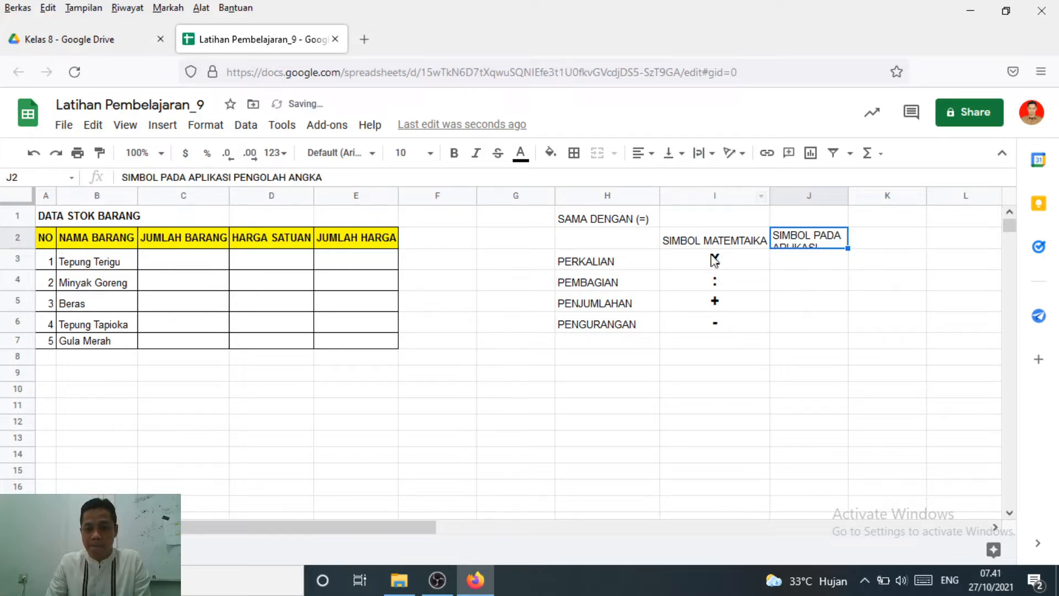
left_click_drag(848, 196, 905, 217)
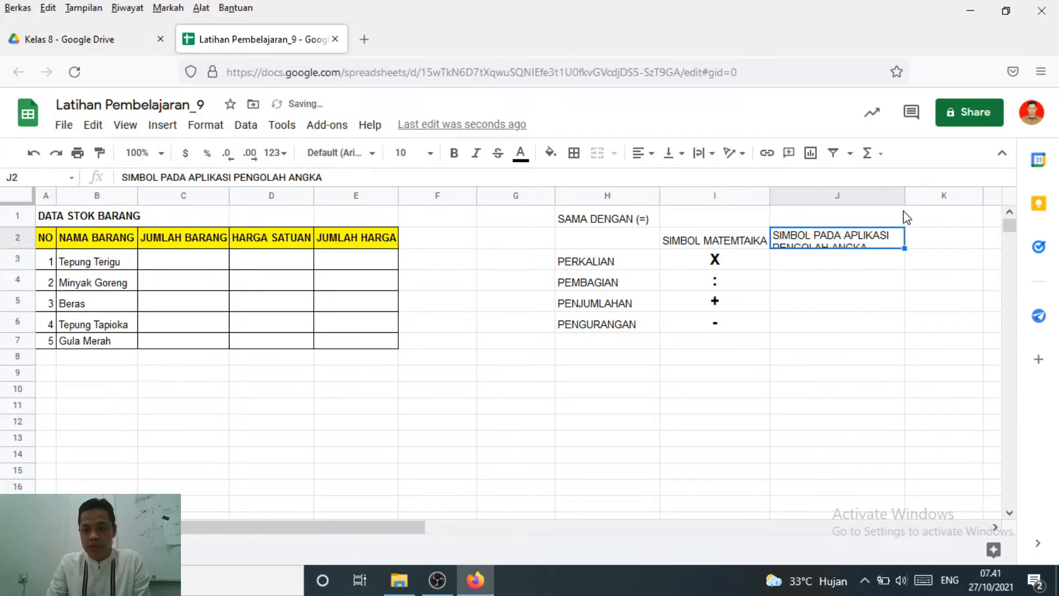
left_click(829, 269)
left_click(832, 245)
left_click(828, 258)
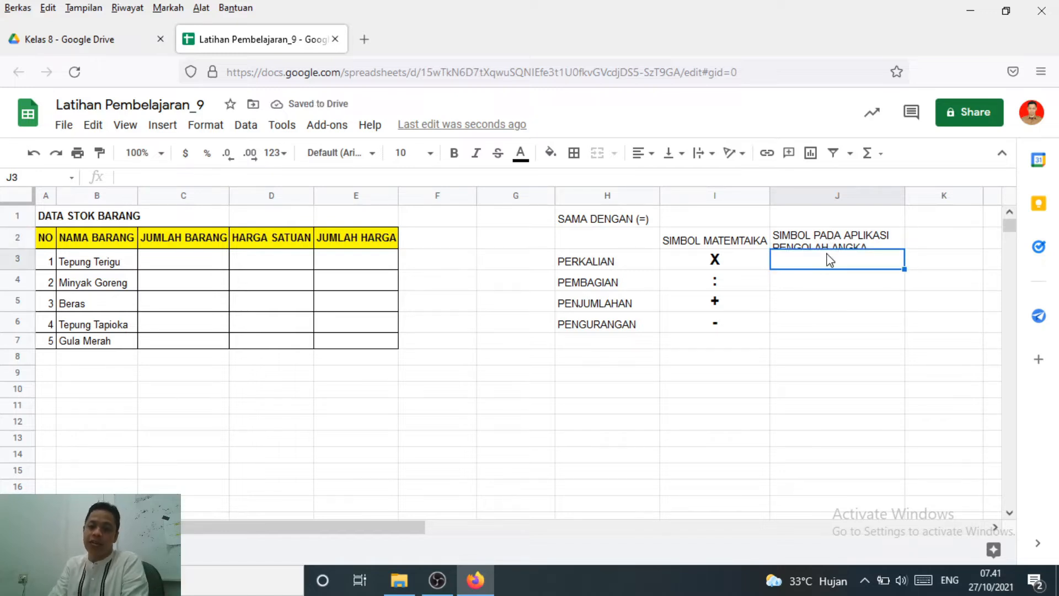
left_click(833, 238)
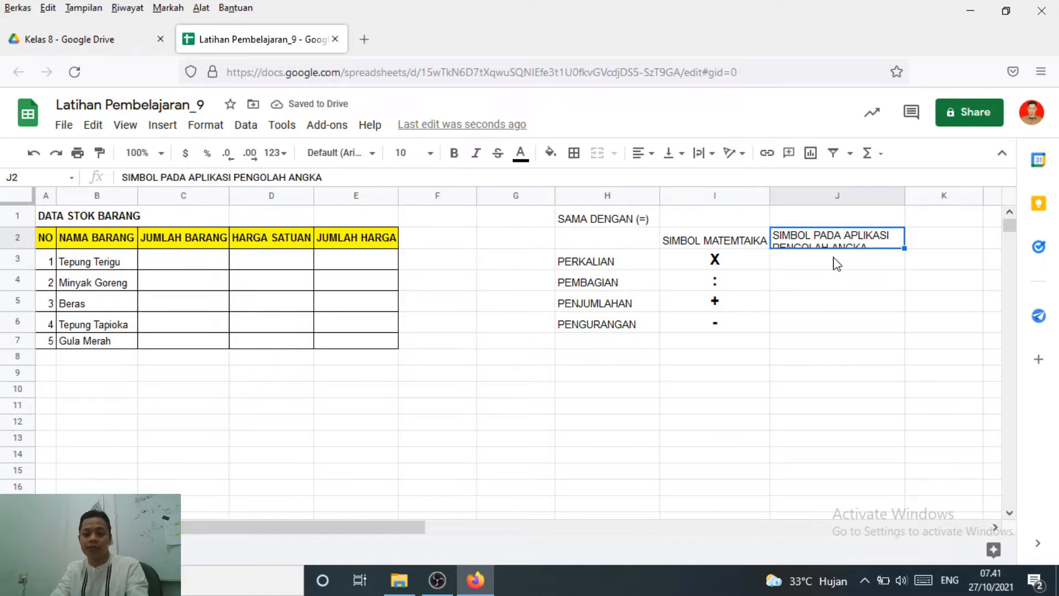
left_click(837, 264)
left_click(823, 244)
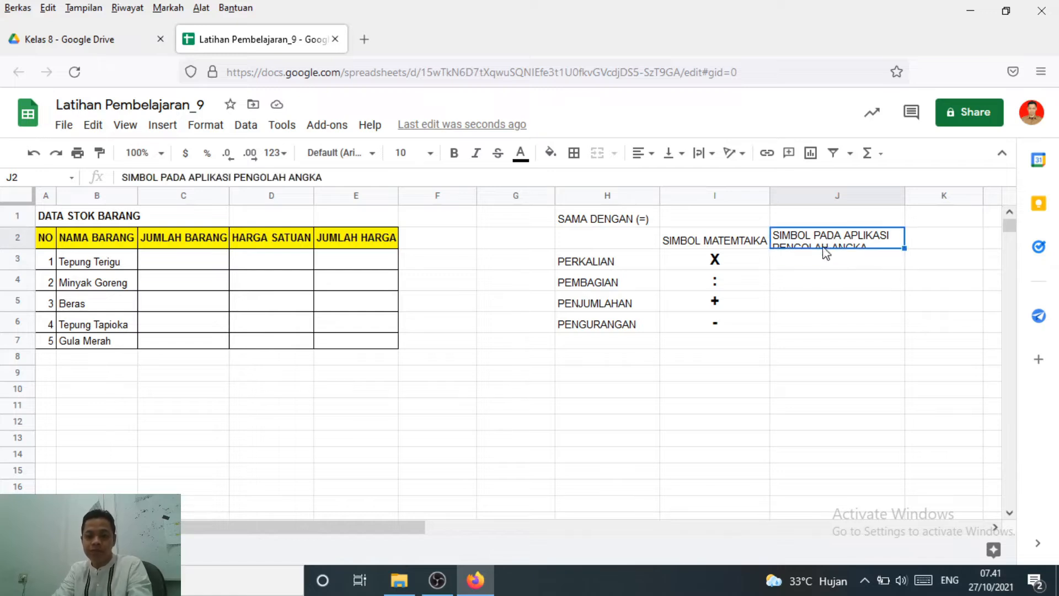
Enter the spreadsheet symbols "*" in J3 for PERKALIAN, "/" in J4 for PEMBAGIAN and "'+" in J5 for PENJUMLAHAN
left_click(827, 265)
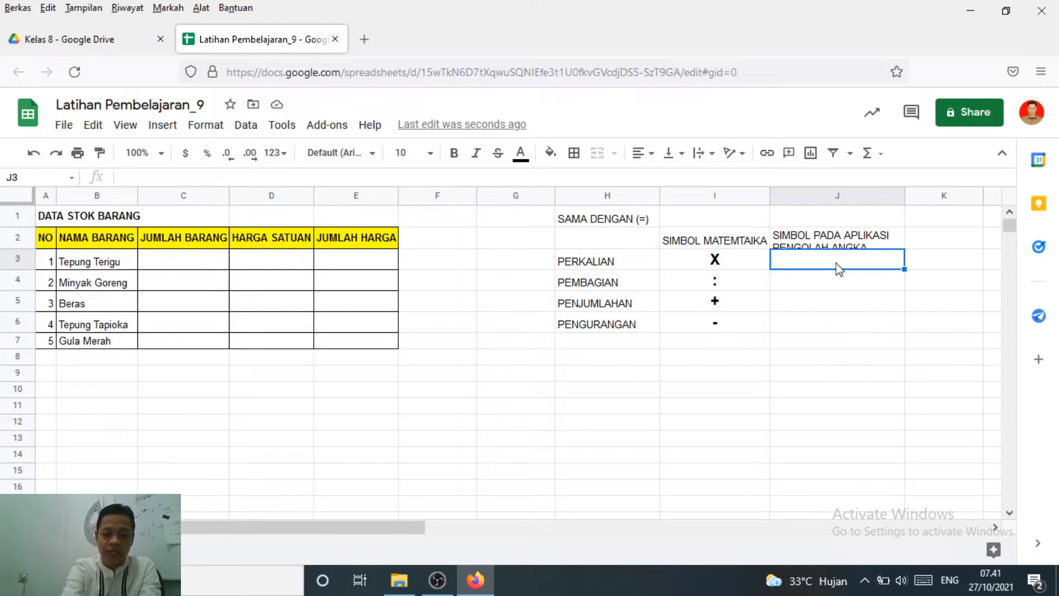
type("*")
key("Return")
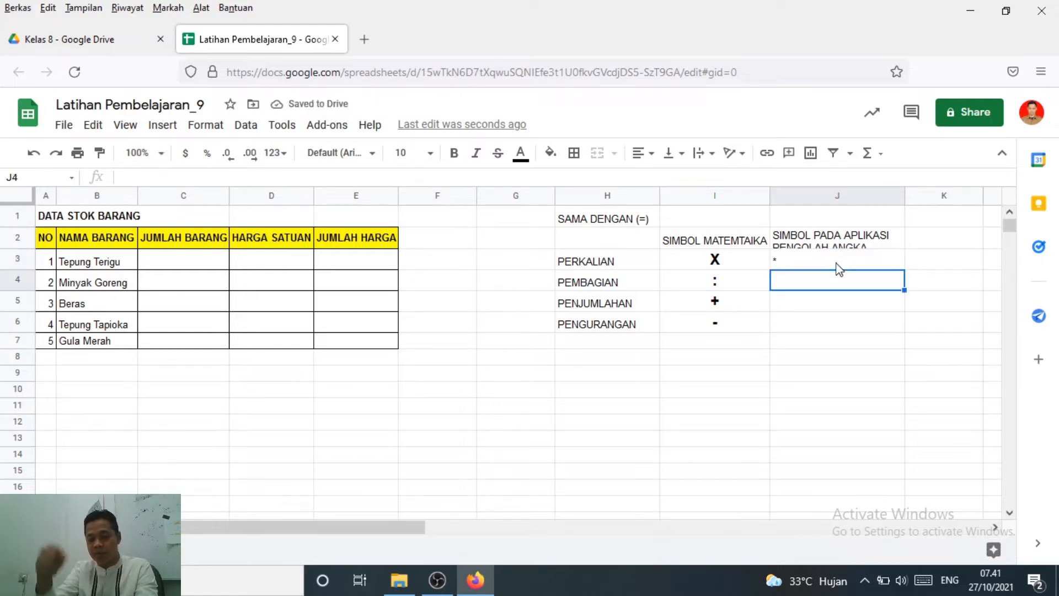
type("/")
key("Return")
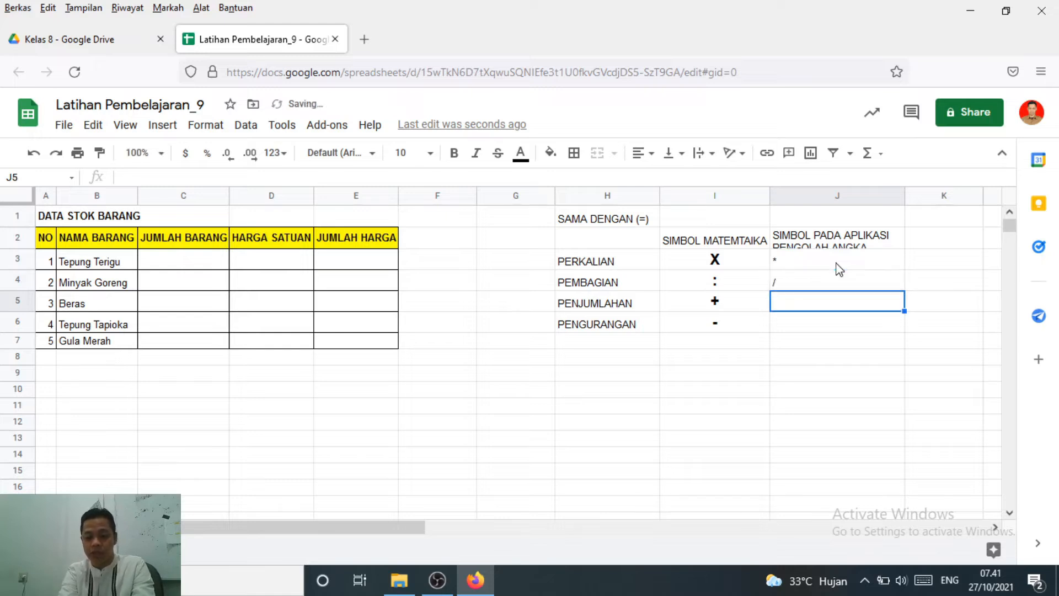
type("'+")
key("Return")
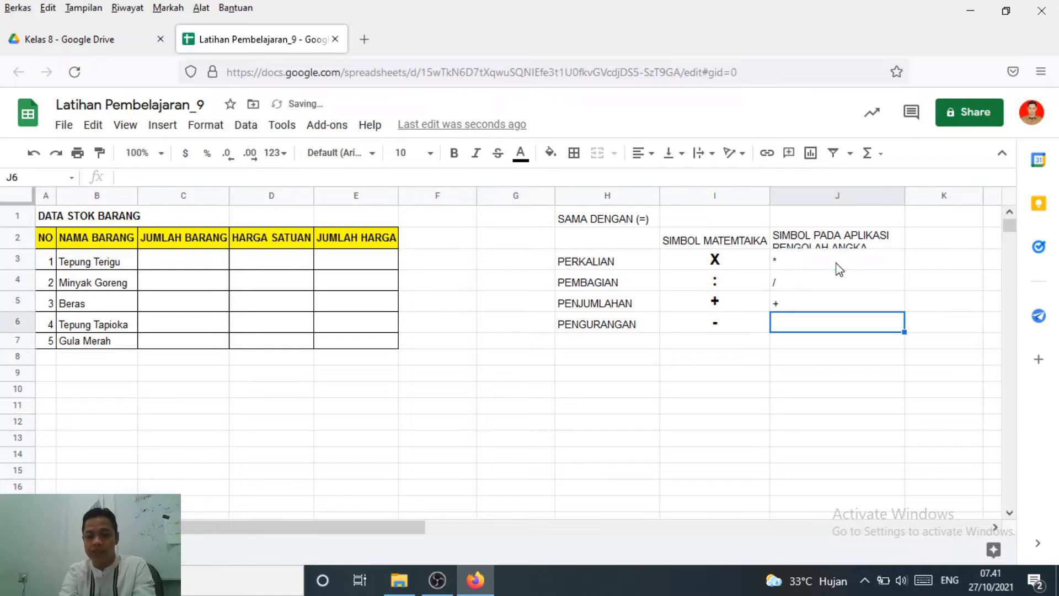
Enter "'-" in cell J6 as the text symbol for PENGURANGAN, replacing the mistyped underscore
type("'_")
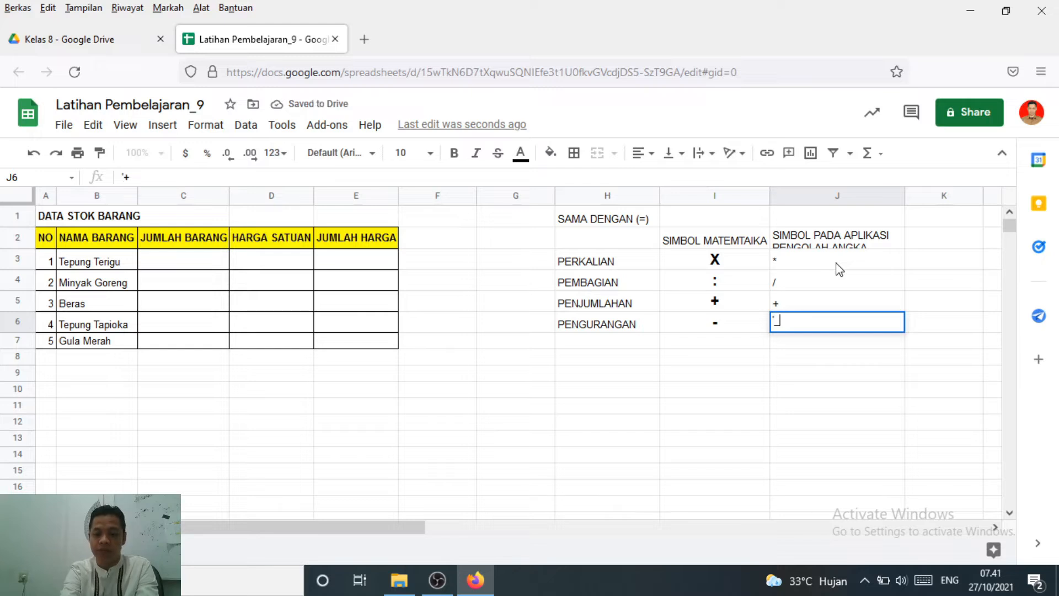
key("Return")
key("Up")
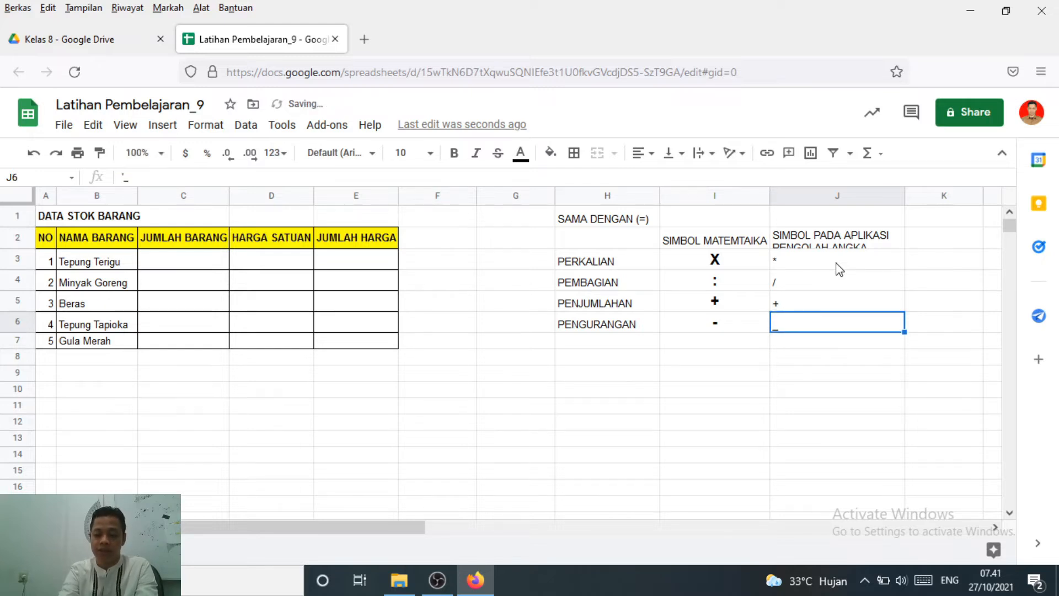
type("'")
key("Return")
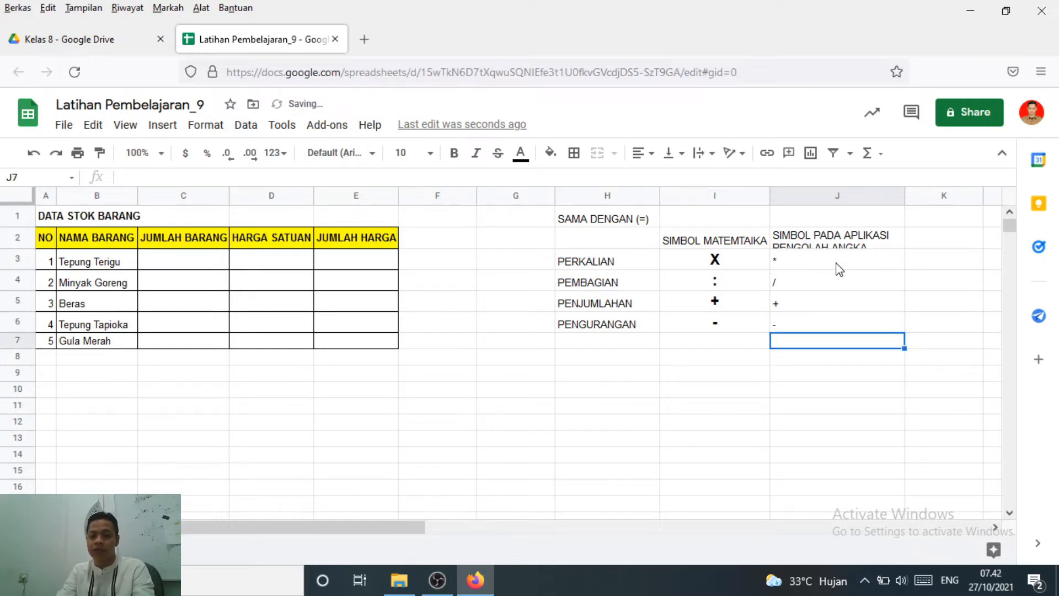
Format the spreadsheet symbols in J3:J6 as 14 pt bold and centre them horizontally
left_click(839, 269)
left_click(797, 326, "shift")
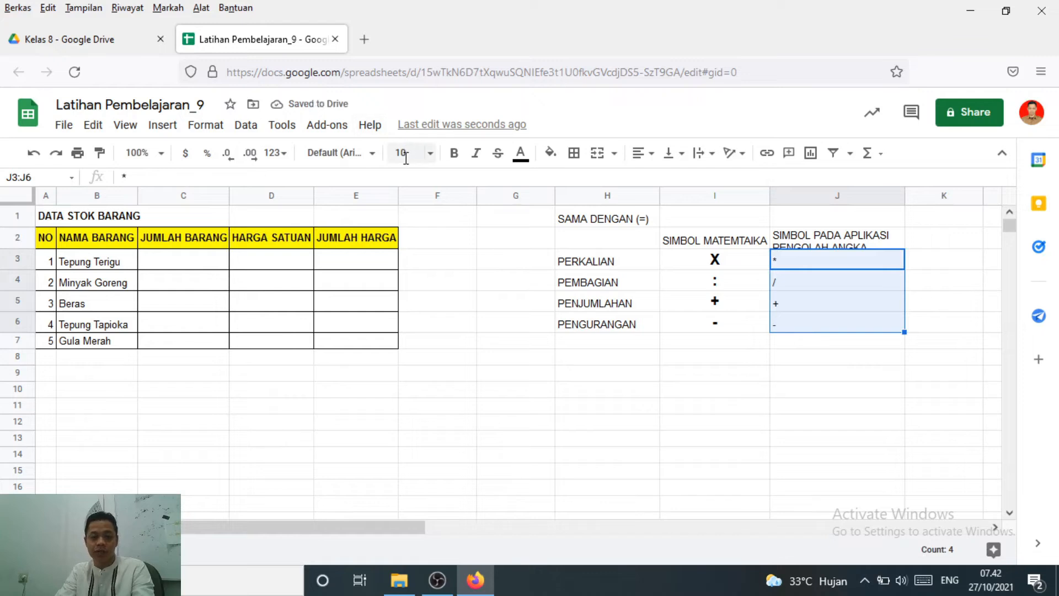
left_click(405, 157)
left_click(404, 359)
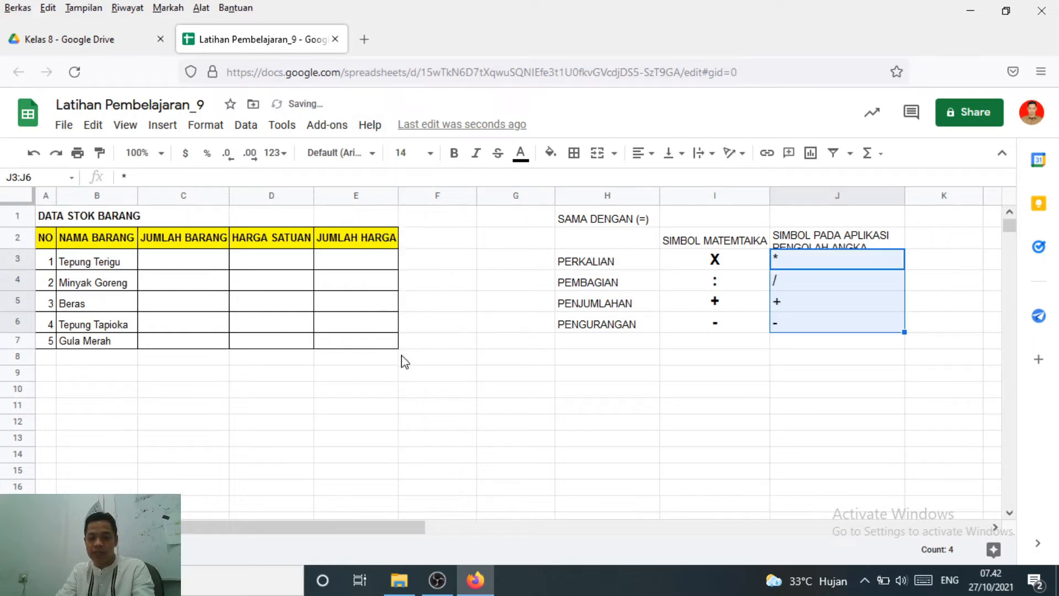
left_click(454, 152)
left_click(653, 154)
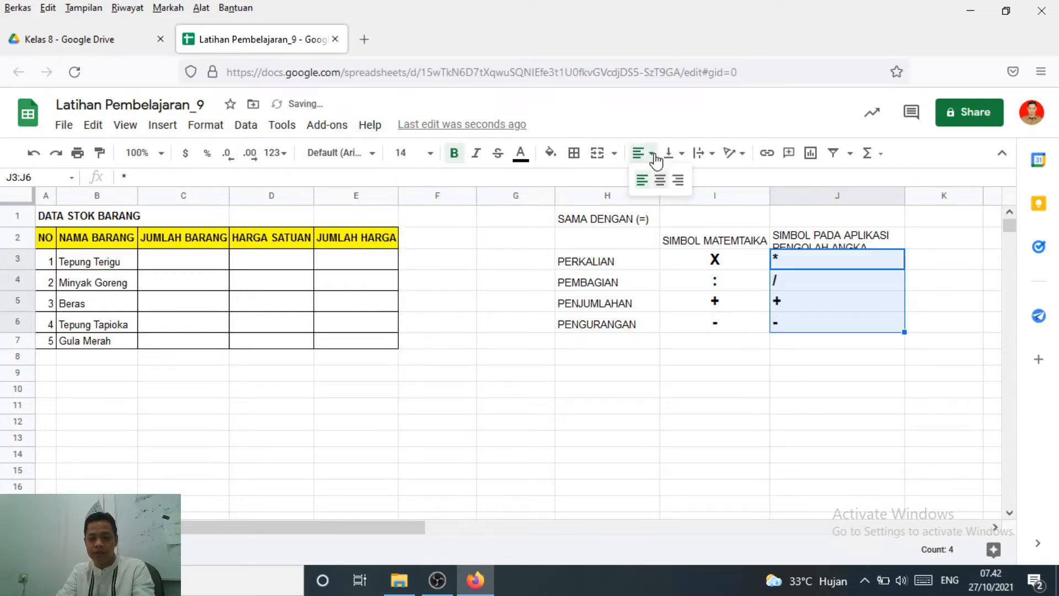
left_click(660, 179)
left_click(805, 347)
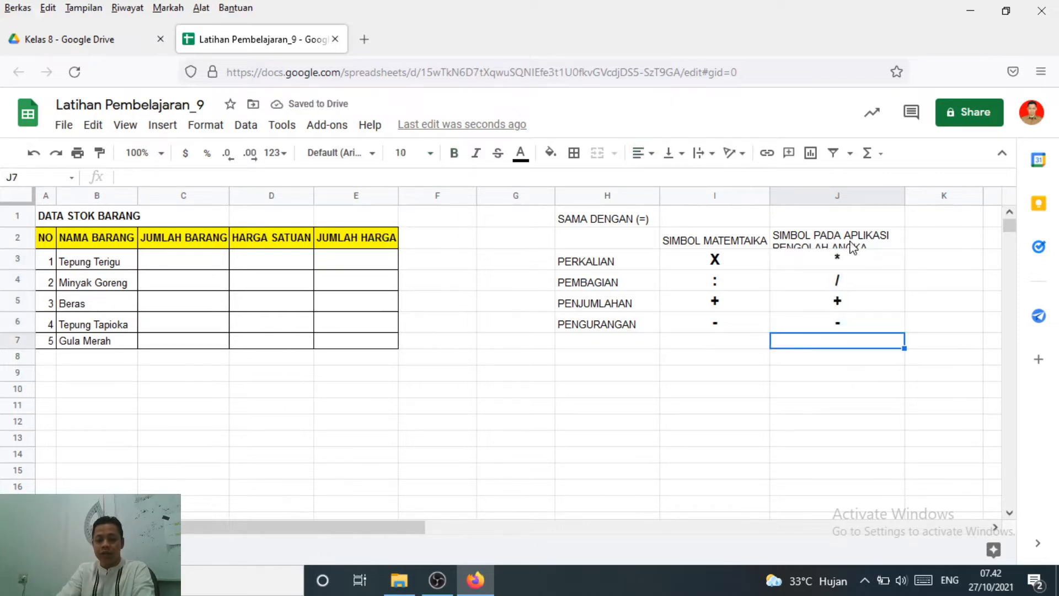
left_click(844, 262)
left_click(833, 284)
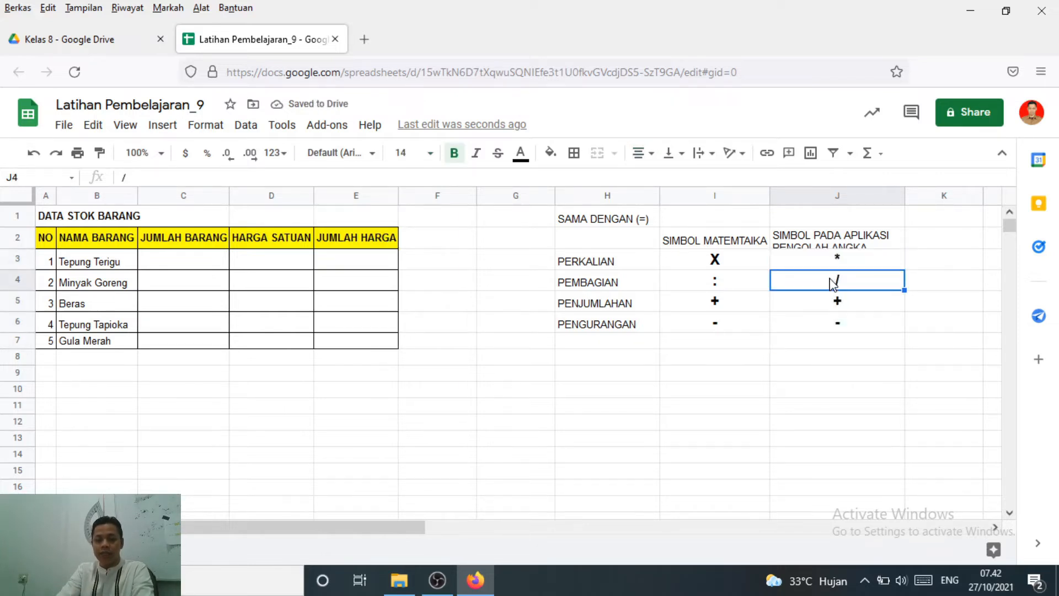
left_click(834, 266)
left_click(823, 287)
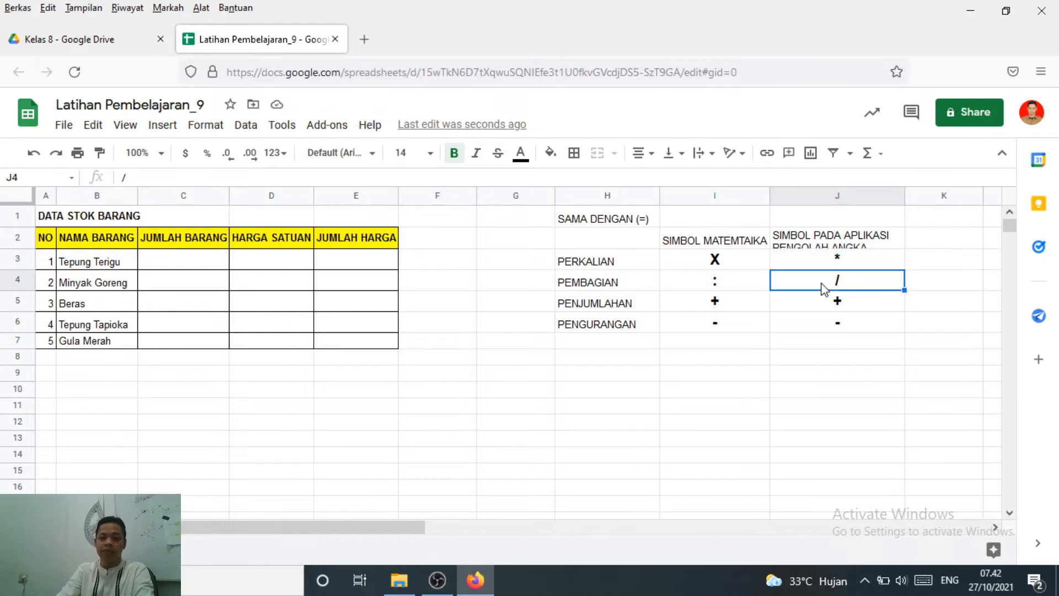
left_click(824, 241)
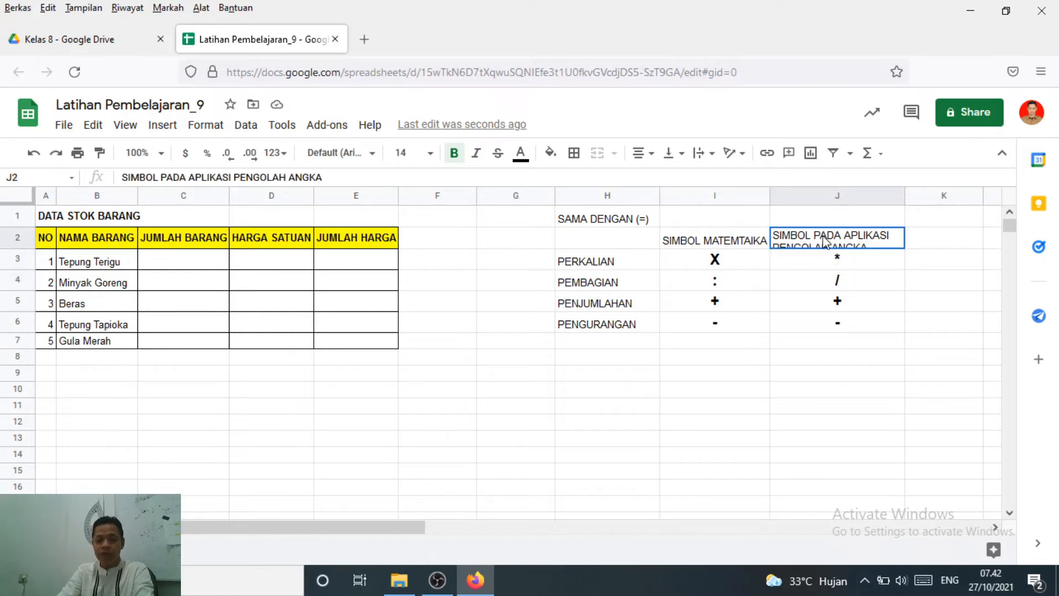
Apply all borders to the symbol table in H2:J6
left_click(618, 246)
left_click(873, 336, "shift")
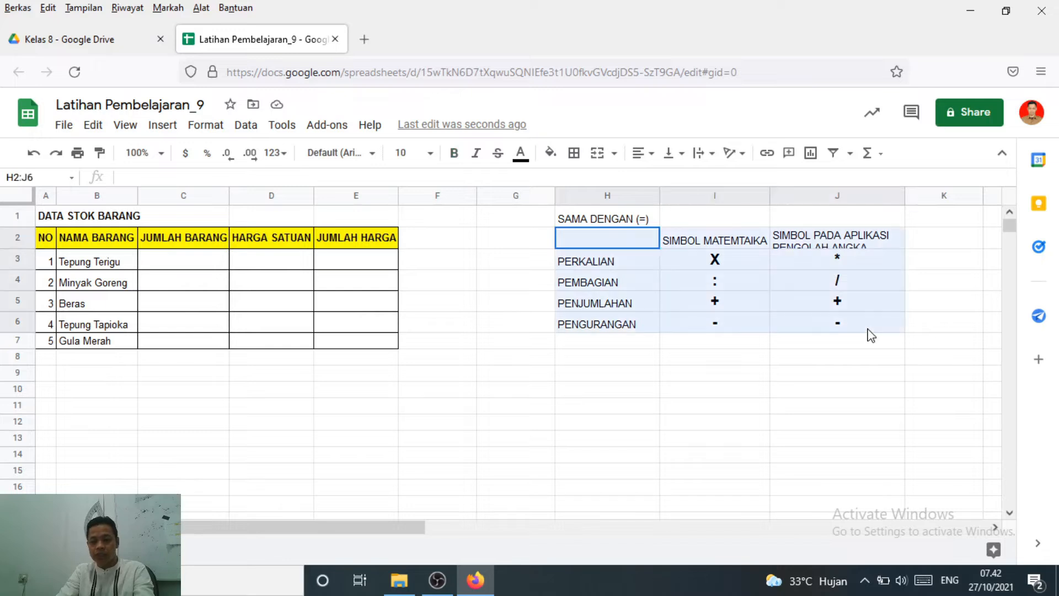
left_click(574, 155)
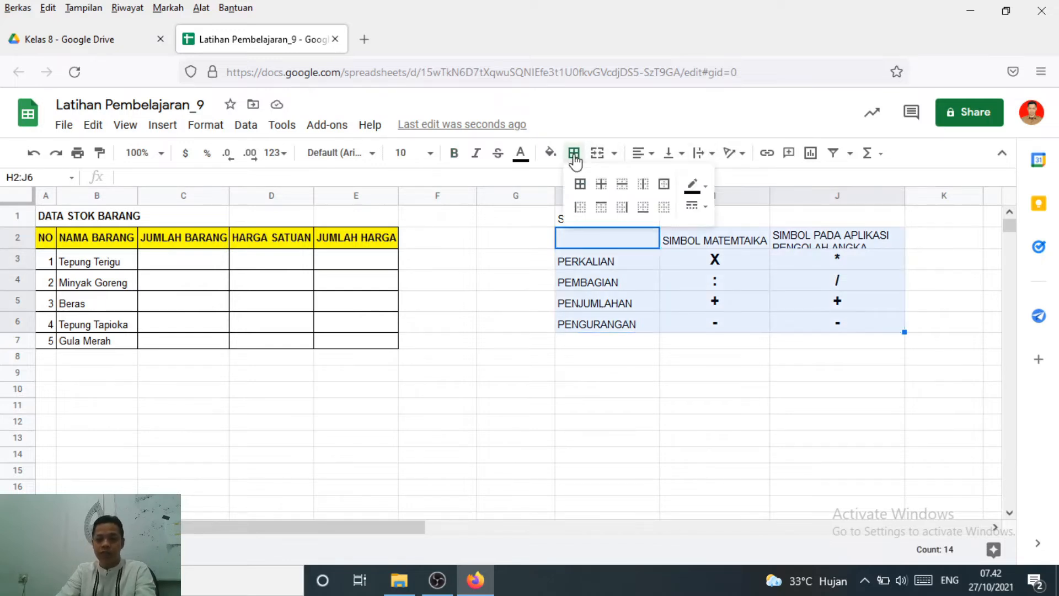
left_click(580, 184)
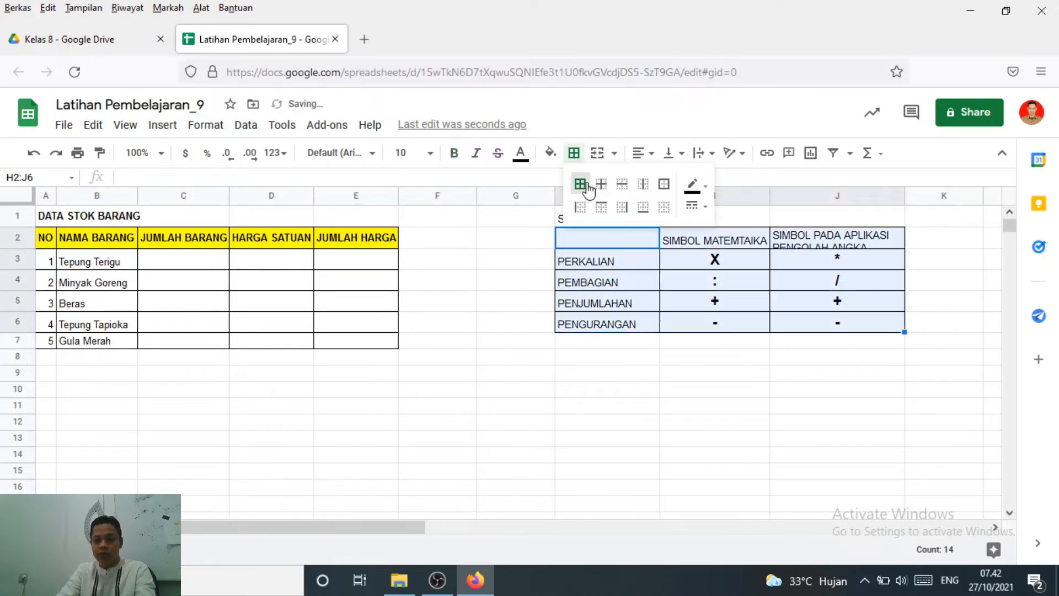
Increase the height of row 2 so that both lines of the heading in J2 fit
left_click(798, 257)
left_click(796, 244)
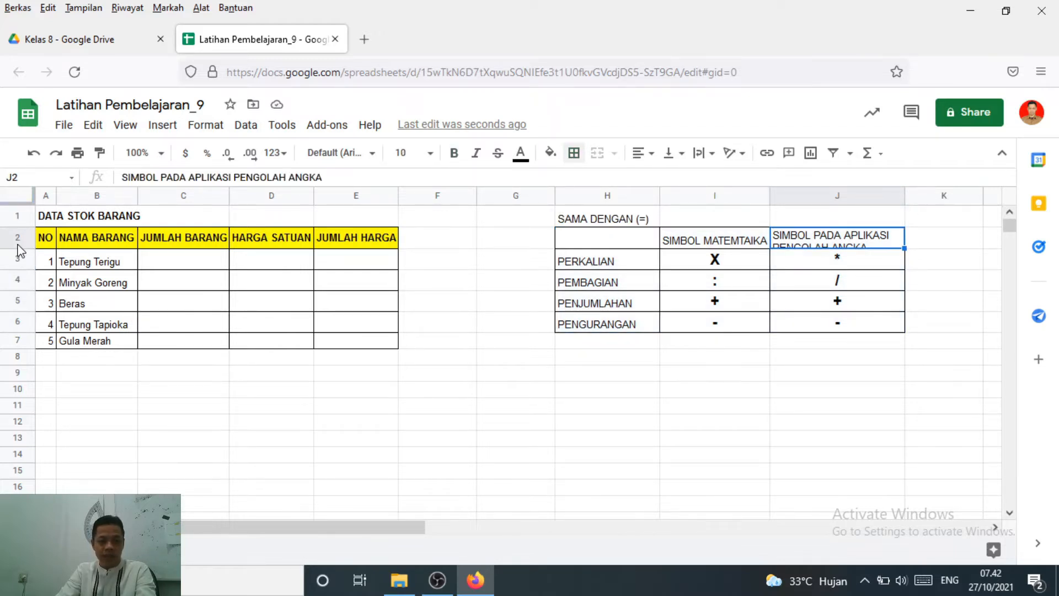
left_click_drag(17, 248, 17, 259)
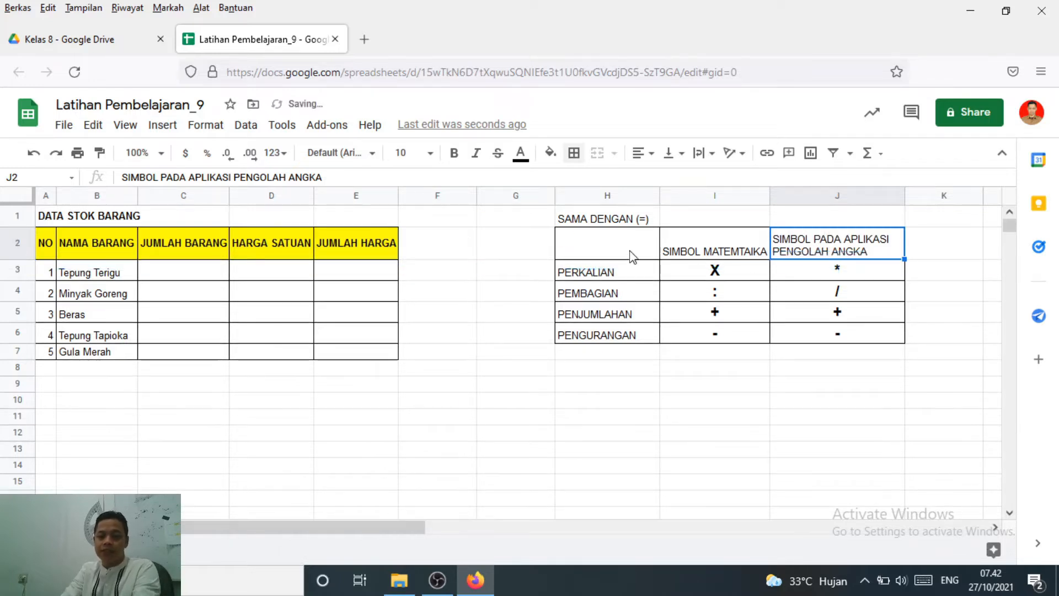
Centre the symbol table's header cells H2:J2 horizontally and vertically
left_click_drag(634, 256, 844, 259)
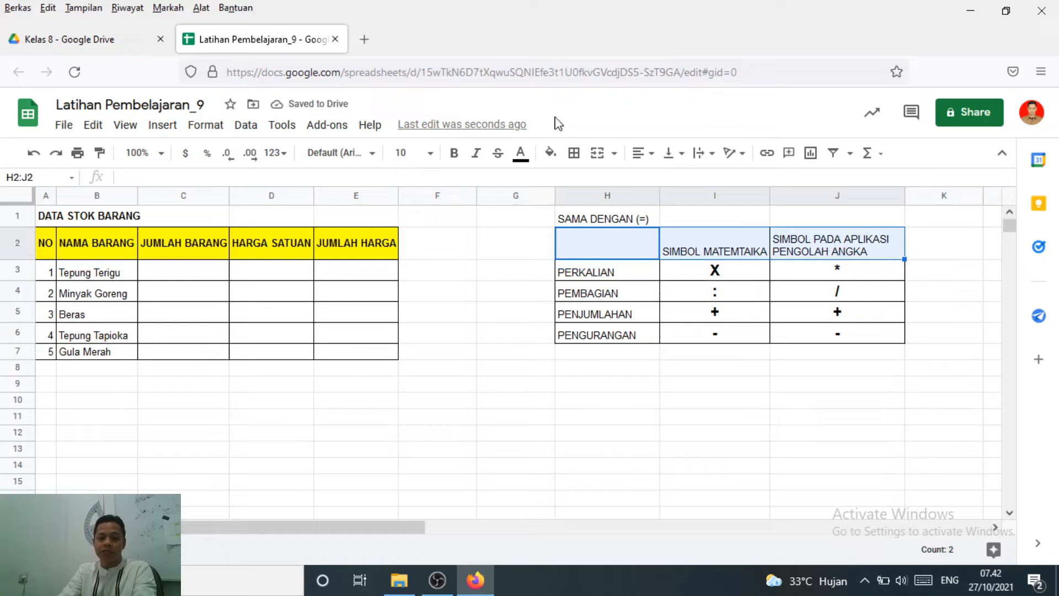
left_click(642, 153)
left_click(662, 182)
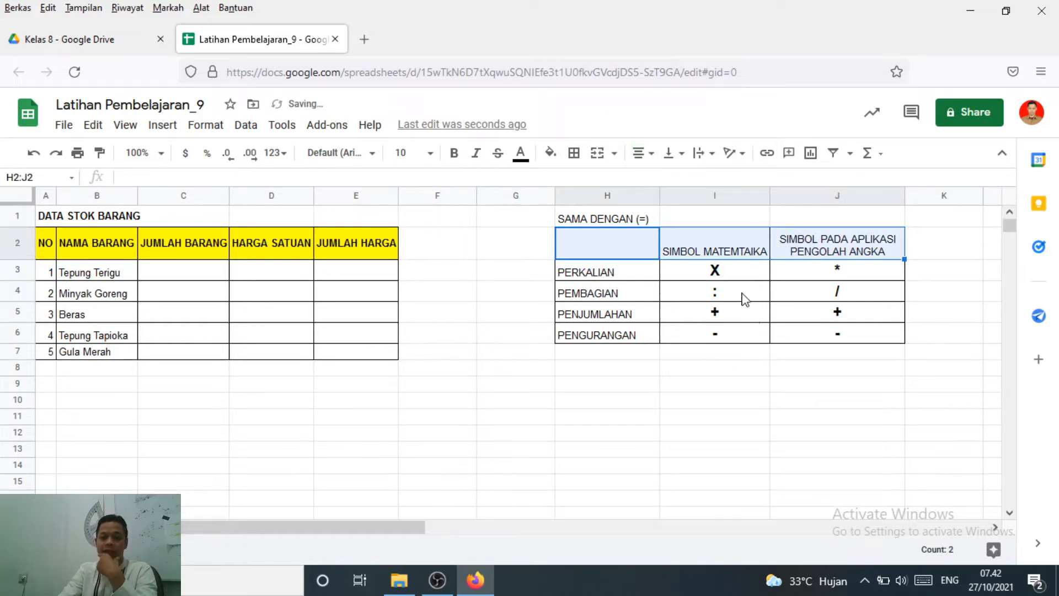
left_click(674, 154)
left_click(696, 181)
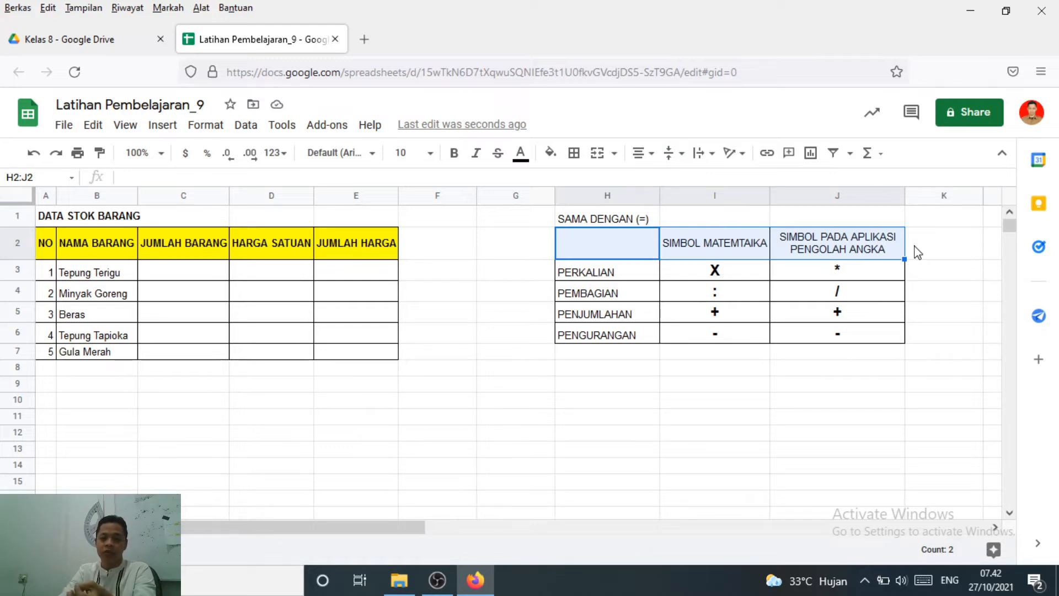
Review each arithmetic operation in H3:H6 against its spreadsheet symbol in column J
left_click(849, 275)
left_click(854, 293)
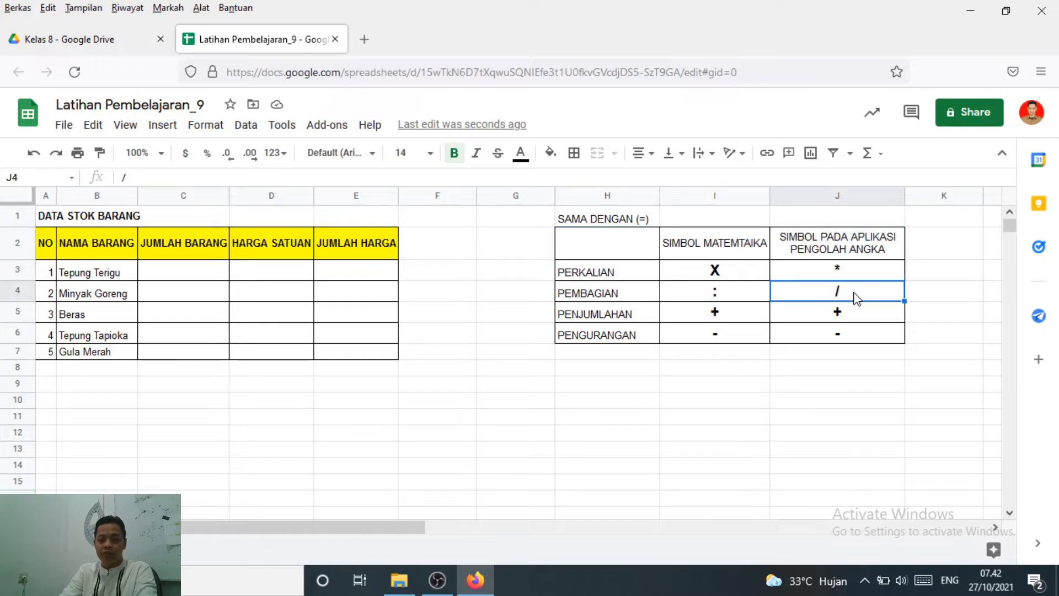
left_click(634, 272)
left_click(855, 278)
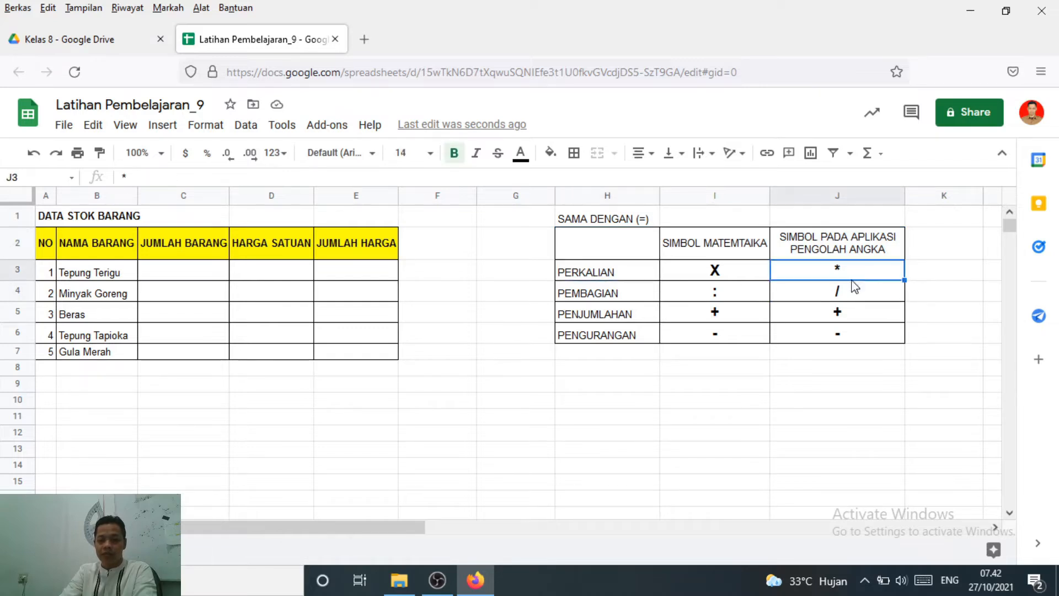
left_click(634, 299)
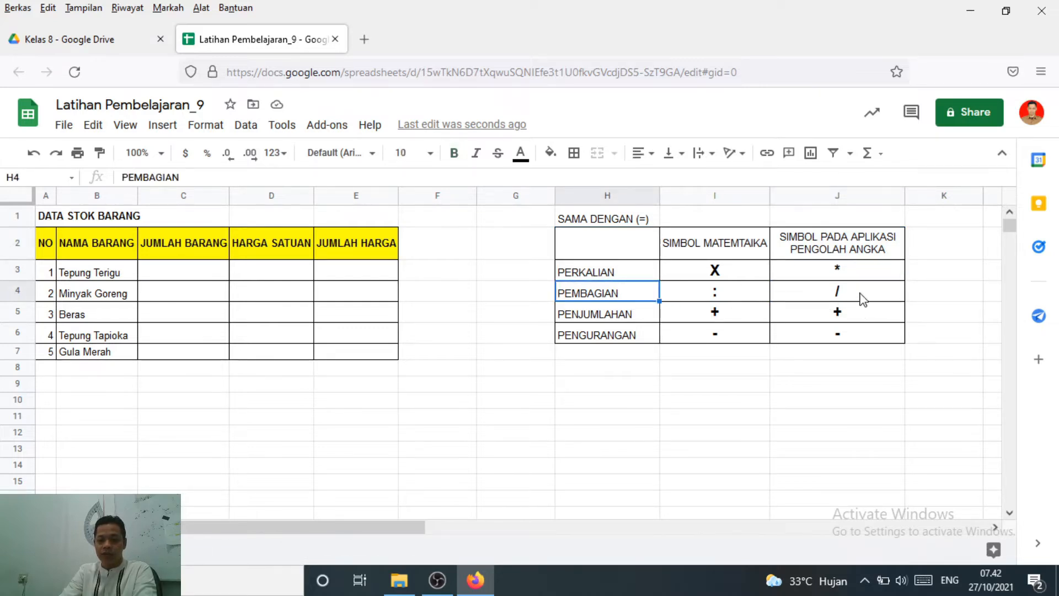
left_click(861, 294)
left_click(596, 320)
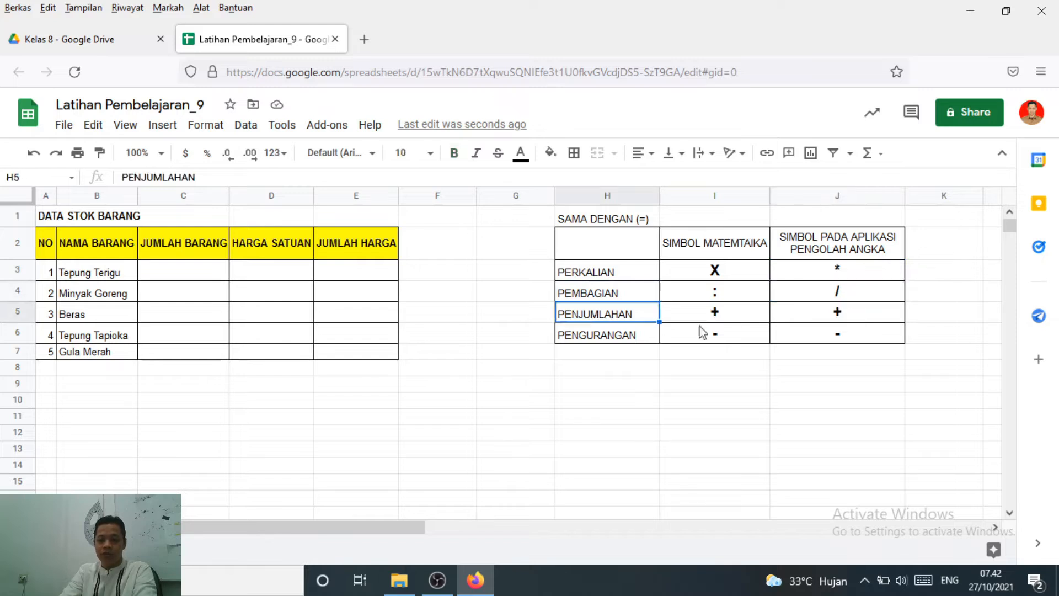
left_click(839, 315)
left_click(624, 336)
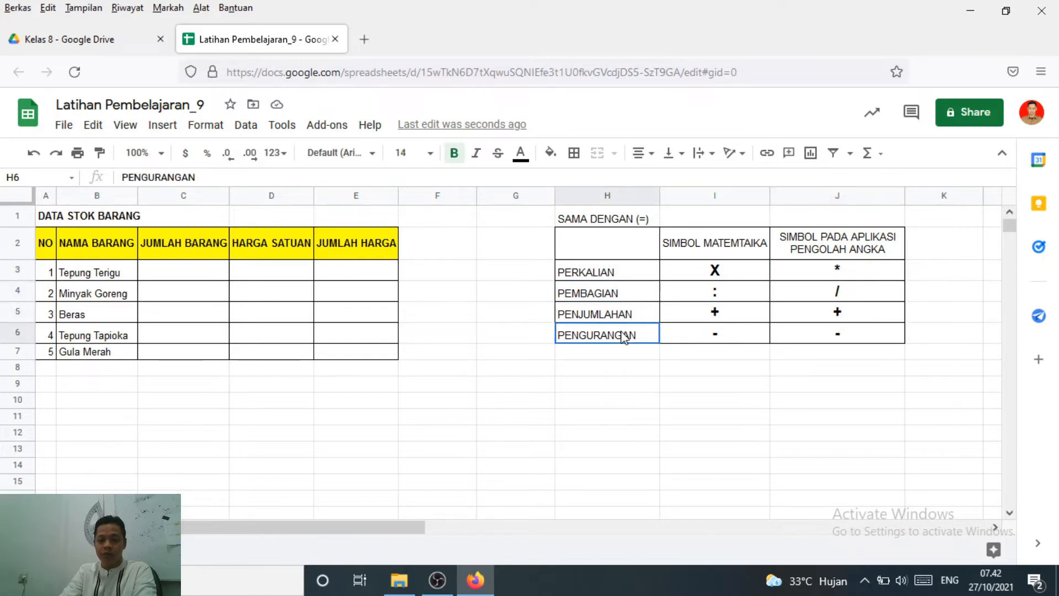
left_click(858, 338)
left_click(834, 421)
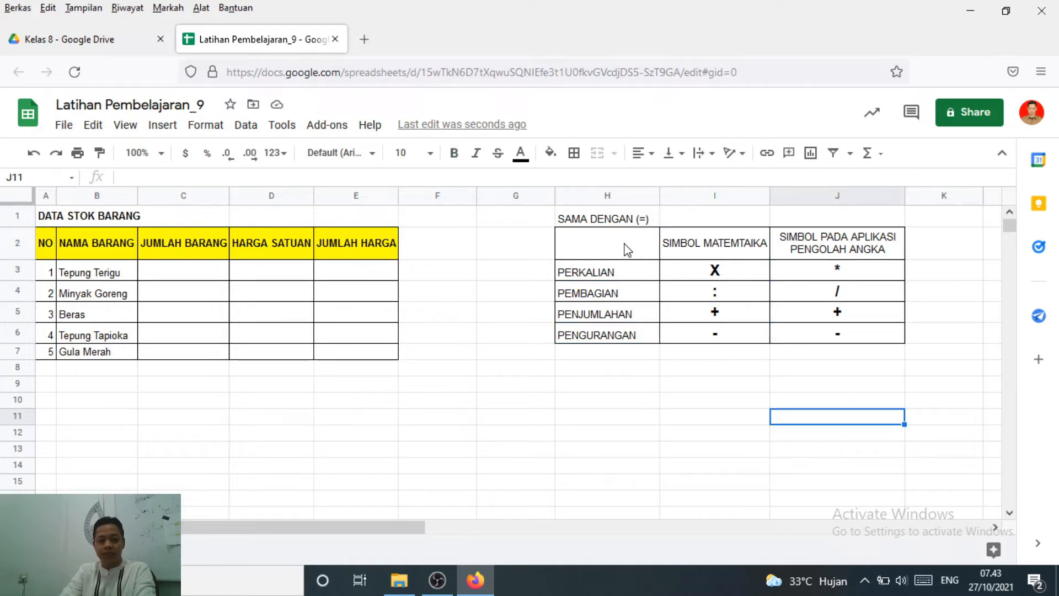
left_click(500, 332)
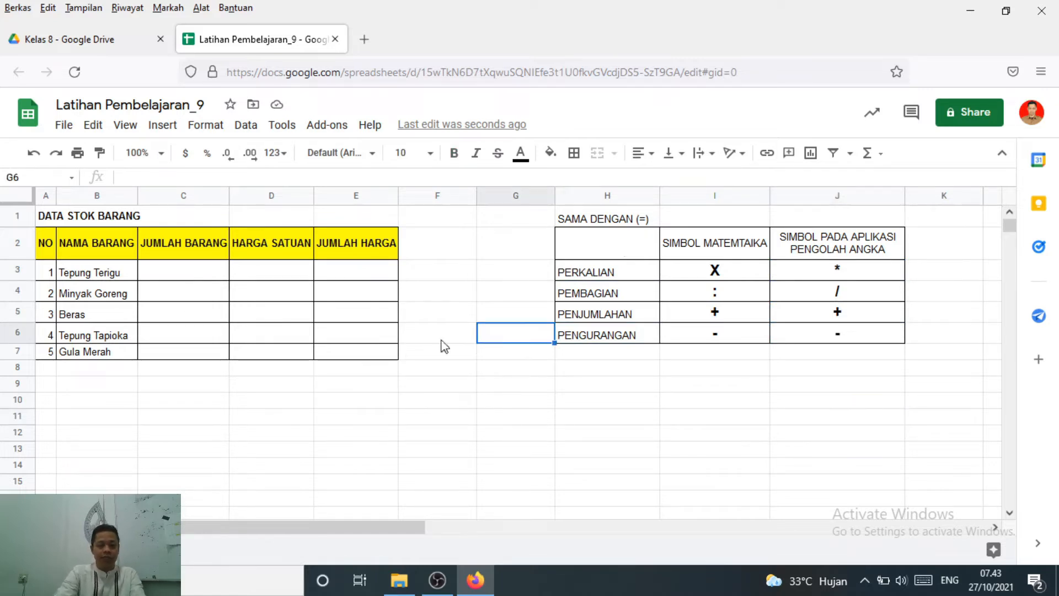
left_click(170, 273)
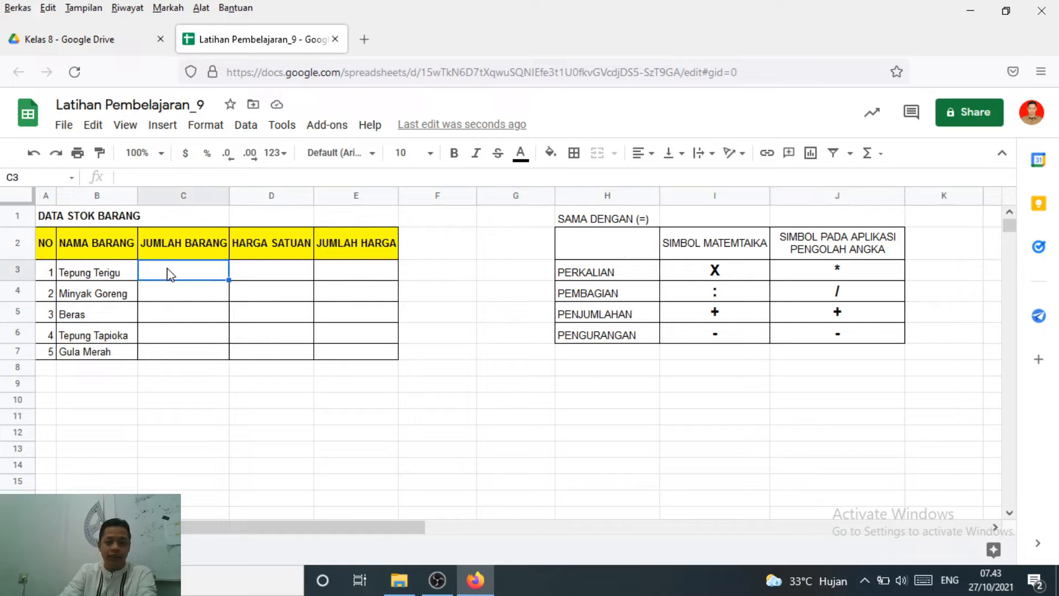
left_click(276, 277)
left_click(372, 273)
left_click(170, 278)
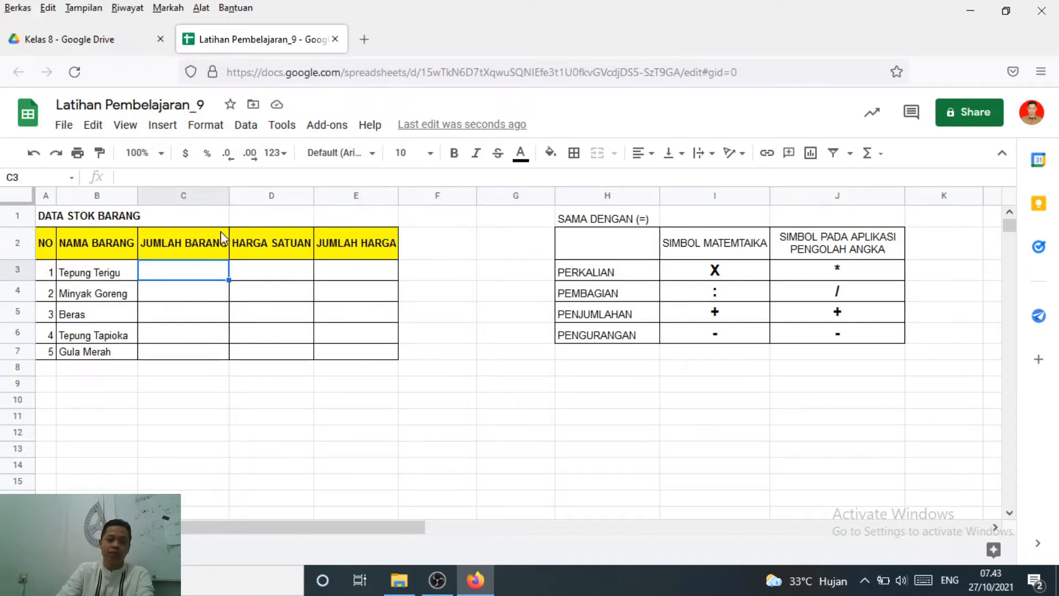
Wrap the JUMLAH BARANG heading in C2 onto two lines and narrow column C to fit it
left_click(188, 253)
left_click(704, 153)
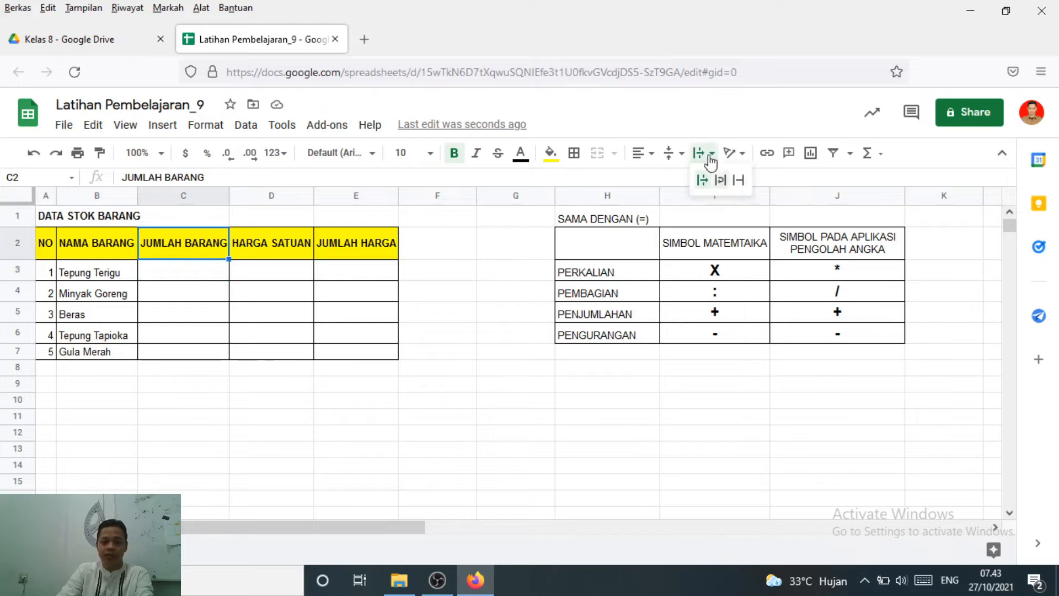
left_click(720, 182)
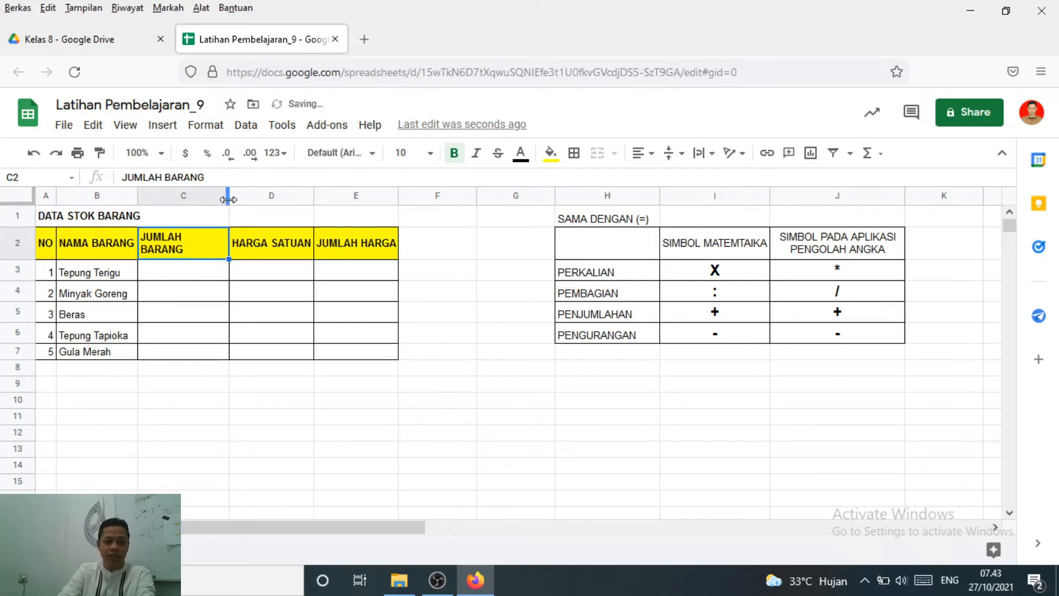
left_click_drag(228, 198, 196, 203)
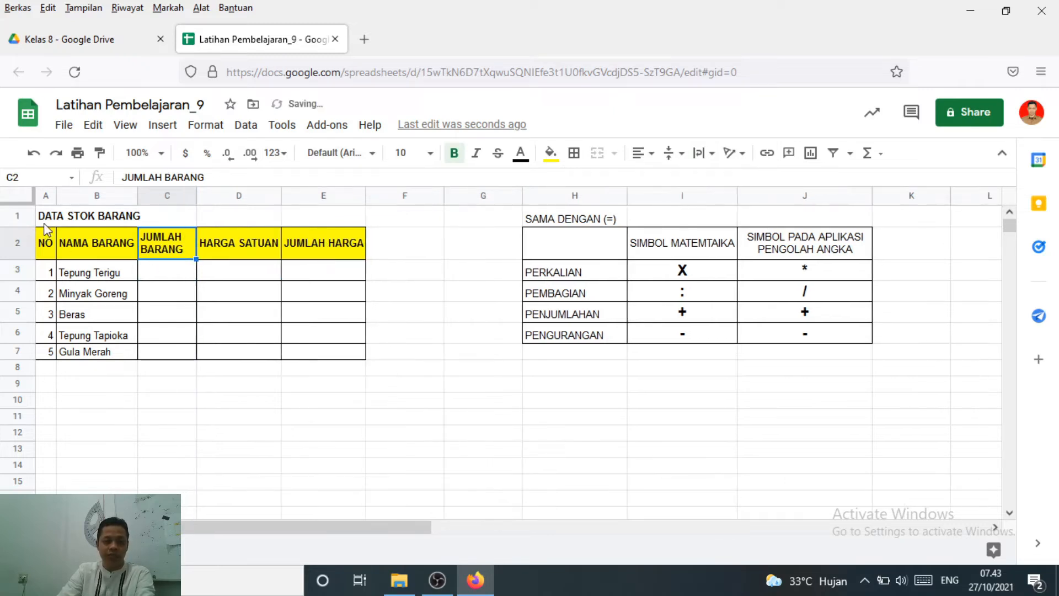
Enter the JUMLAH BARANG quantities 10, 20, 15, 45 and 75 in cells C3 to C7
left_click(164, 276)
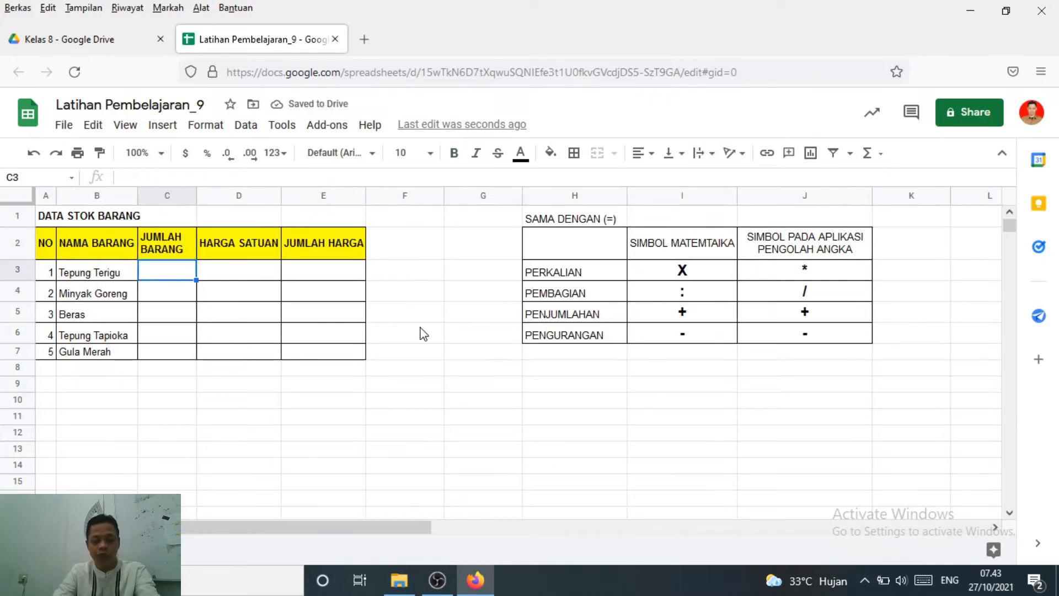
type("10")
key("Return")
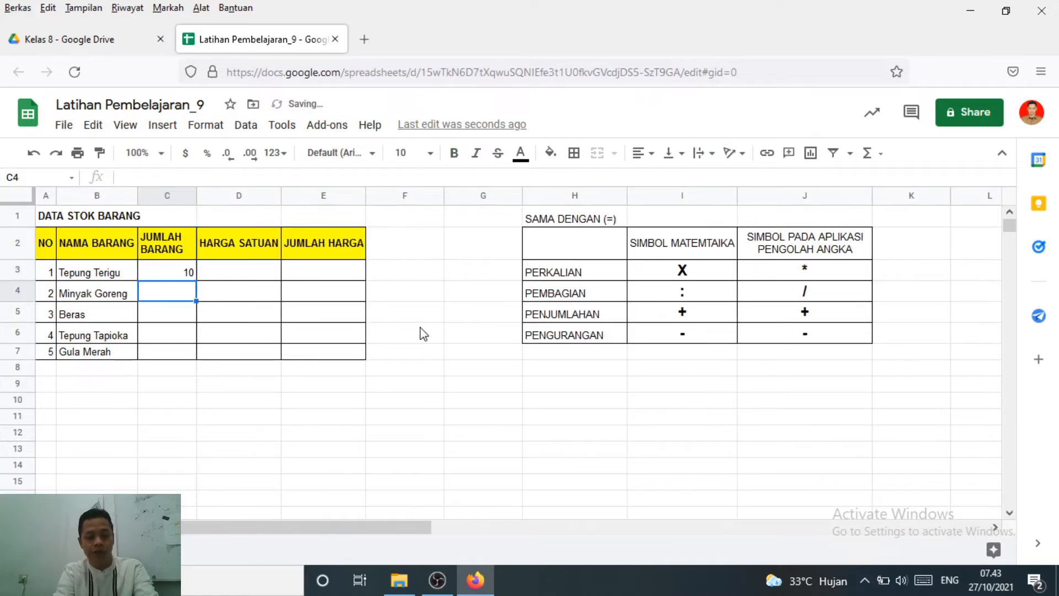
type("20")
key("Return")
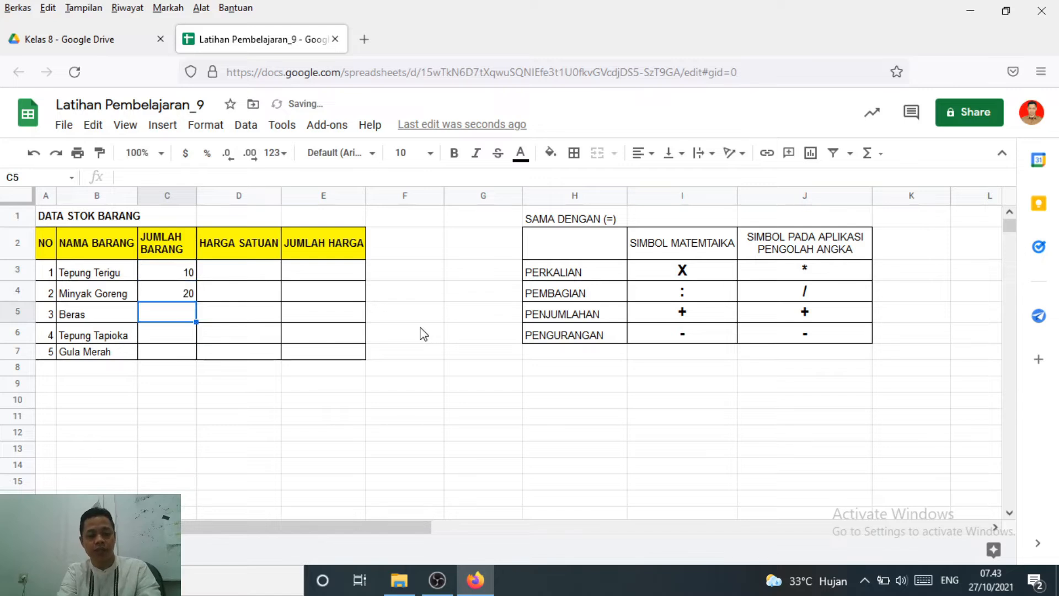
type("15")
key("Return")
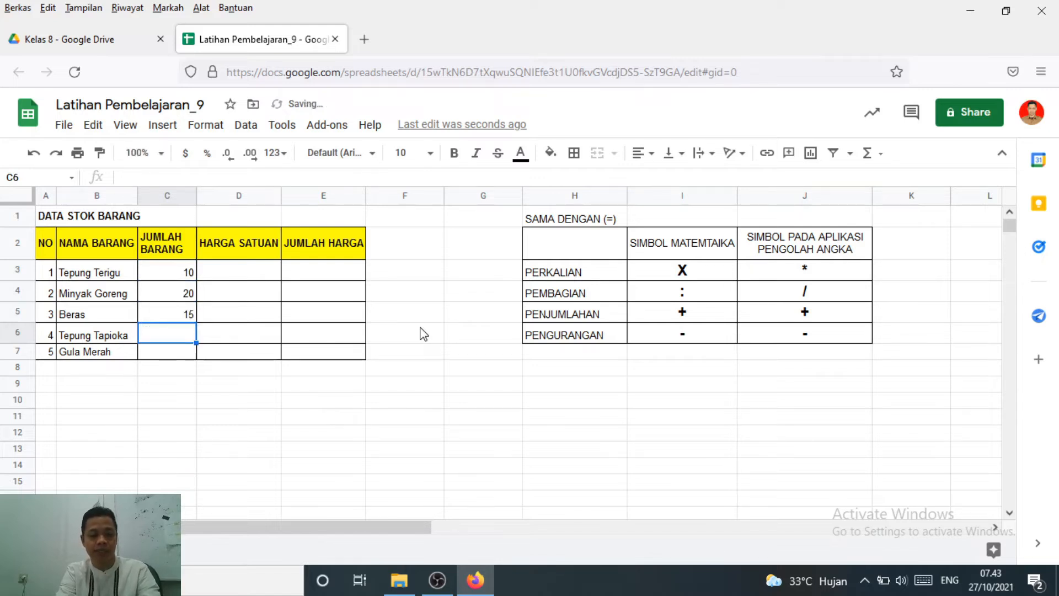
type("45")
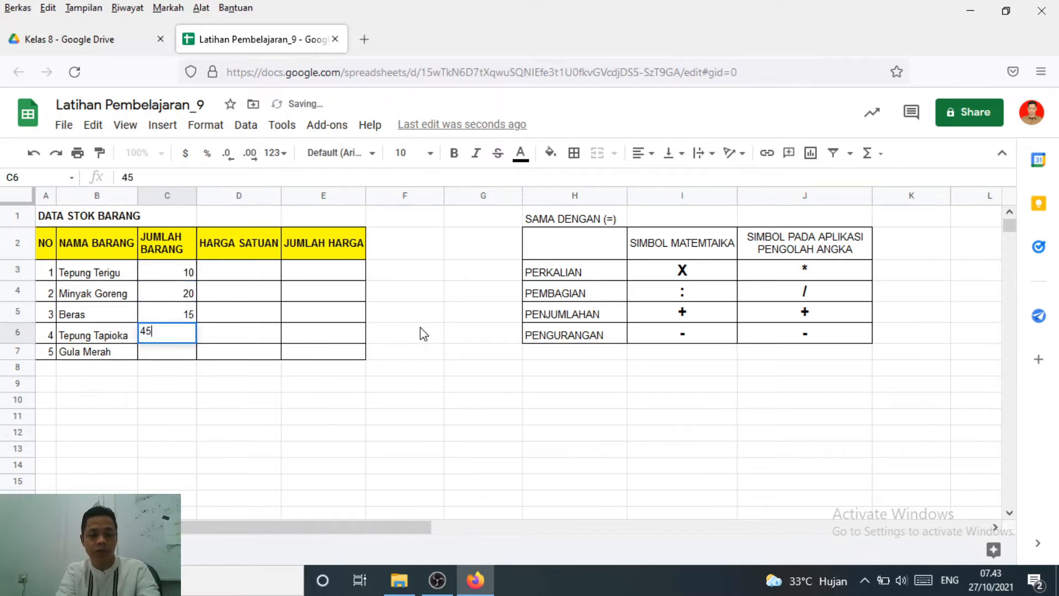
key("Return")
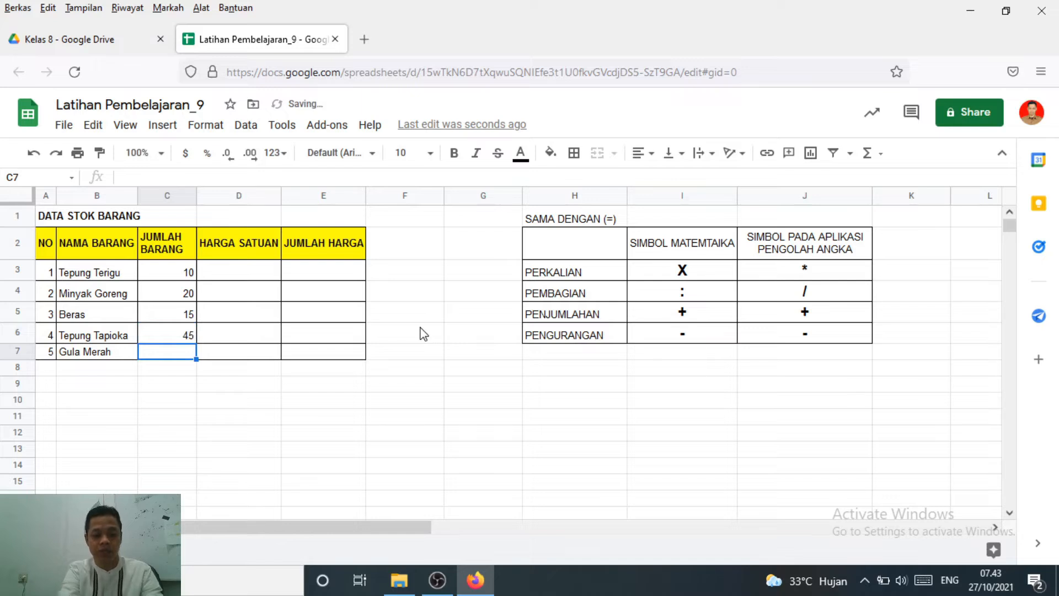
type("75")
key("Return")
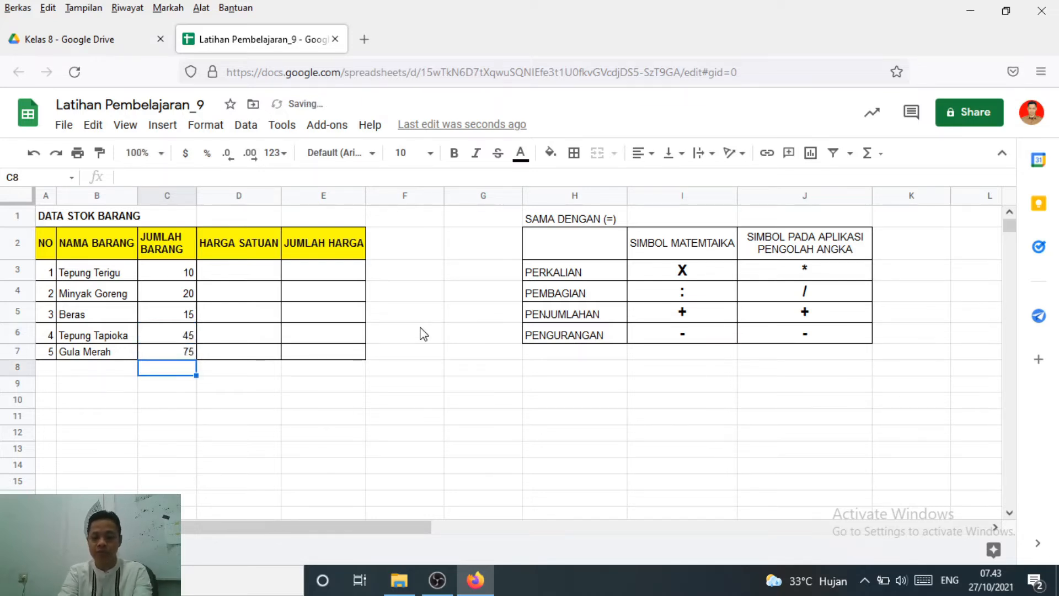
key("Up")
key("Up")
key("Up")
key("Up")
key("Up")
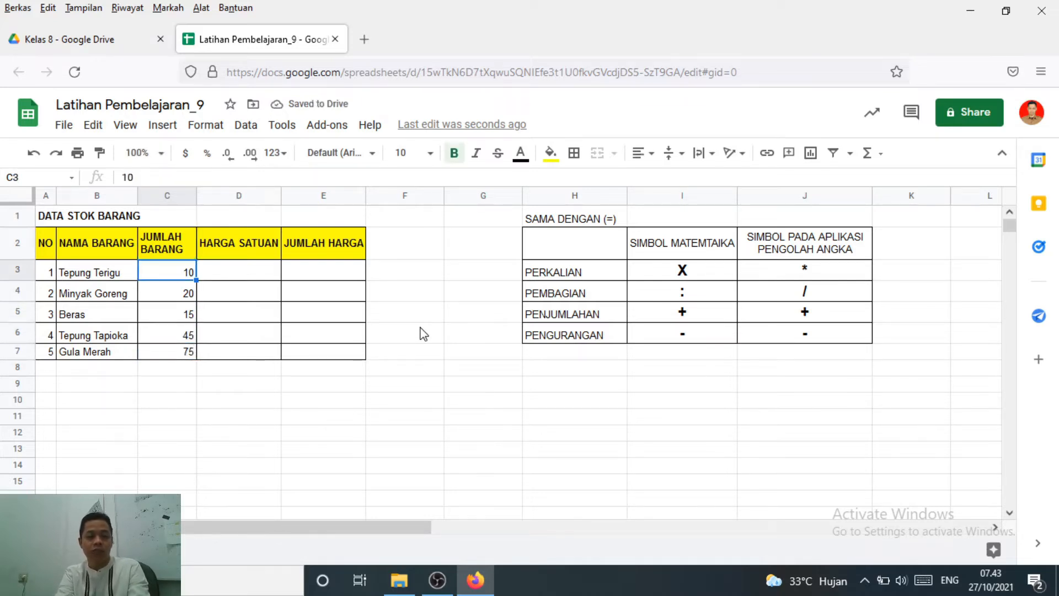
Review the JUMLAH BARANG quantities in cells C3 to C6
key("Down")
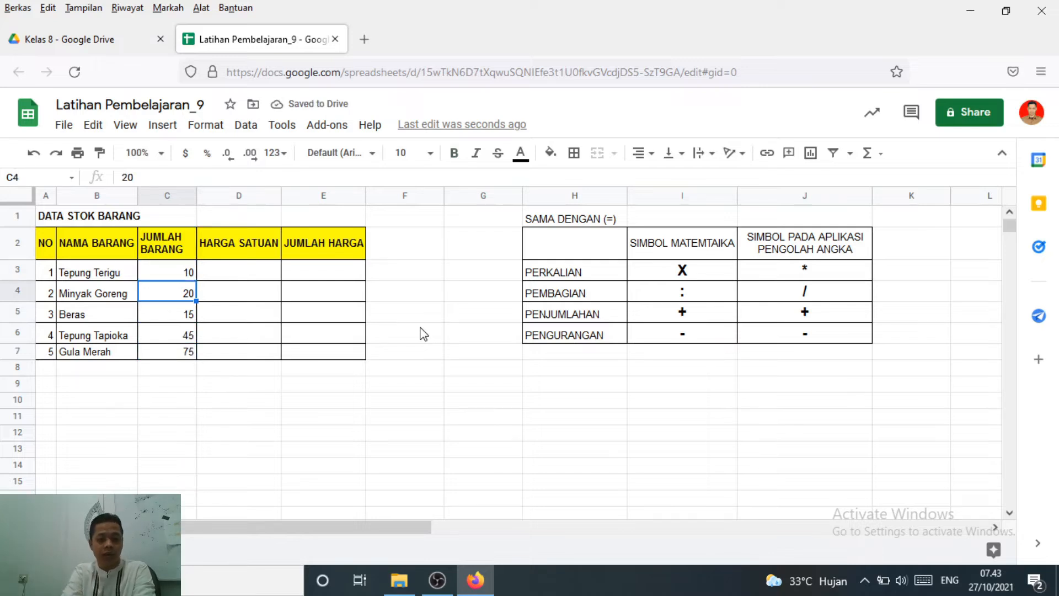
key("Down")
key("Down")
key("Down")
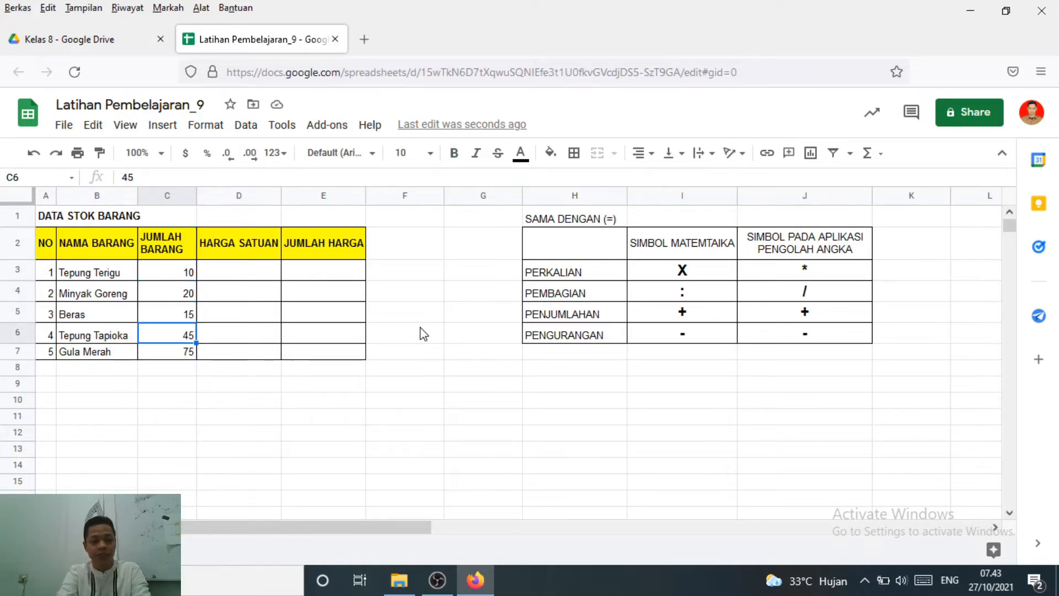
key("Up")
key("Up")
key("Up")
key("Up")
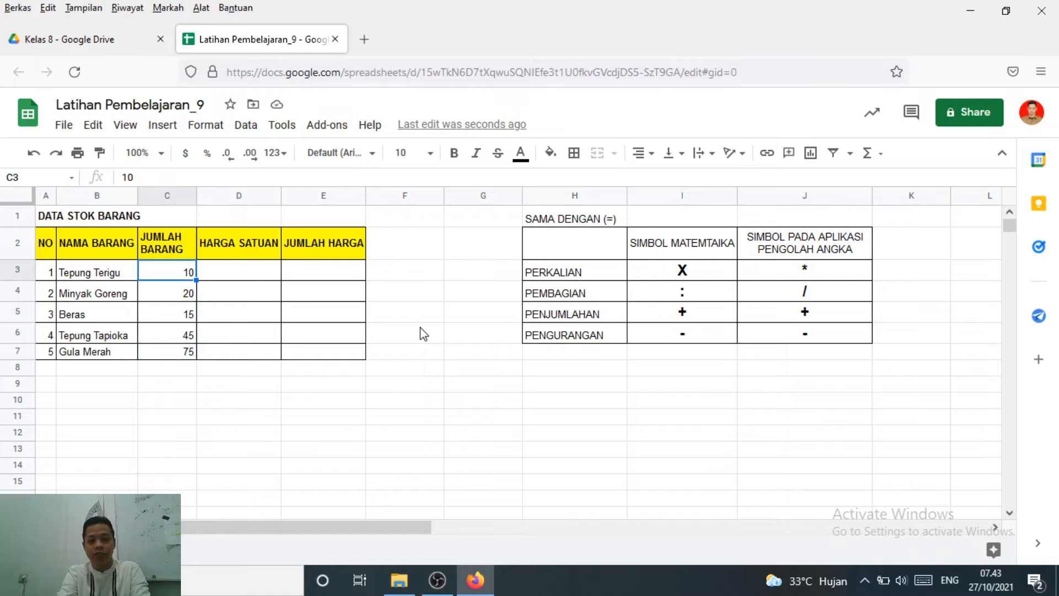
Enter the HARGA SATUAN prices 3500, 23000, 250000, 17000 and 2500 in cells D3 to D7
key("Right")
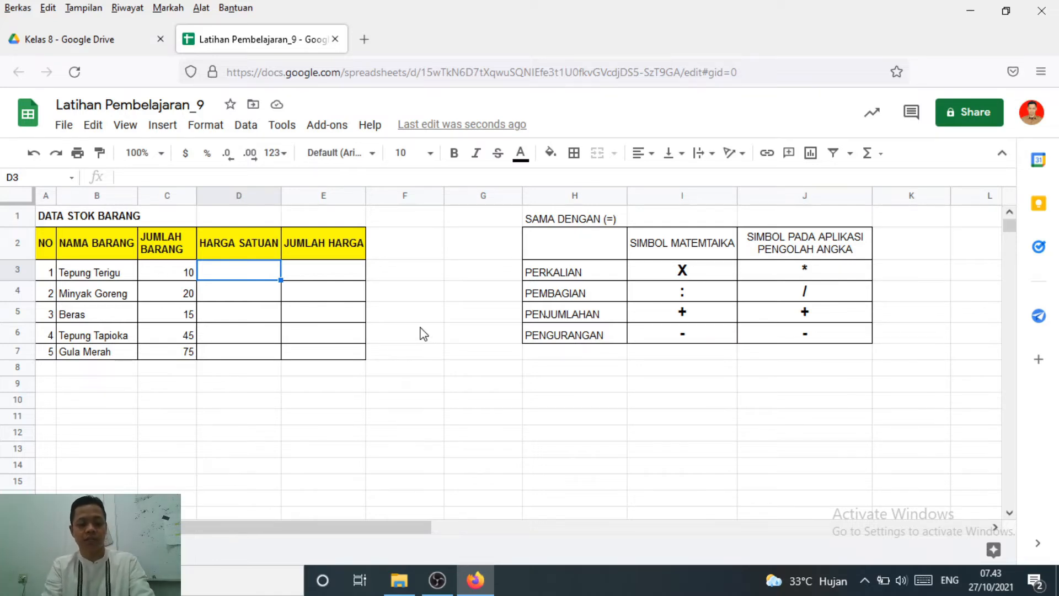
type("3500")
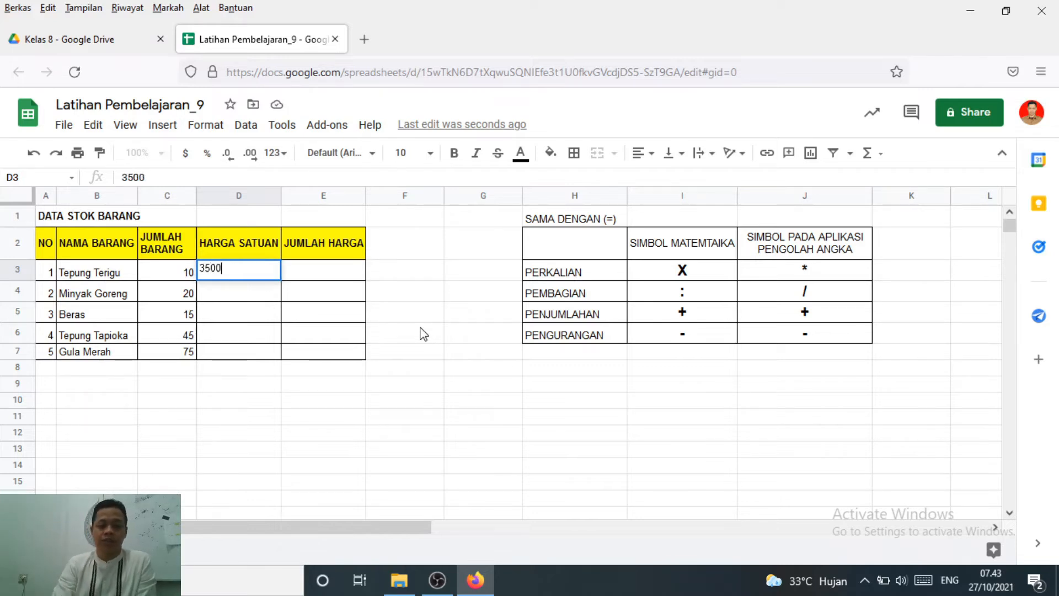
key("Return")
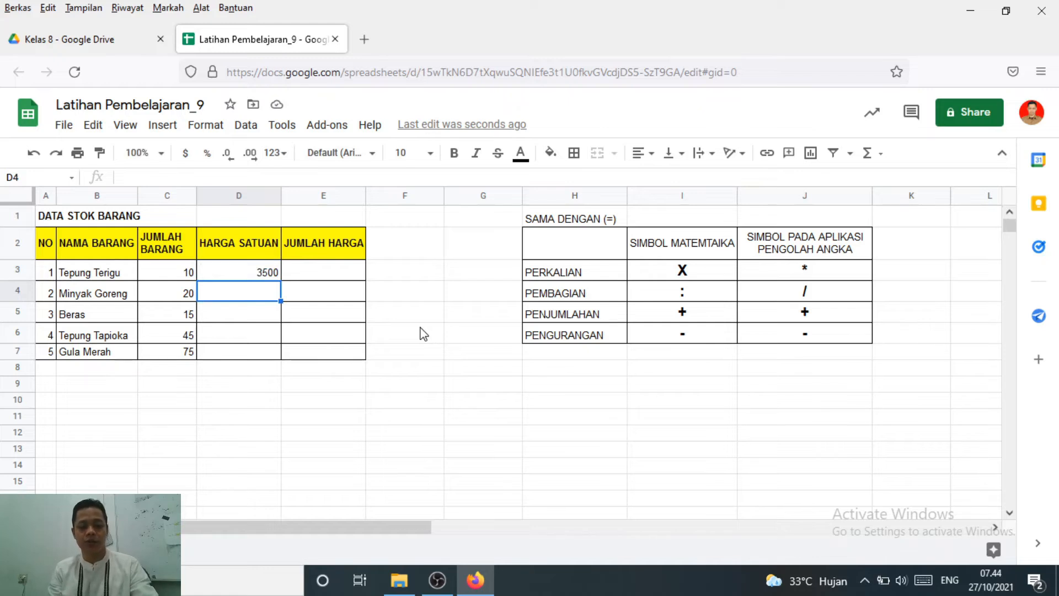
type("23000")
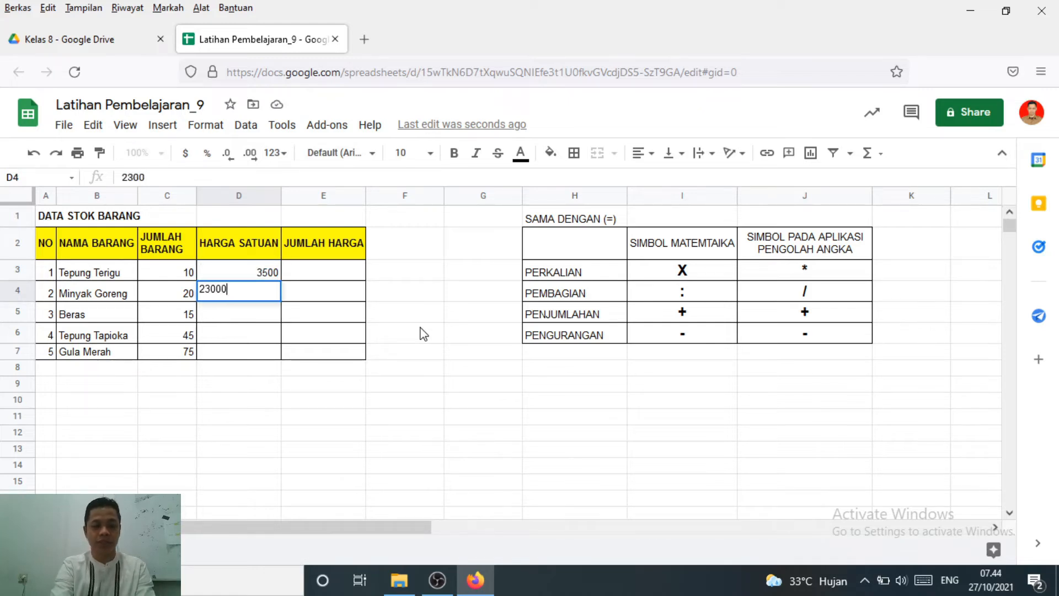
key("Return")
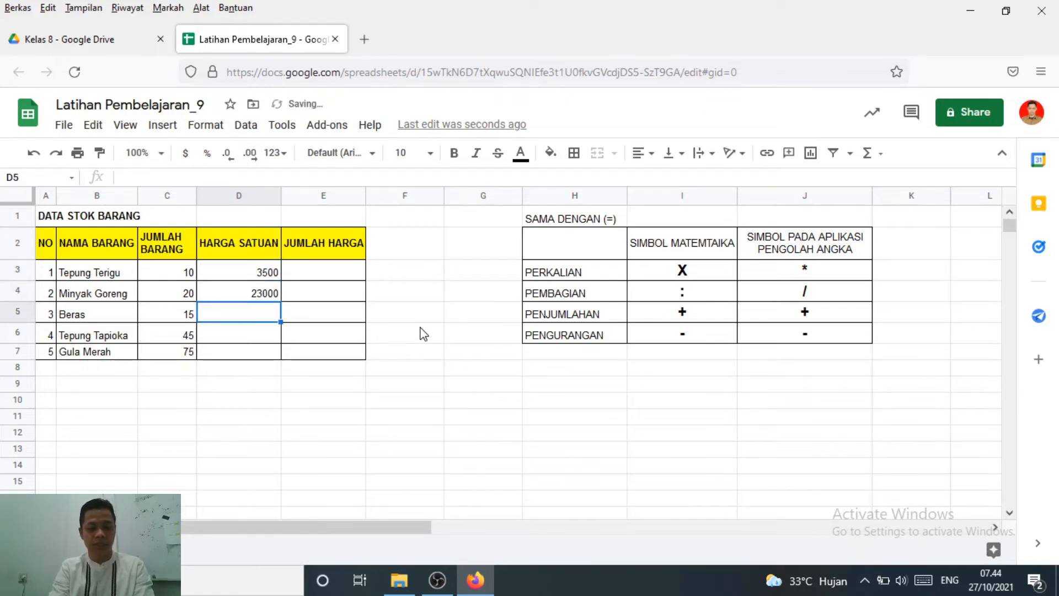
type("250")
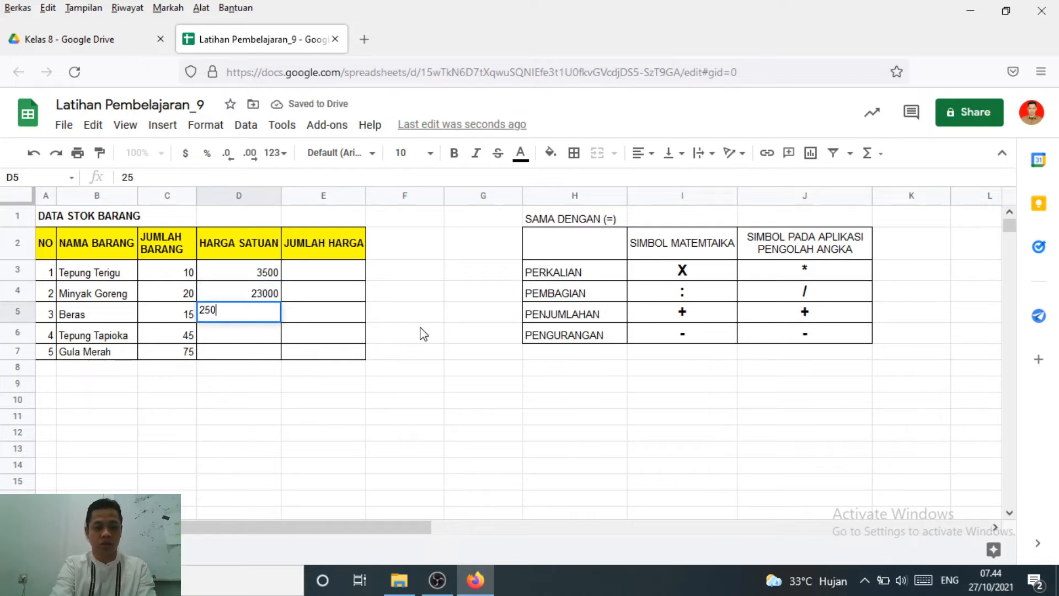
type("000")
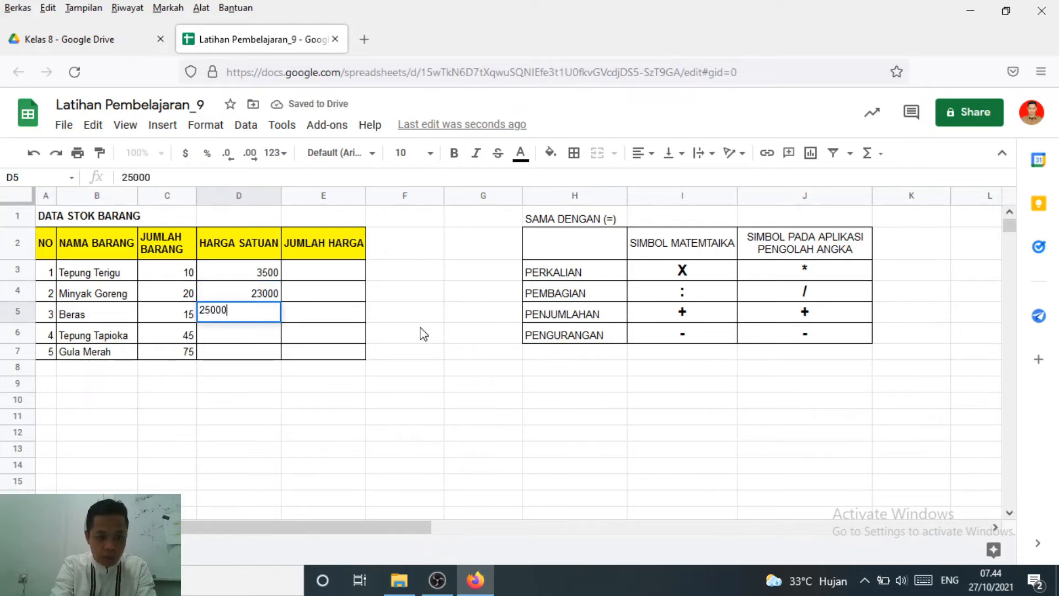
key("Return")
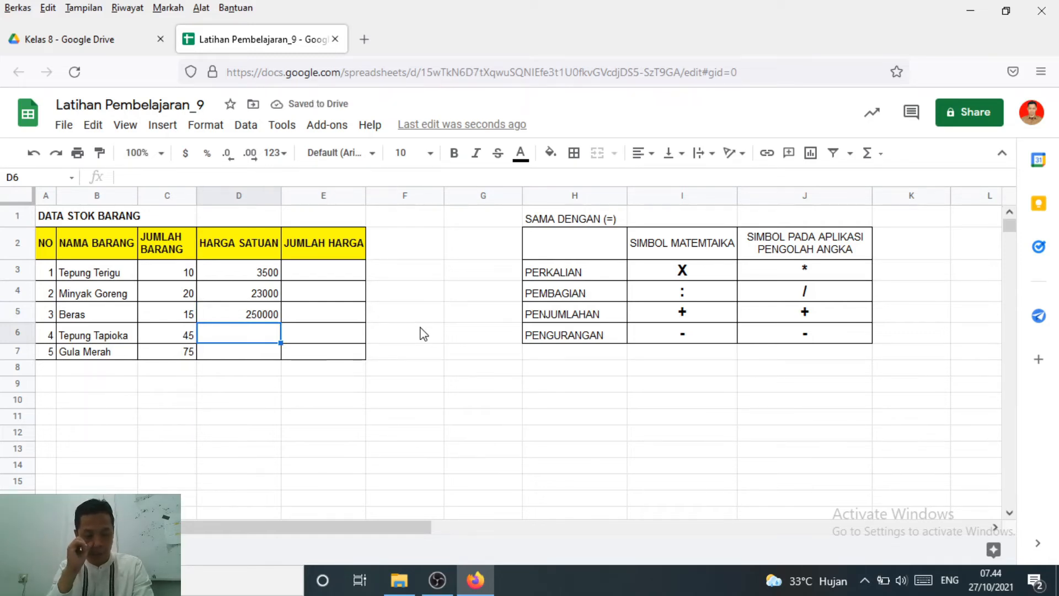
type("1")
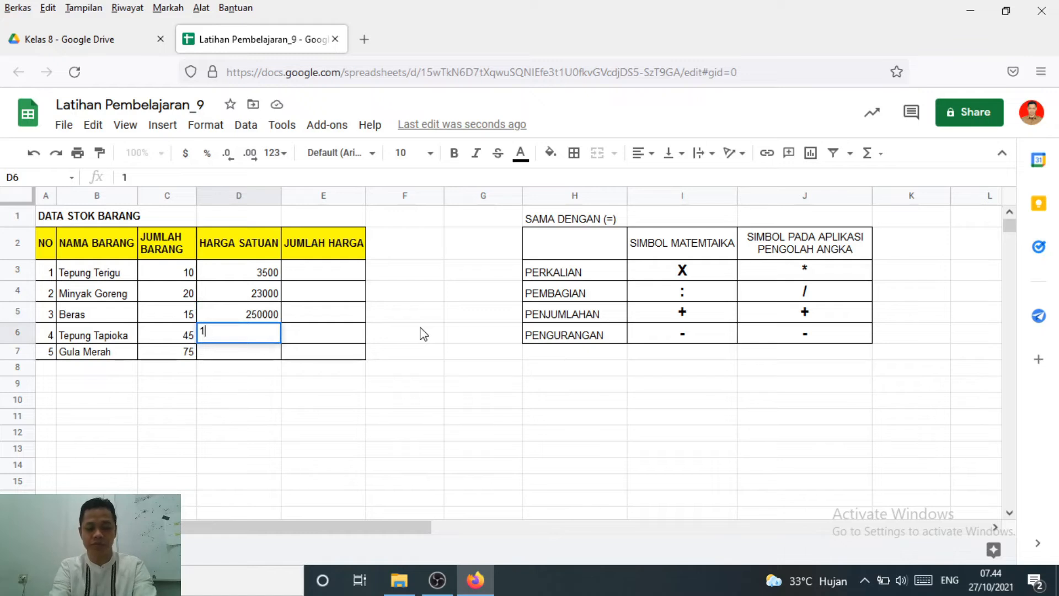
type("7000")
key("Return")
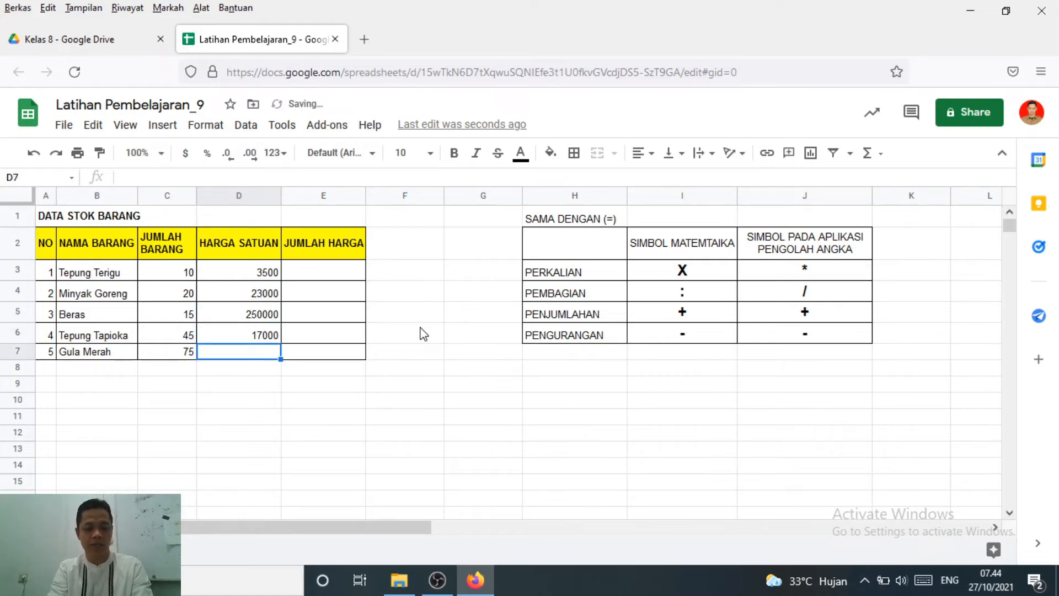
type("2500")
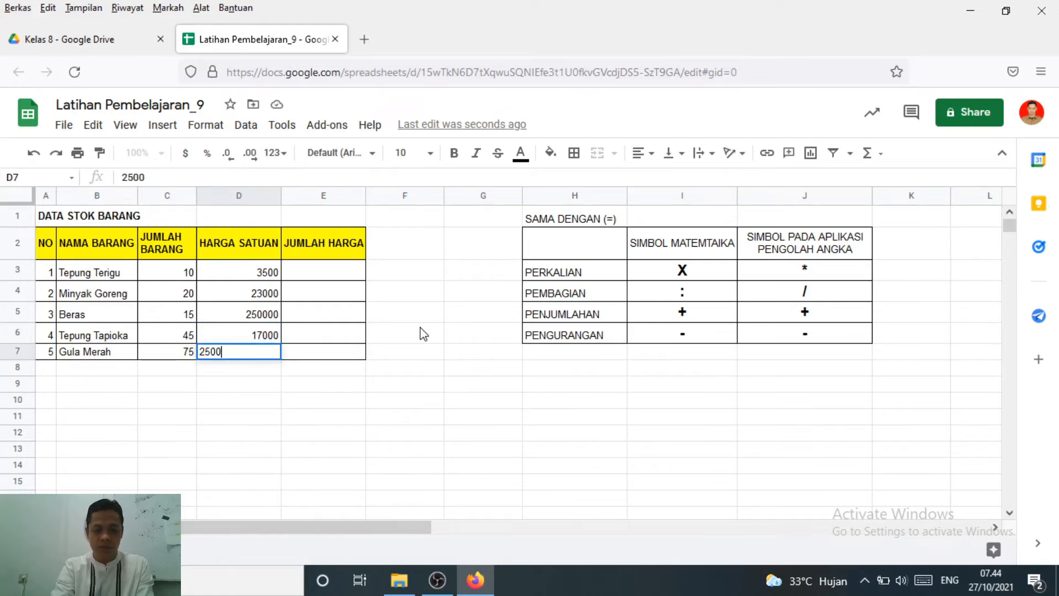
key("Return")
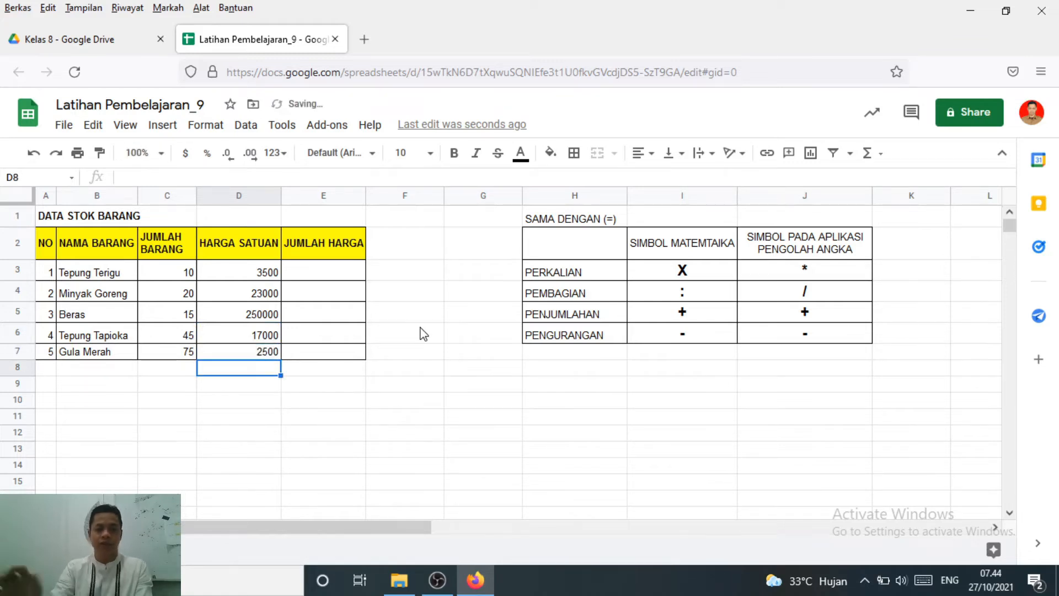
Widen the JUMLAH HARGA column E slightly
left_click(161, 276)
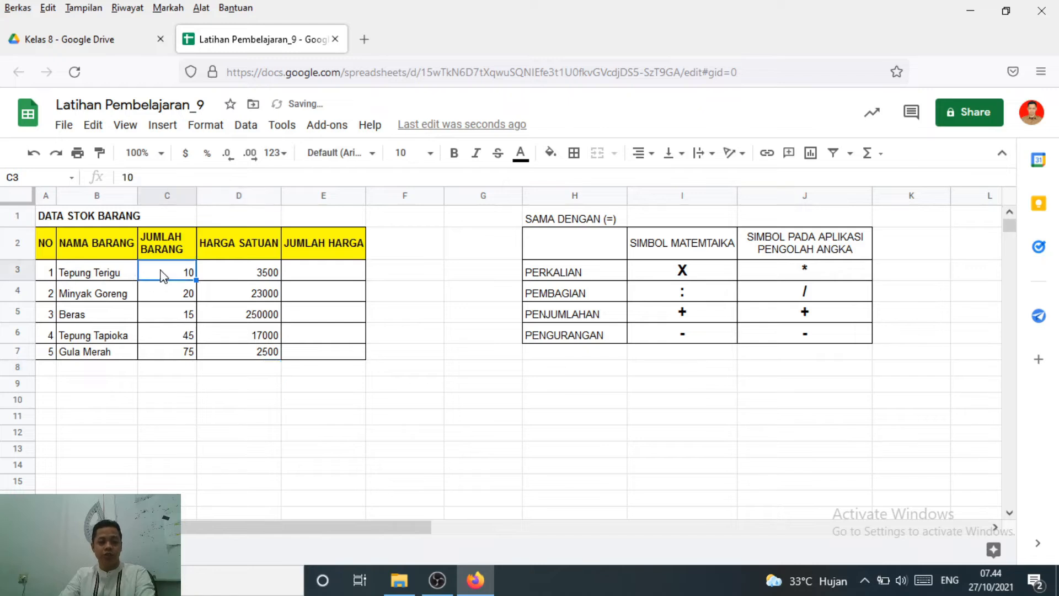
left_click(250, 272)
left_click(236, 334)
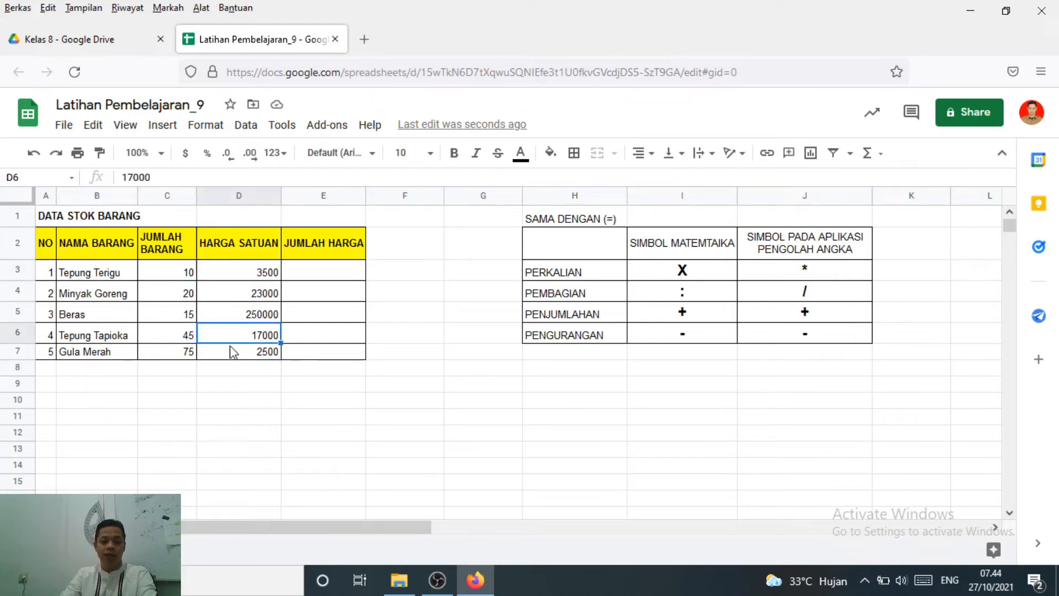
left_click(338, 279)
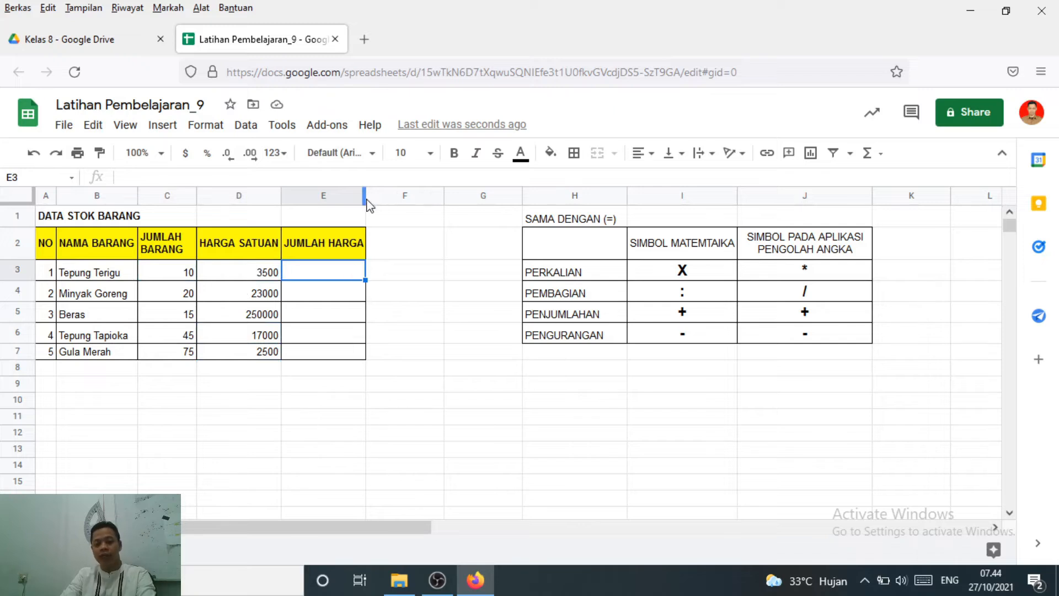
left_click_drag(365, 199, 373, 199)
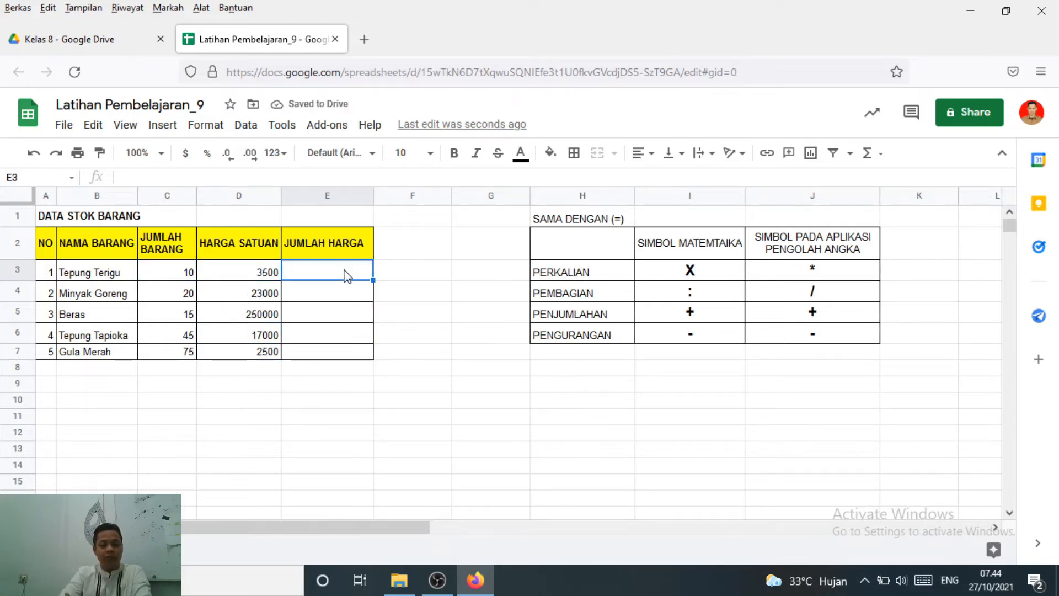
Examine the JUMLAH BARANG and HARGA SATUAN columns against the empty JUMLAH HARGA cells E3 to E7
left_click(188, 252)
left_click(263, 246)
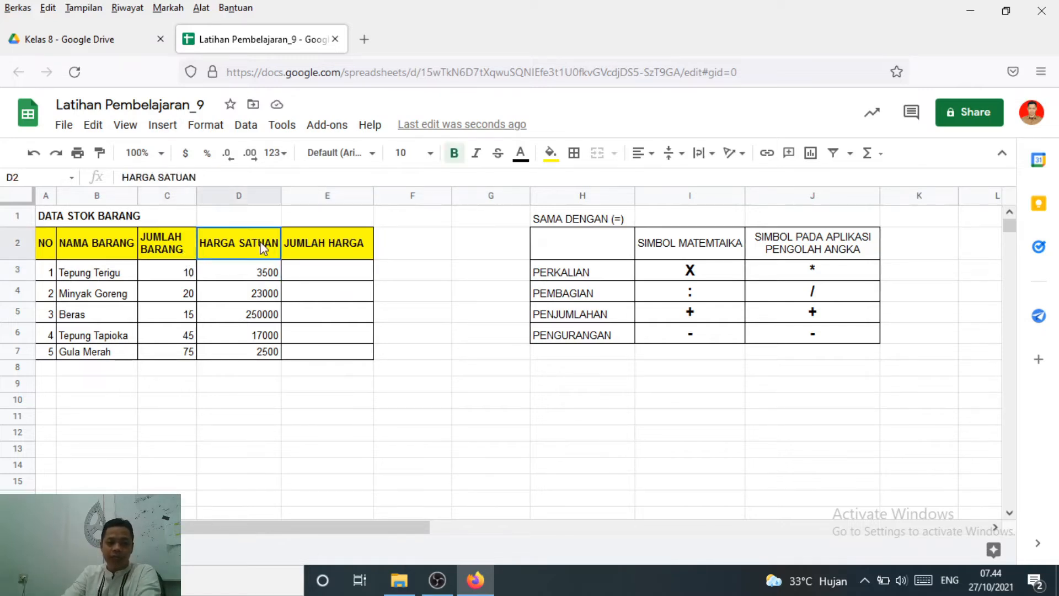
left_click(321, 276)
left_click(232, 277)
left_click(337, 276)
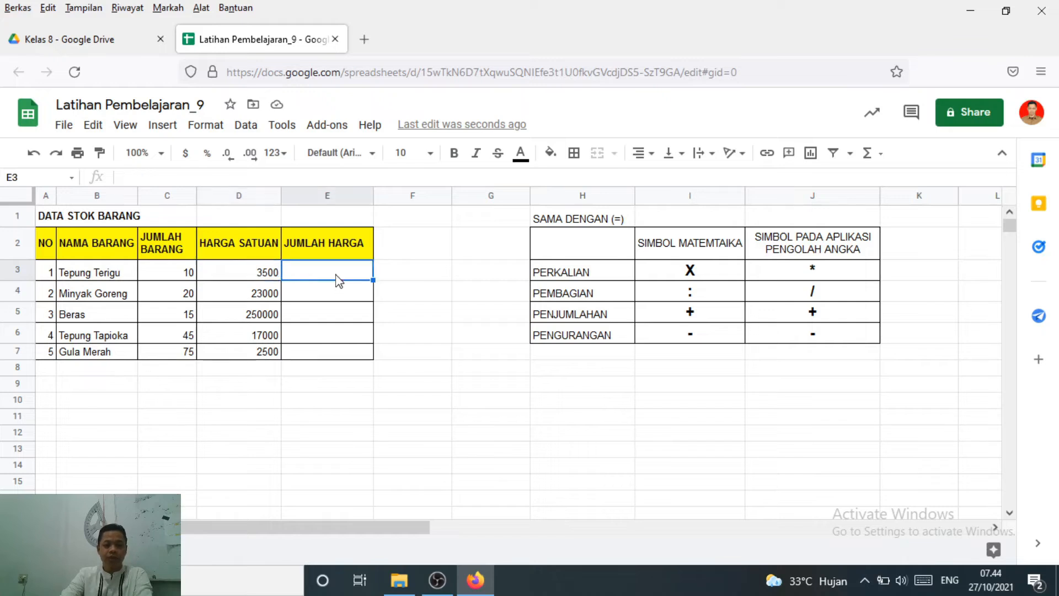
left_click(225, 272)
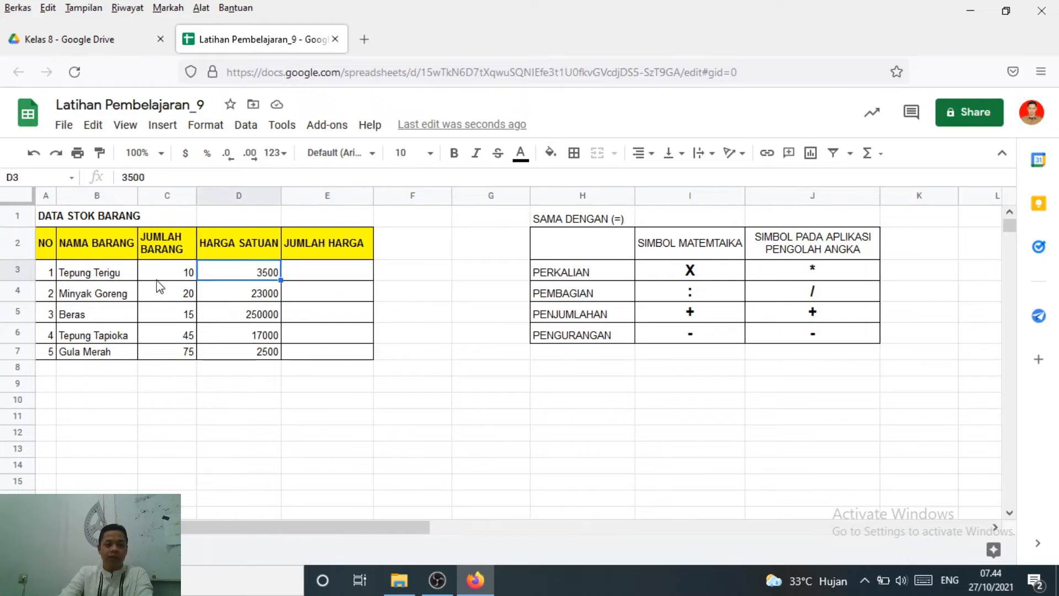
left_click(360, 277)
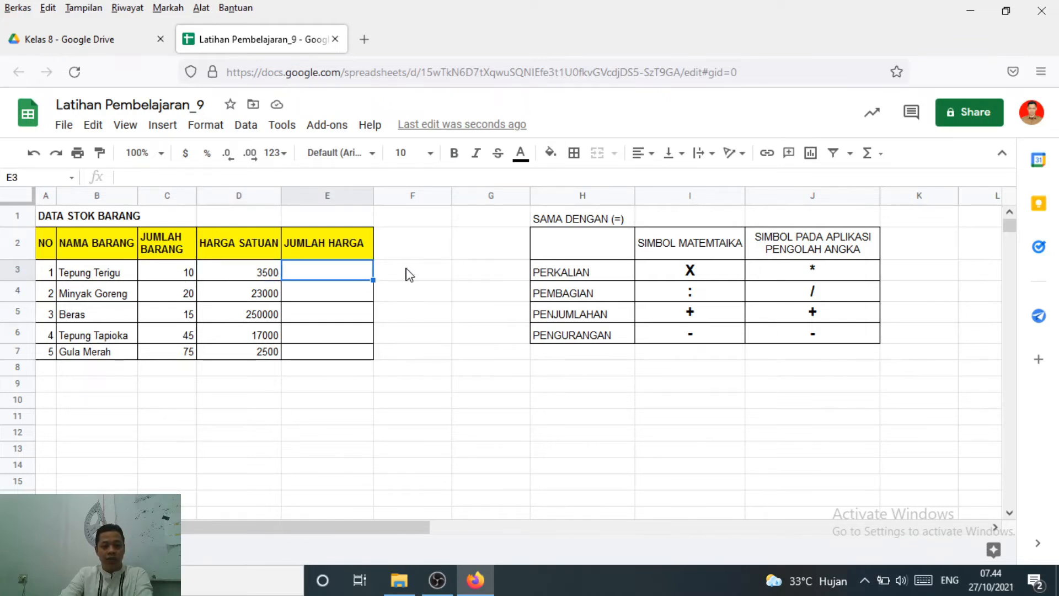
left_click(346, 292)
left_click(322, 354)
left_click(360, 270)
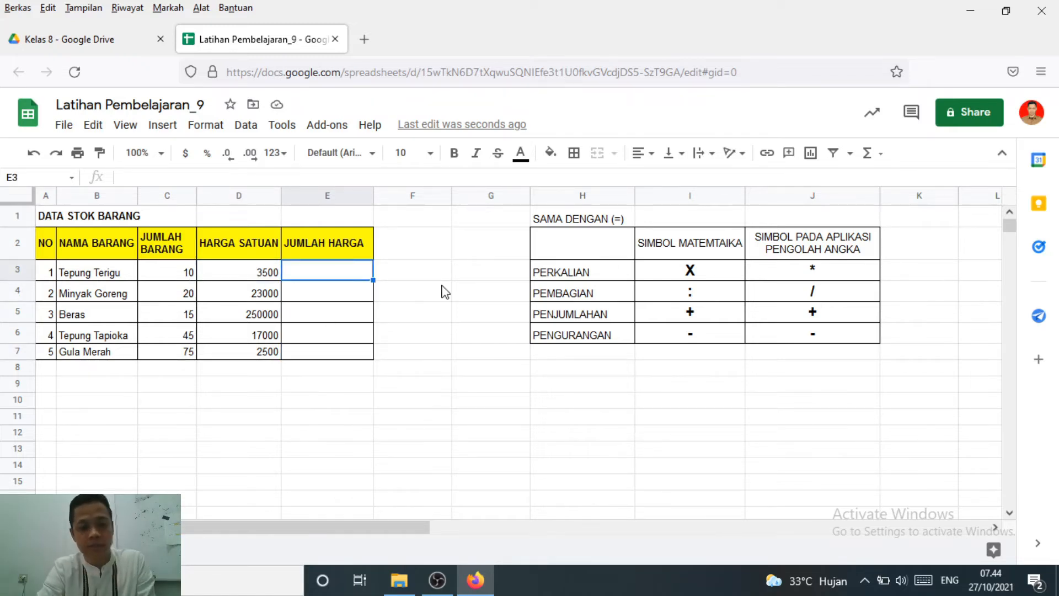
Check the SAMA DENGAN note in H1 and enter the formula =10*3500 for Tepung Terigu in E3
left_click(546, 223)
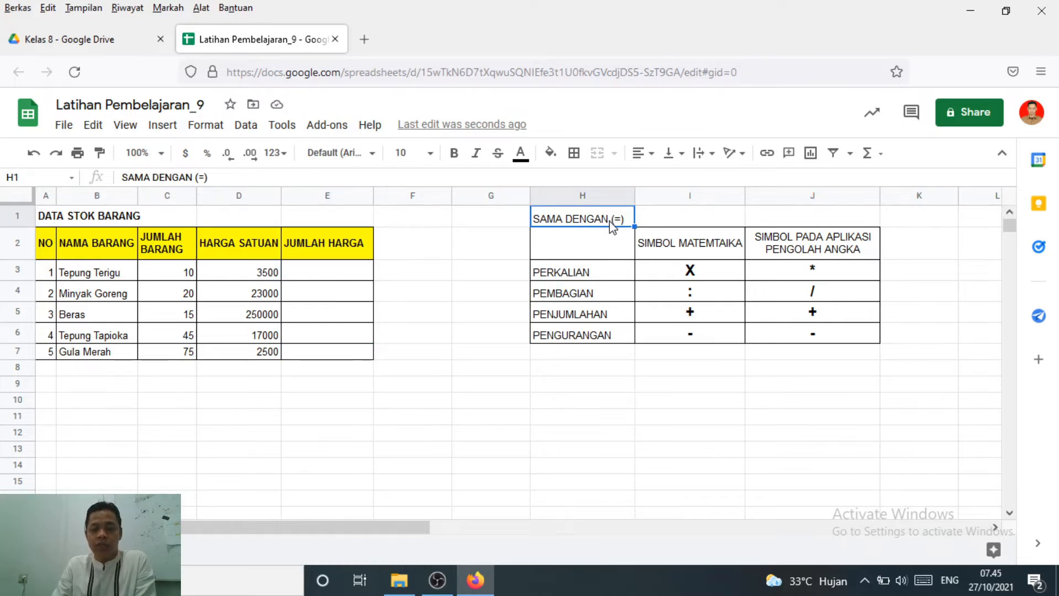
left_click(336, 276)
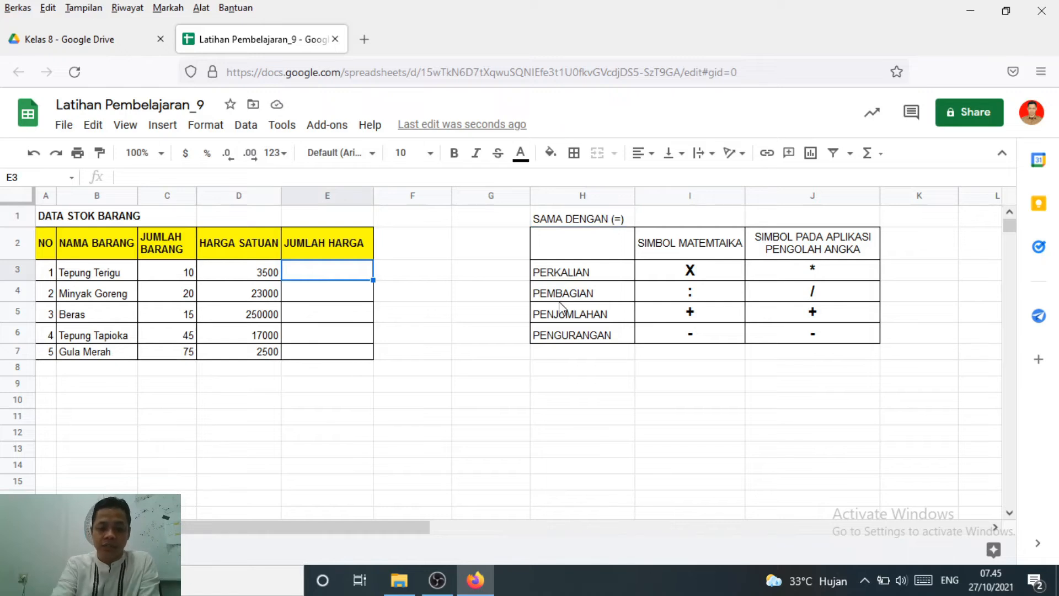
type("=")
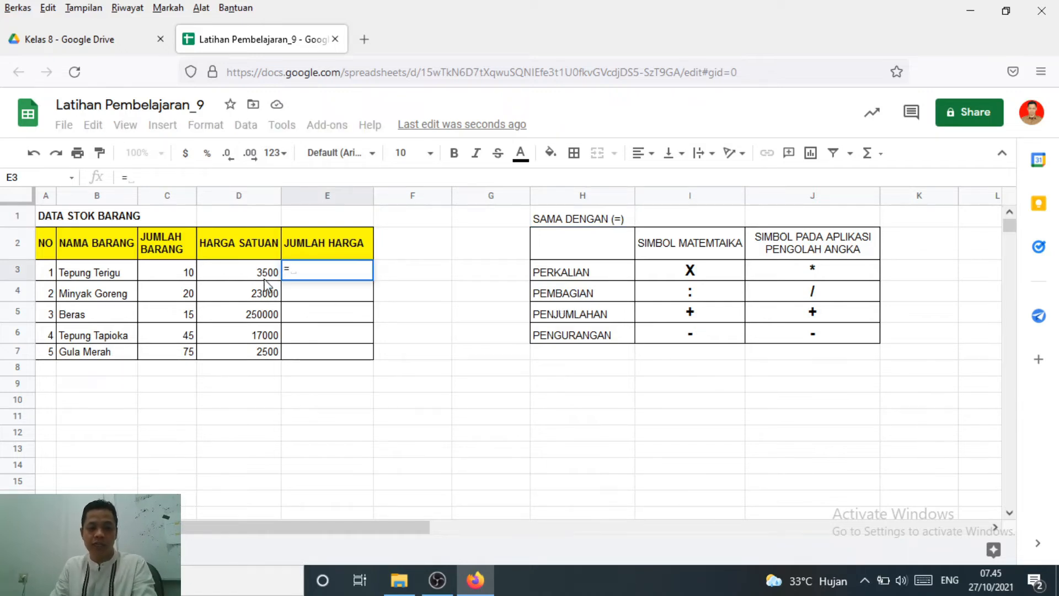
type("10")
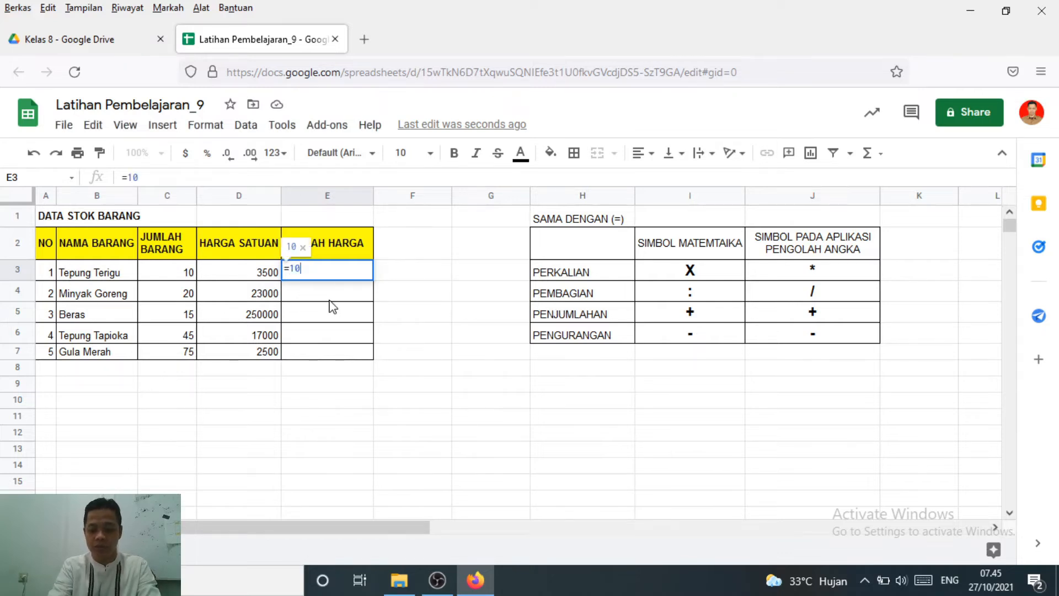
type("*")
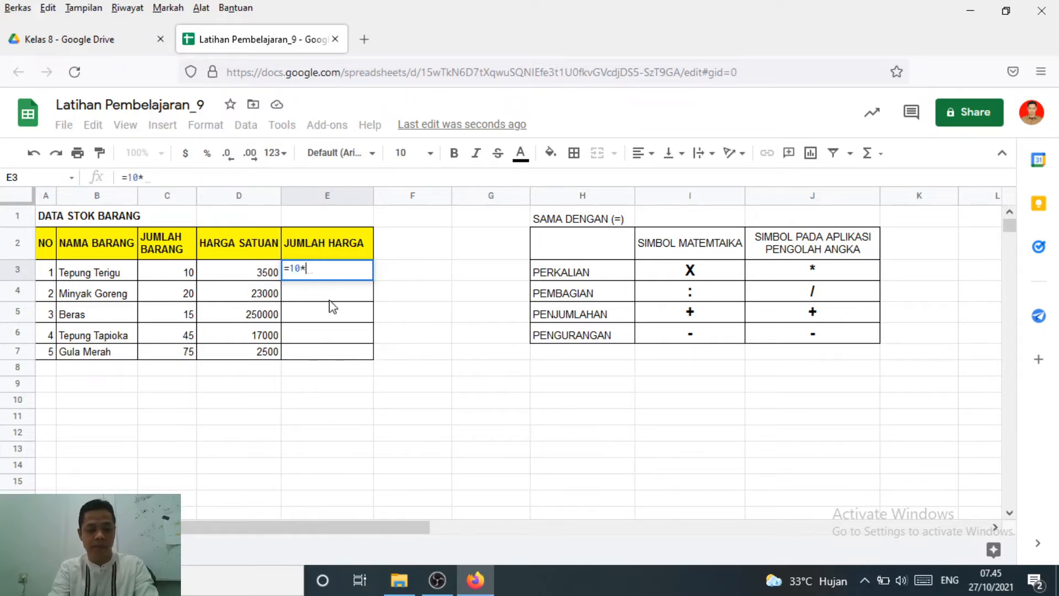
type("3500")
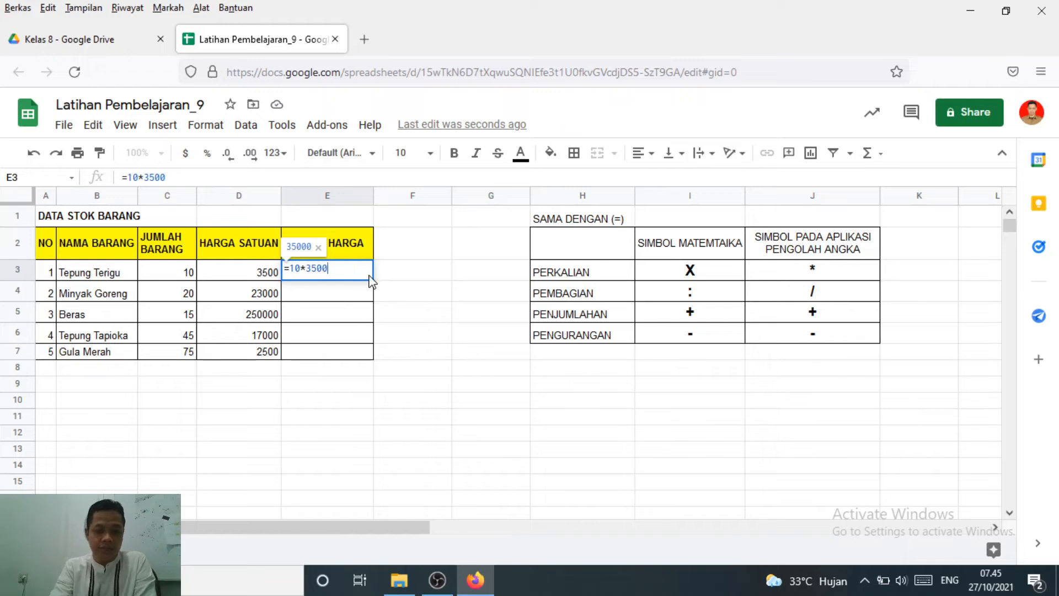
key("Return")
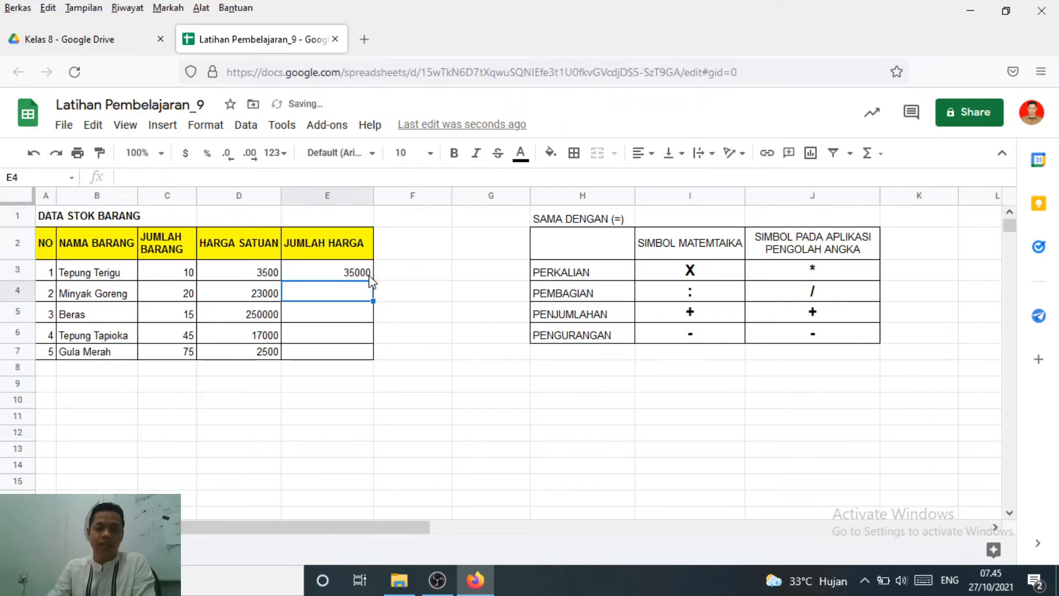
Enlarge the browser page to 150% and examine the JUMLAH HARGA formula in E3
left_click(347, 277)
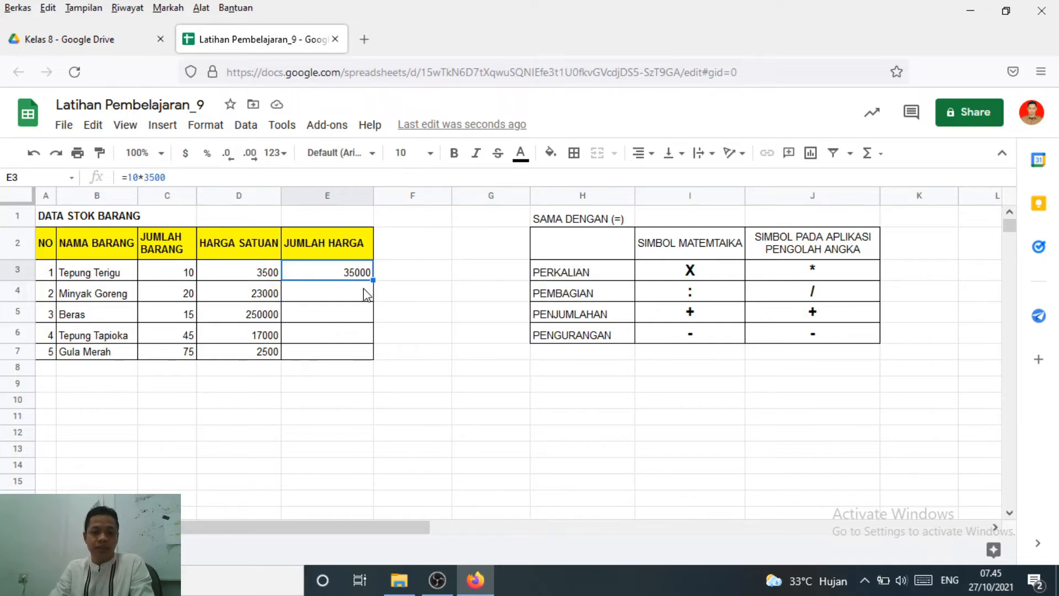
key("ctrl+plus")
key("ctrl+plus")
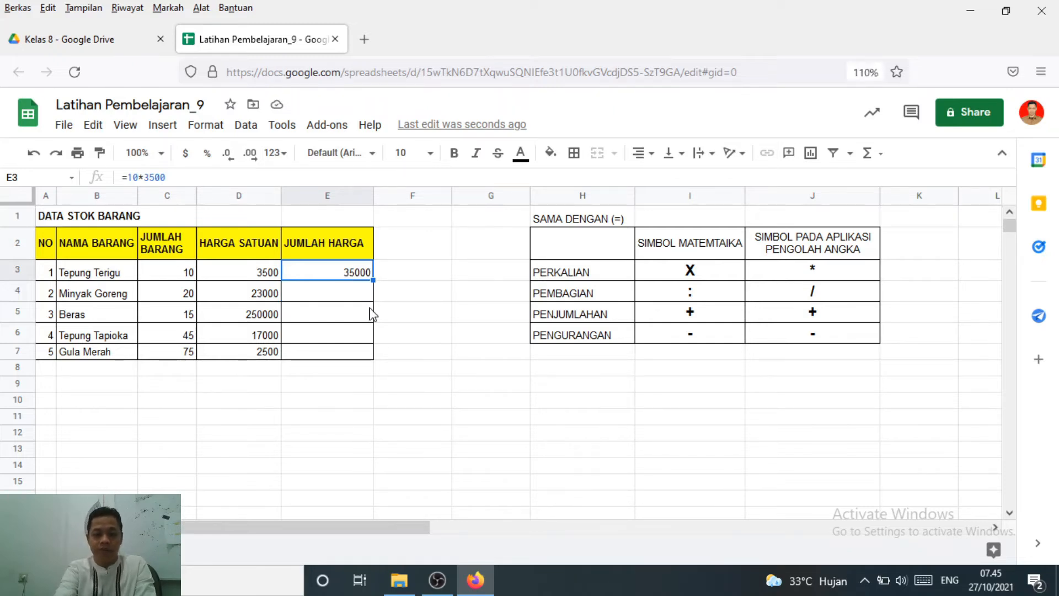
key("ctrl+plus")
key("ctrl+plus")
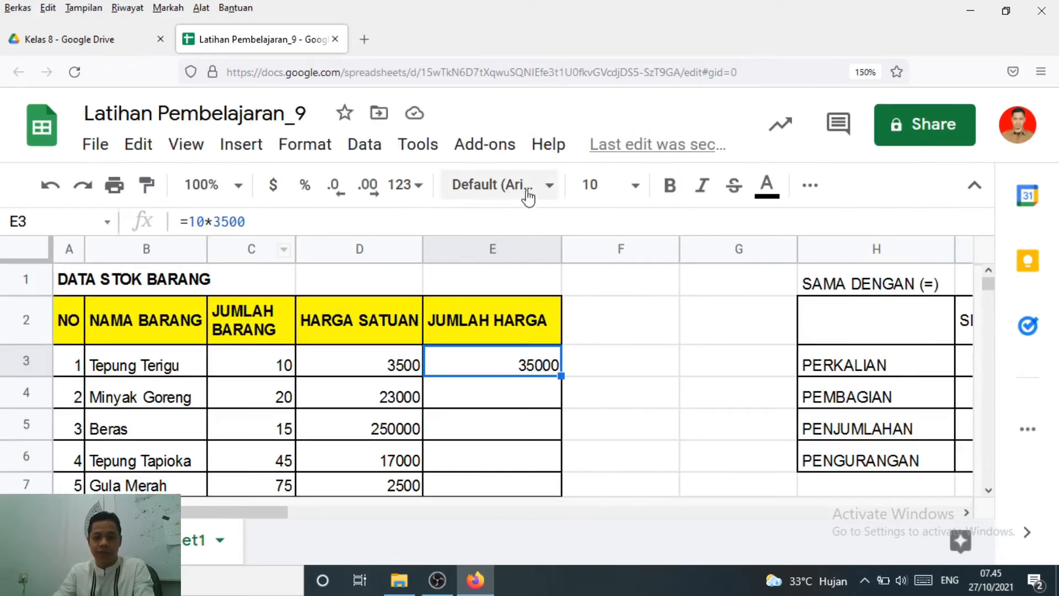
scroll(476, 360, "down", 3)
scroll(475, 359, "up", 3)
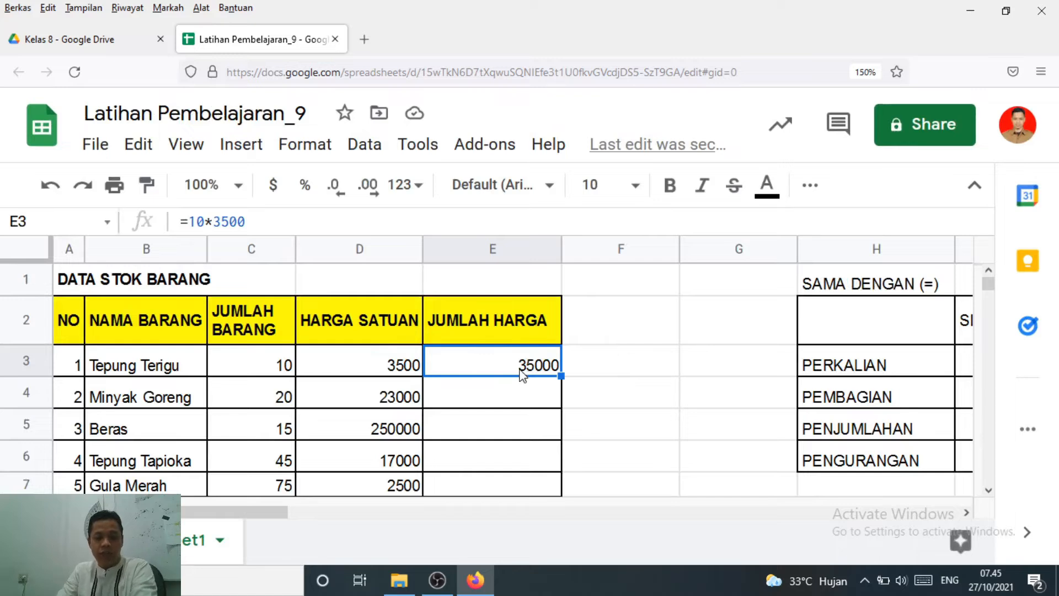
Check the multiplication formula in E3 and try filling it down through E7
double_click(503, 366)
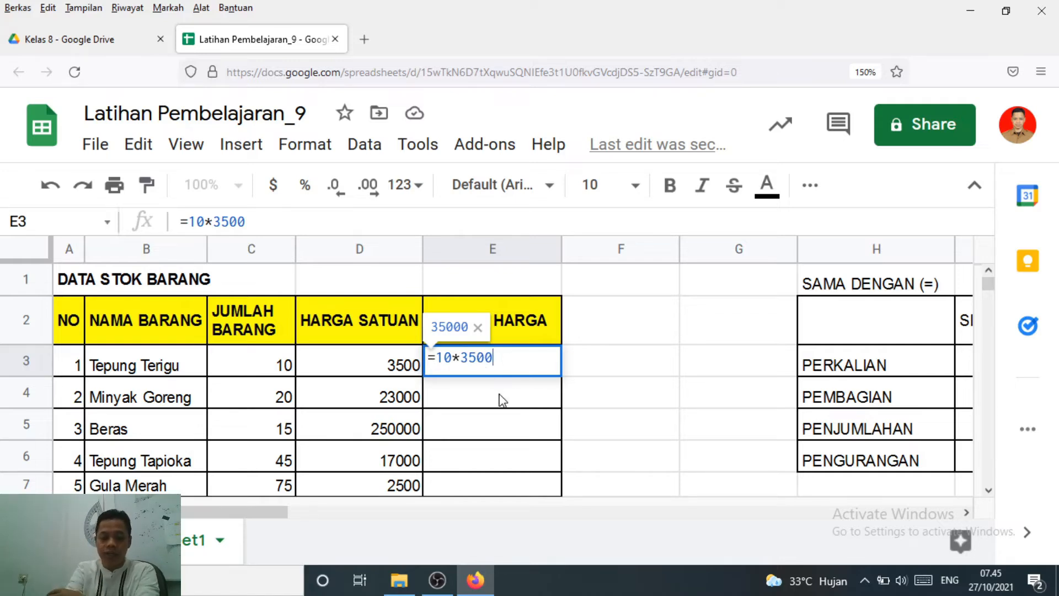
key("Return")
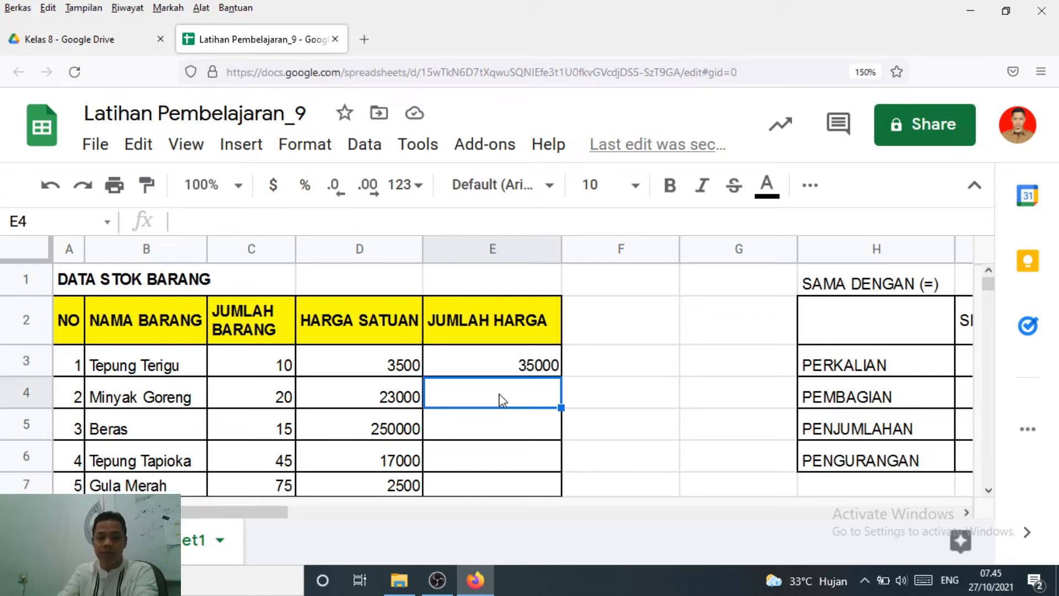
left_click(501, 365)
left_click_drag(561, 375, 531, 490)
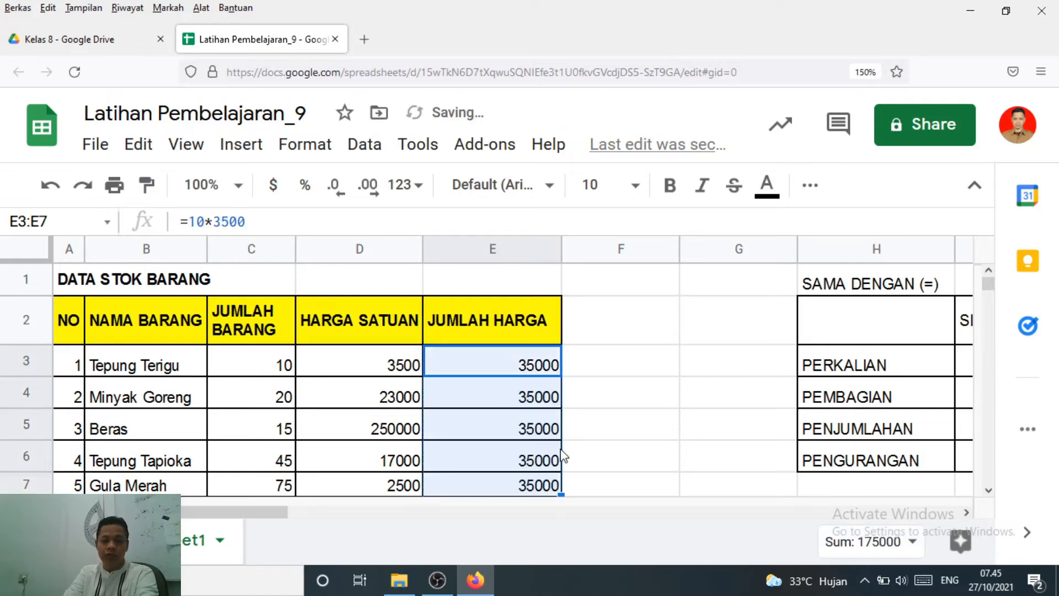
Clear the copied JUMLAH HARGA formulas from cells E4 to E7
left_click(525, 366)
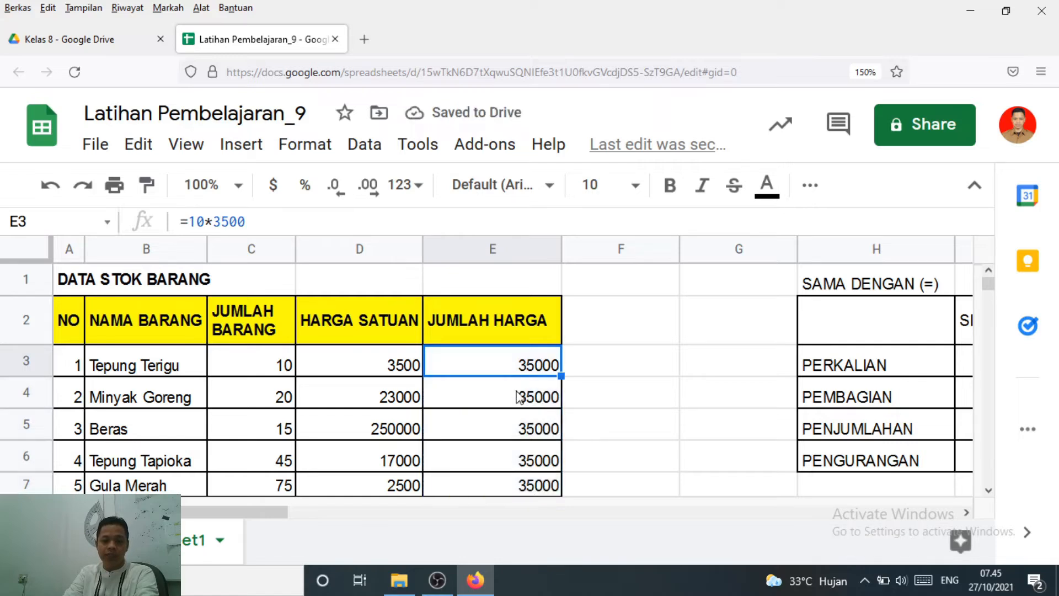
left_click(518, 399)
left_click(528, 485, "shift")
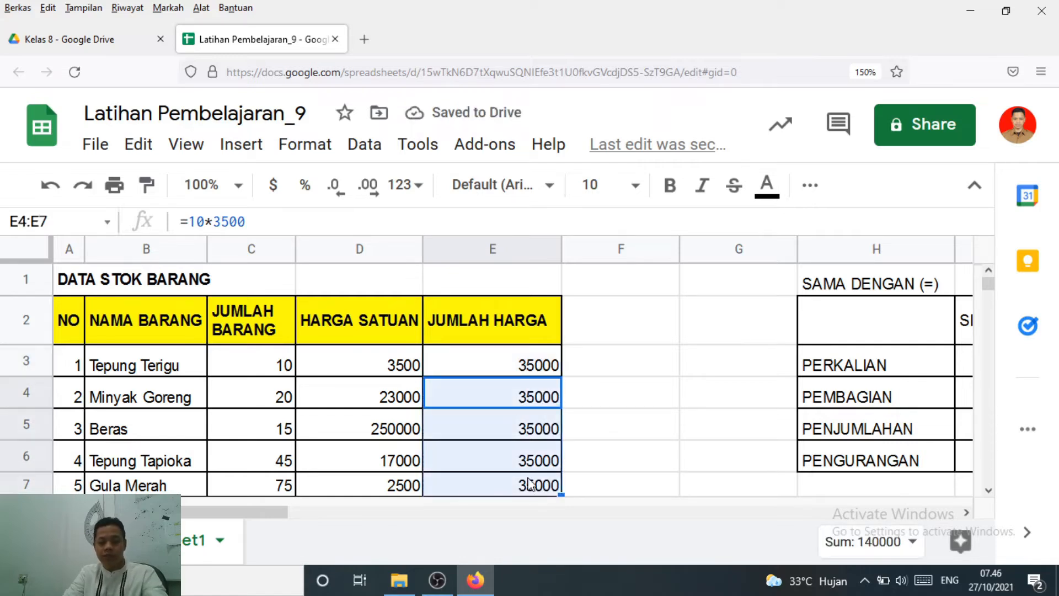
key("Delete")
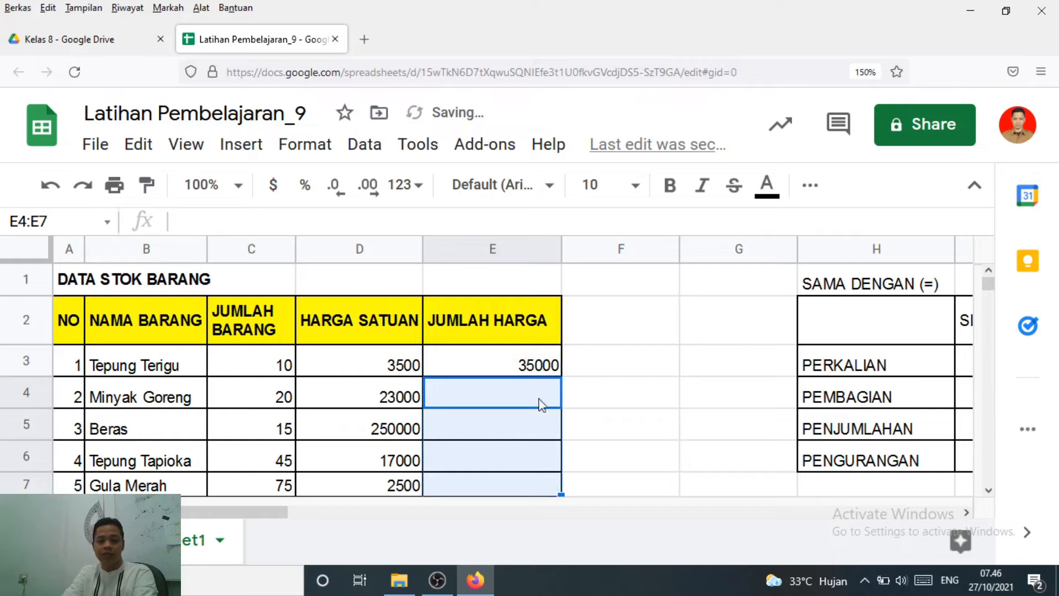
Enter the formula =20*23000 for Minyak Goreng in E4
left_click(495, 400)
left_click(501, 428)
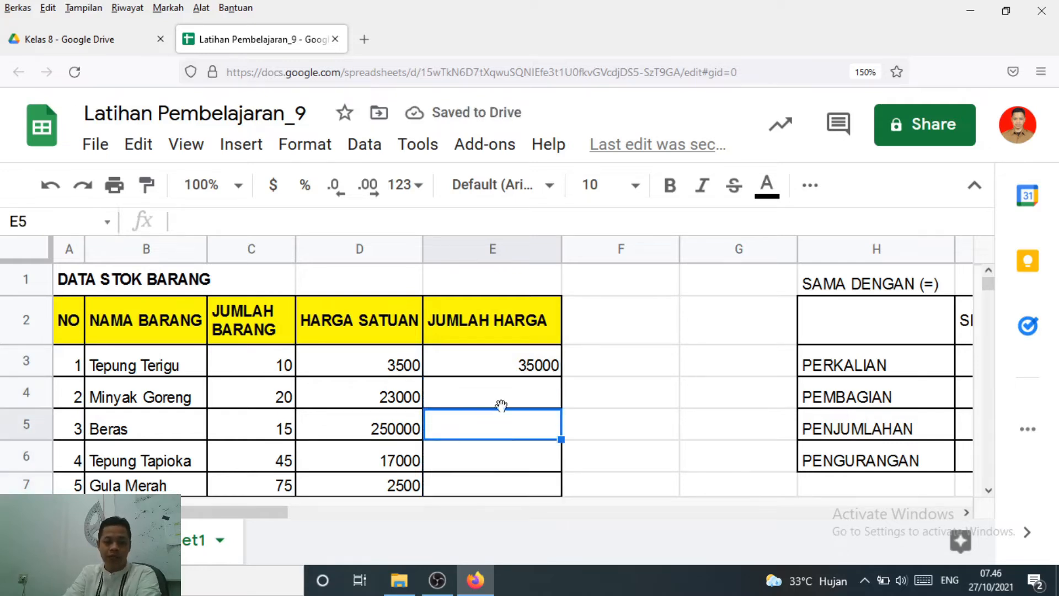
left_click(504, 397)
type("=20")
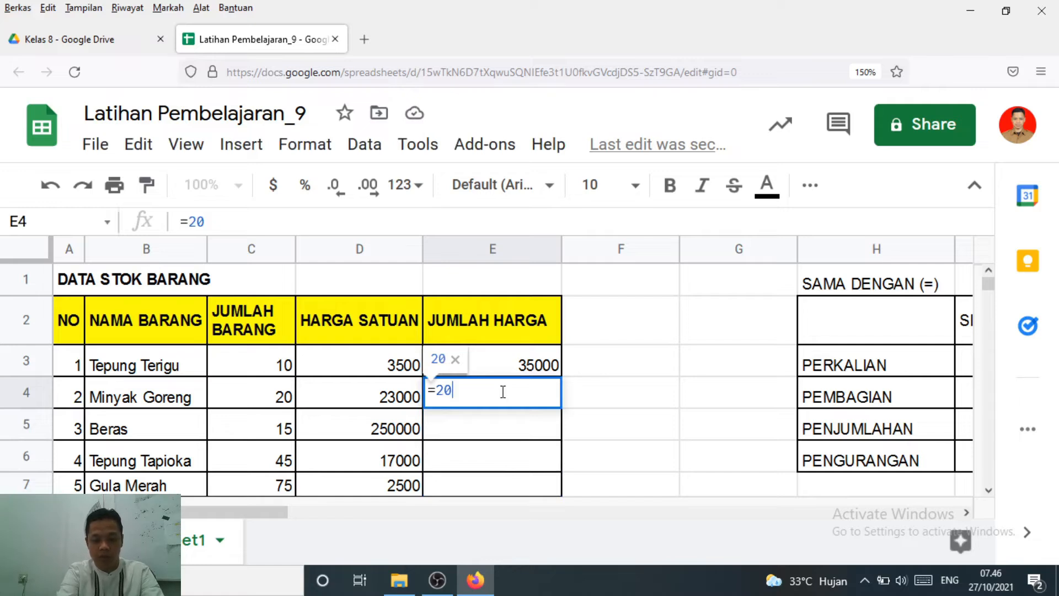
type("*")
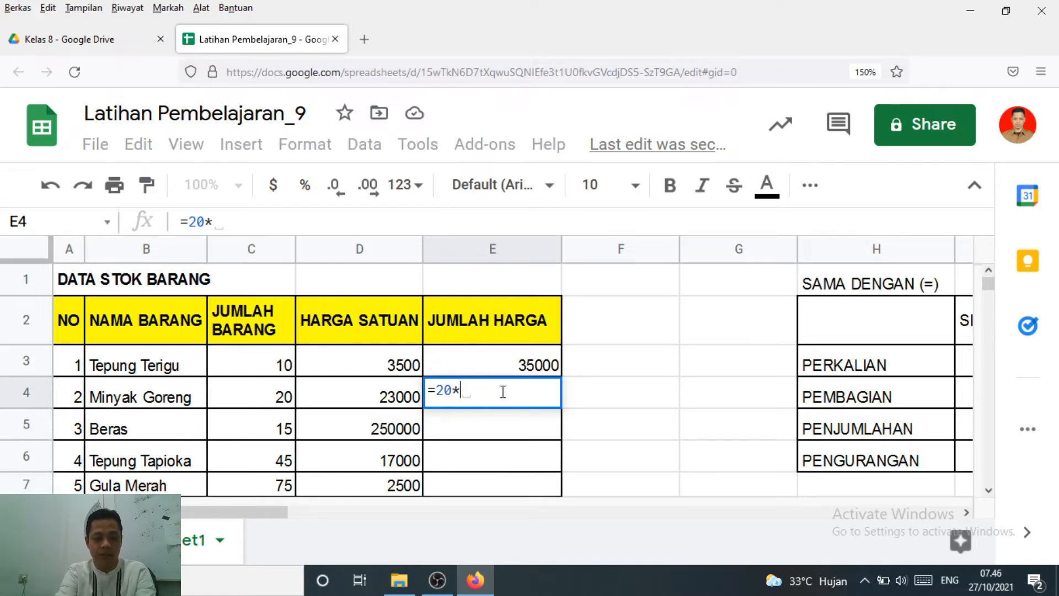
type("23")
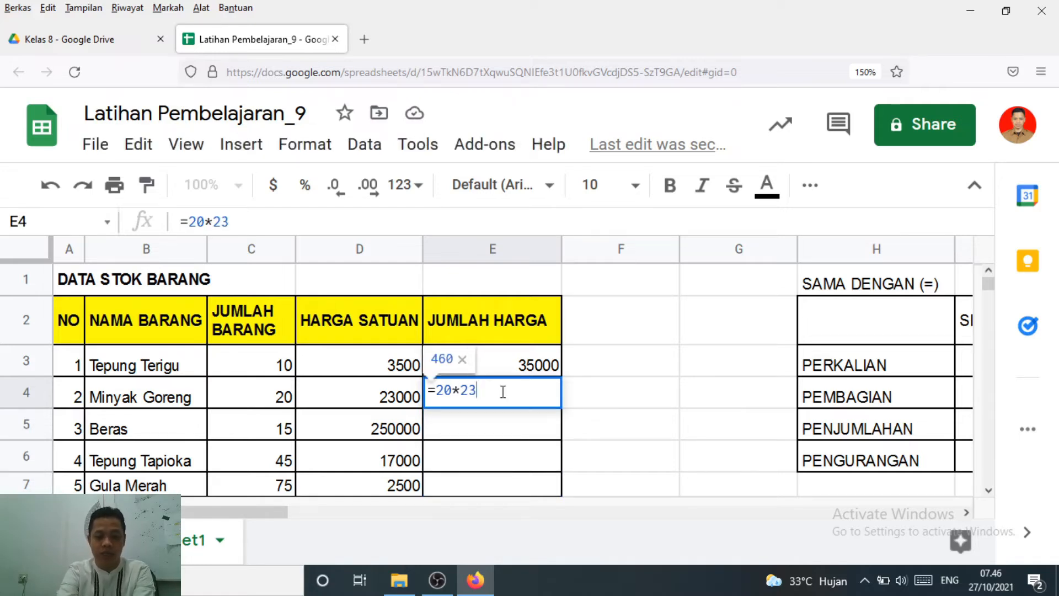
type("000")
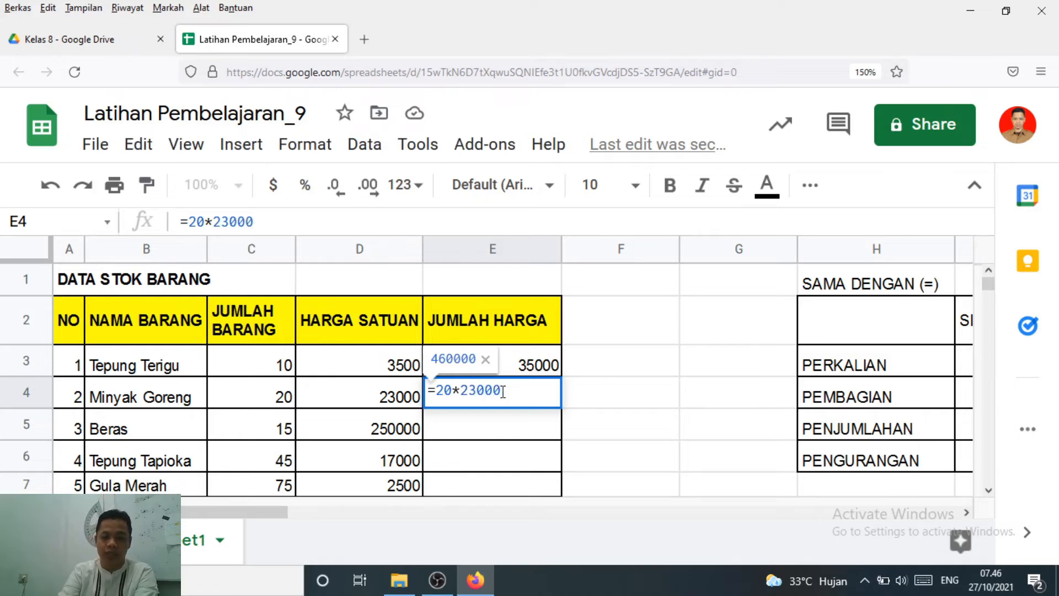
key("Return")
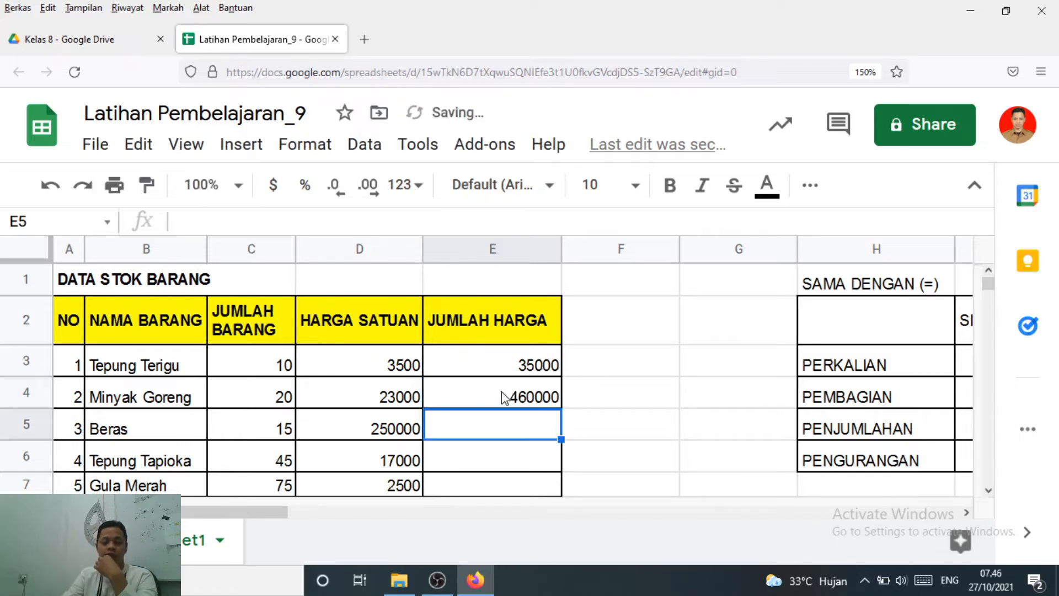
Review the E4 formula against its quantity and set Tepung Terigu's JUMLAH BARANG in C3 to 12
left_click(267, 403)
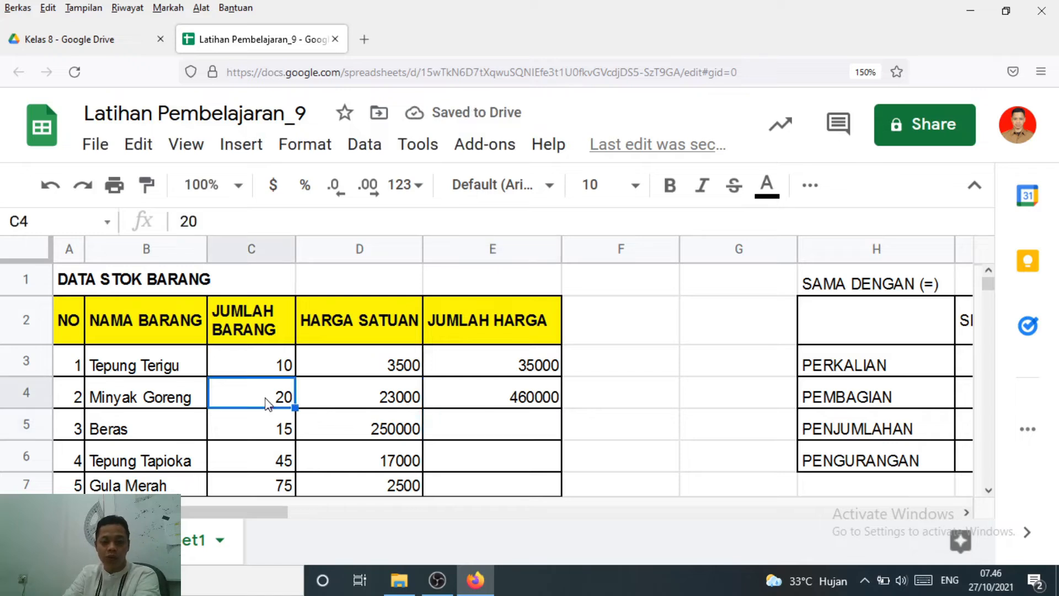
left_click(503, 400)
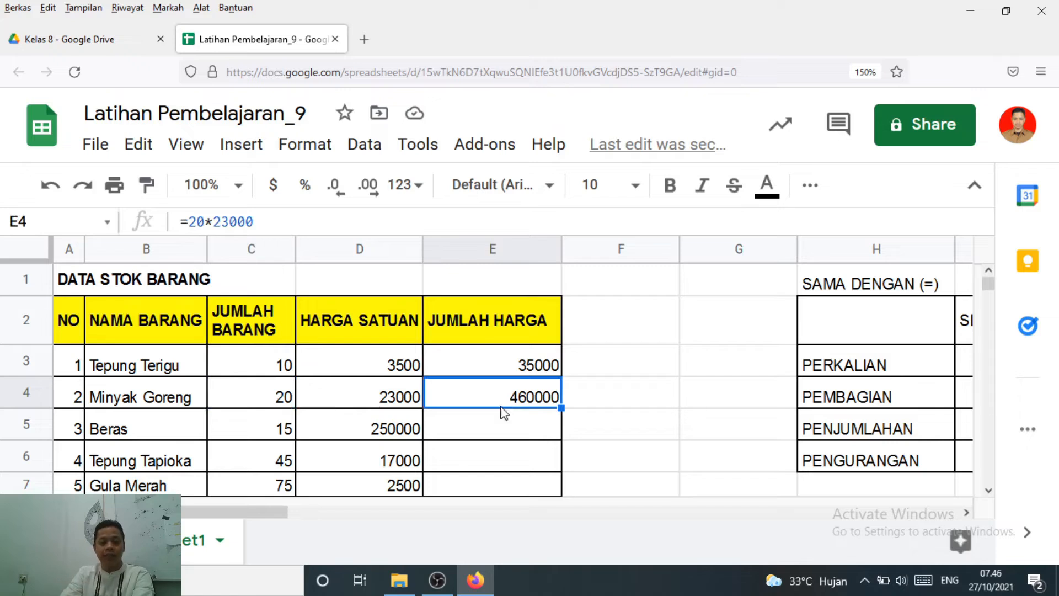
left_click(273, 367)
left_click(264, 405)
left_click(274, 369)
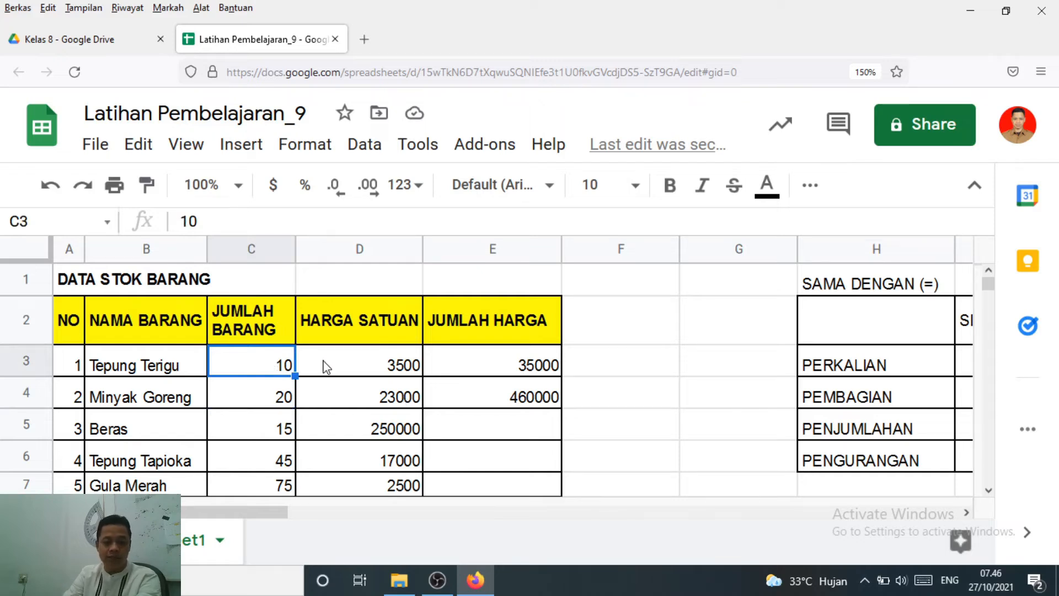
type("12")
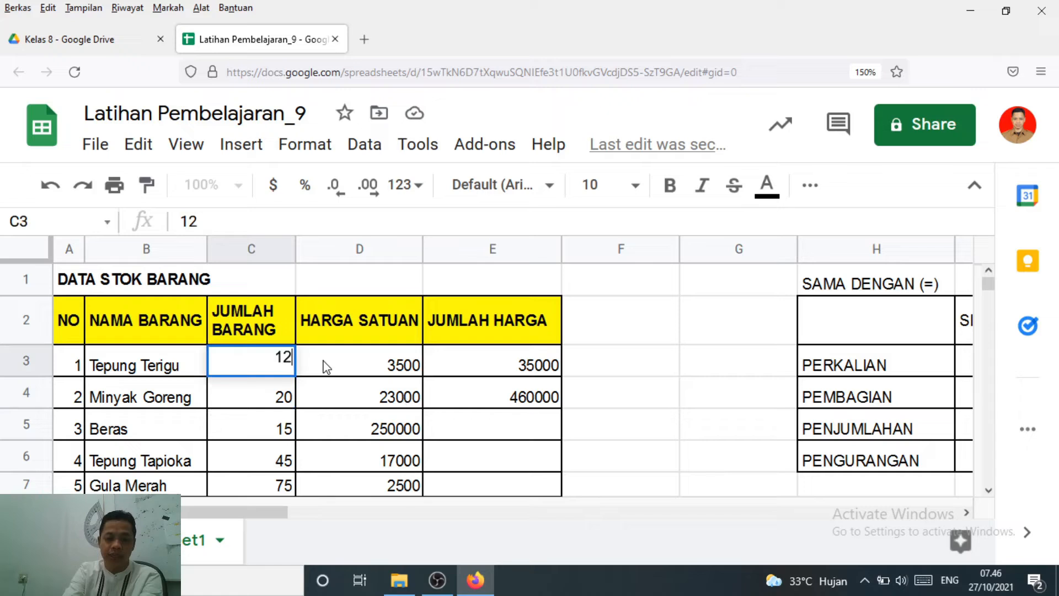
key("Return")
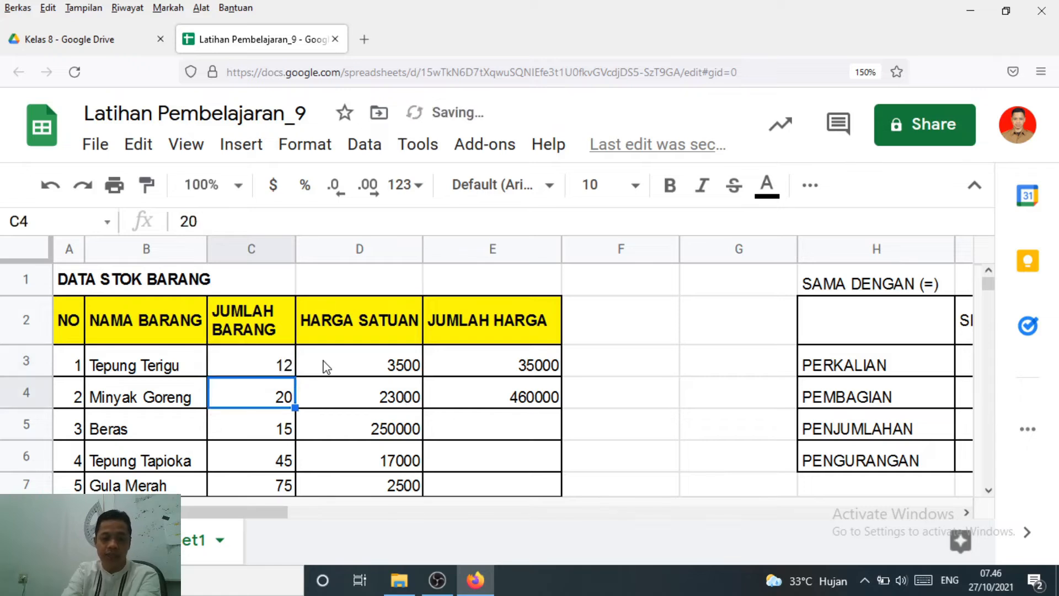
Check the JUMLAH HARGA formulas in E3 and E4 against the new quantity in C3
left_click(503, 368)
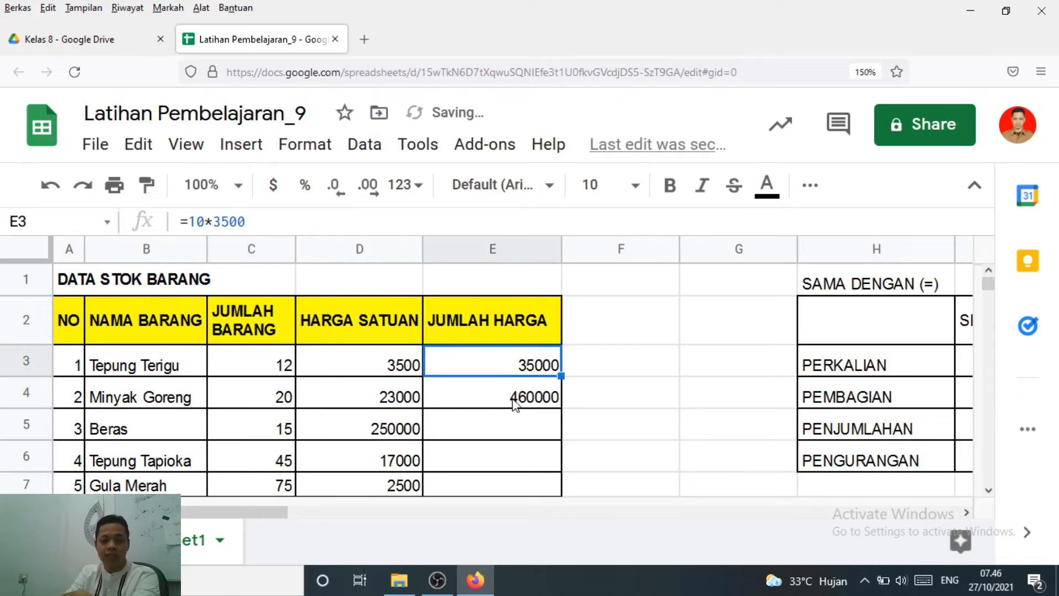
left_click(512, 398)
left_click(498, 363)
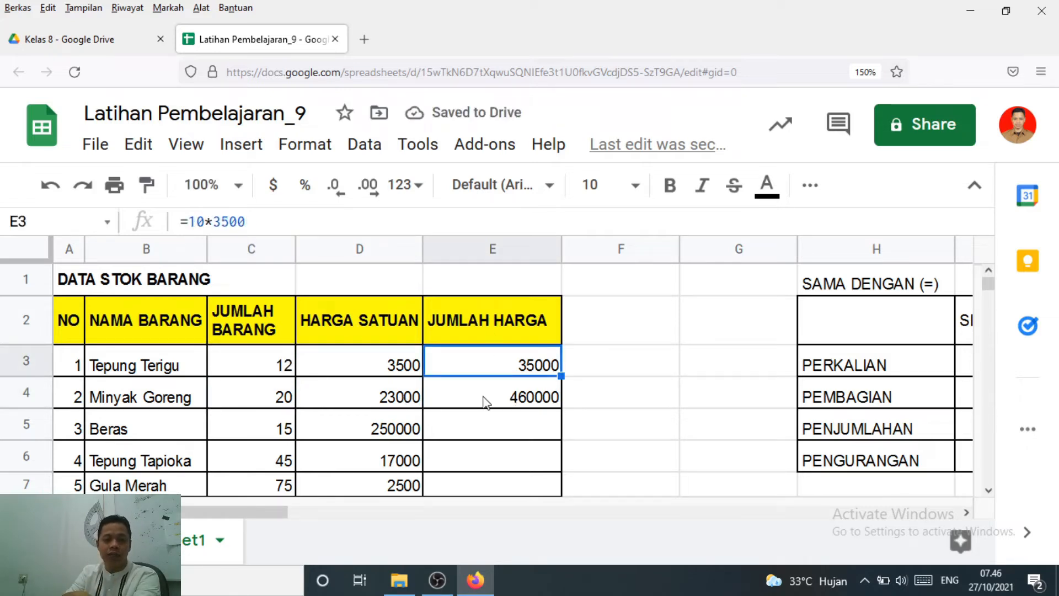
double_click(481, 359)
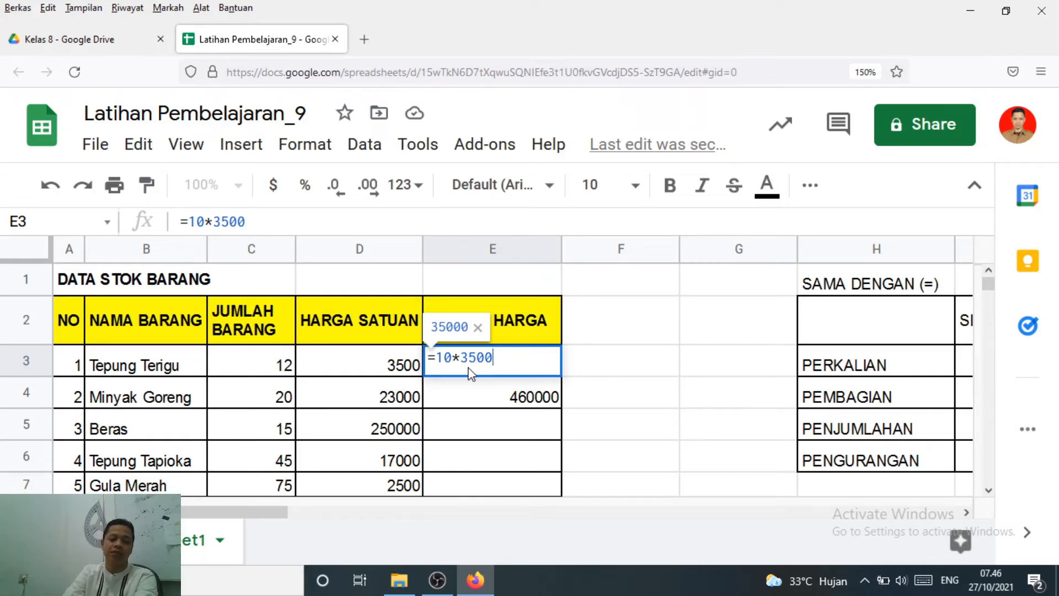
key("Return")
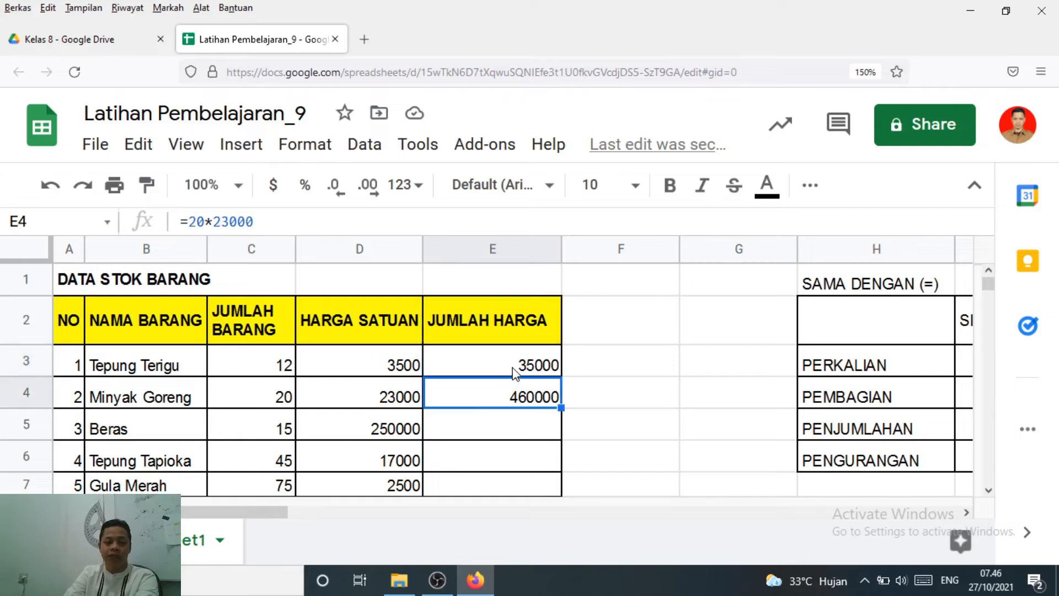
key("Up")
Compare Tepung Terigu's quantity in C3 and unit price in D3 with the numbers used in the JUMLAH HARGA formulas
left_click(234, 368)
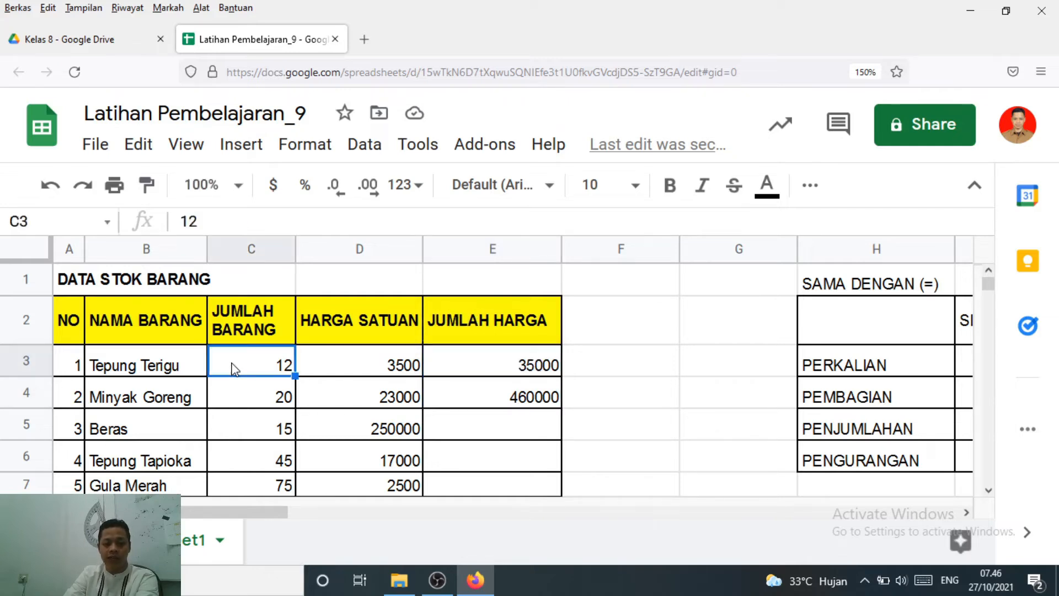
left_click(484, 370)
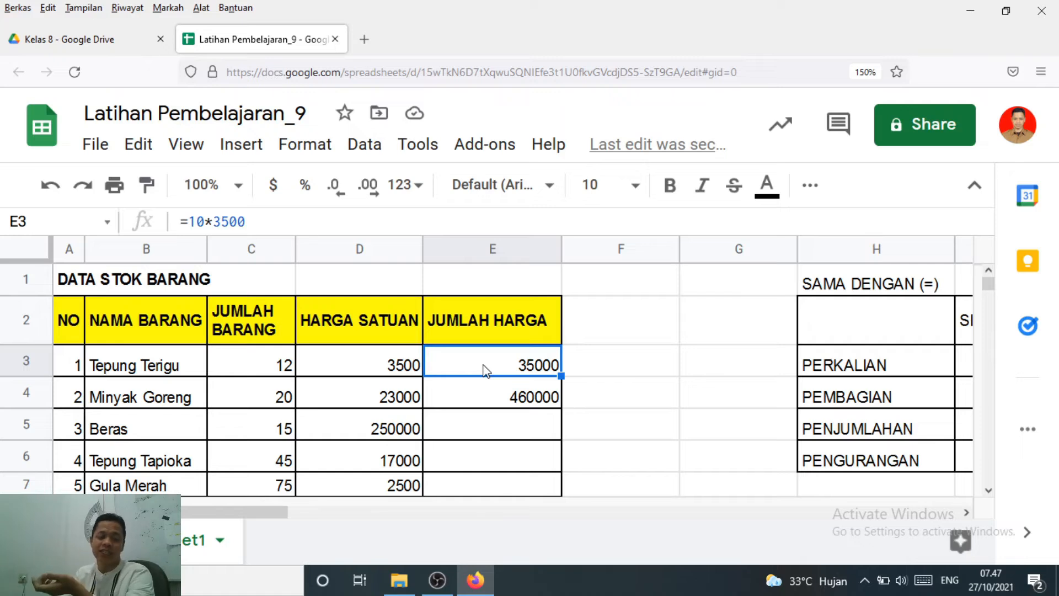
left_click(264, 364)
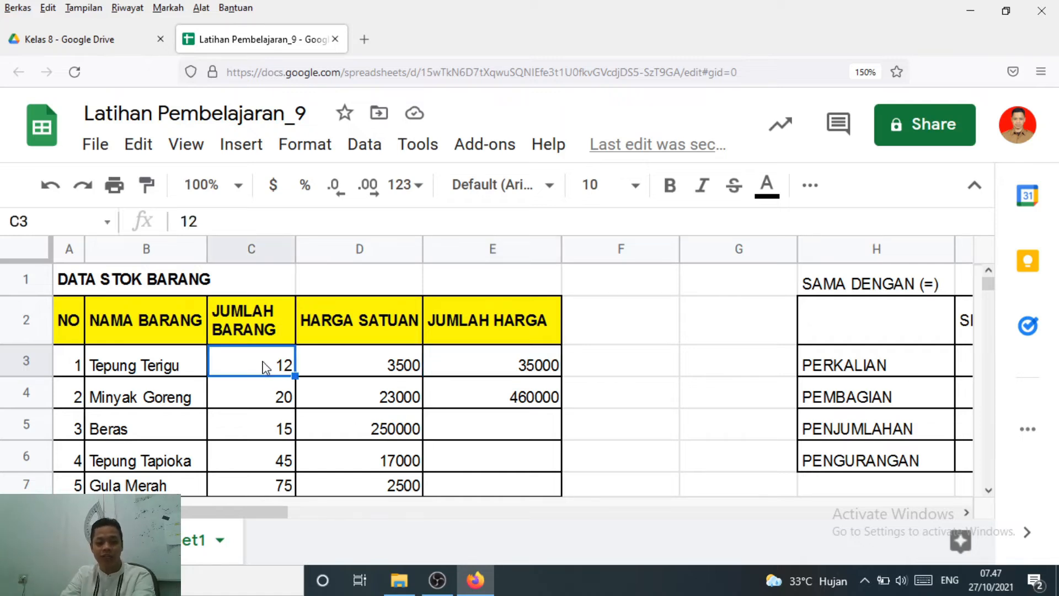
left_click(337, 362)
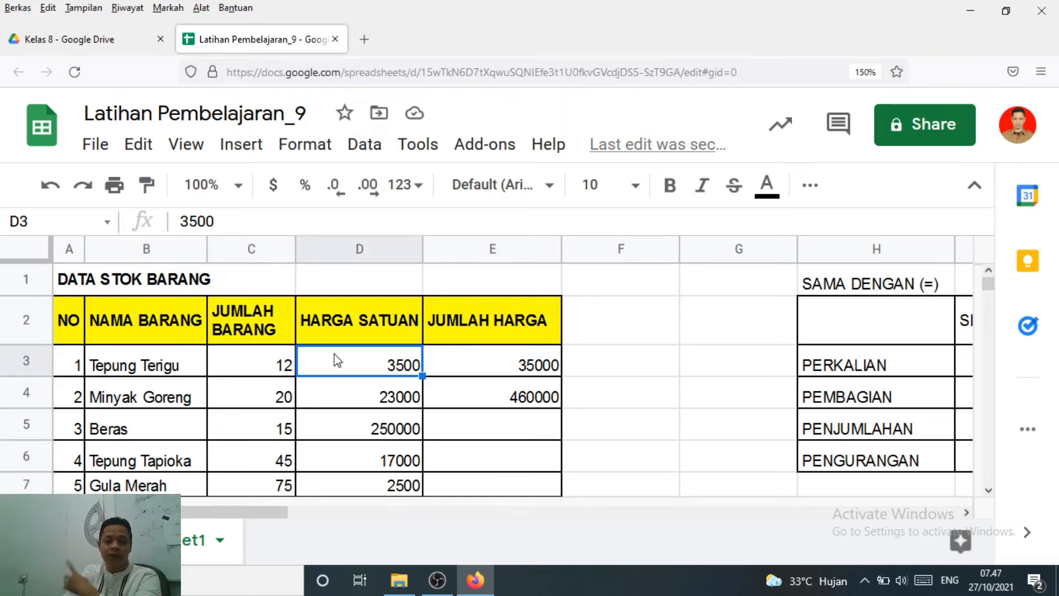
left_click(490, 371)
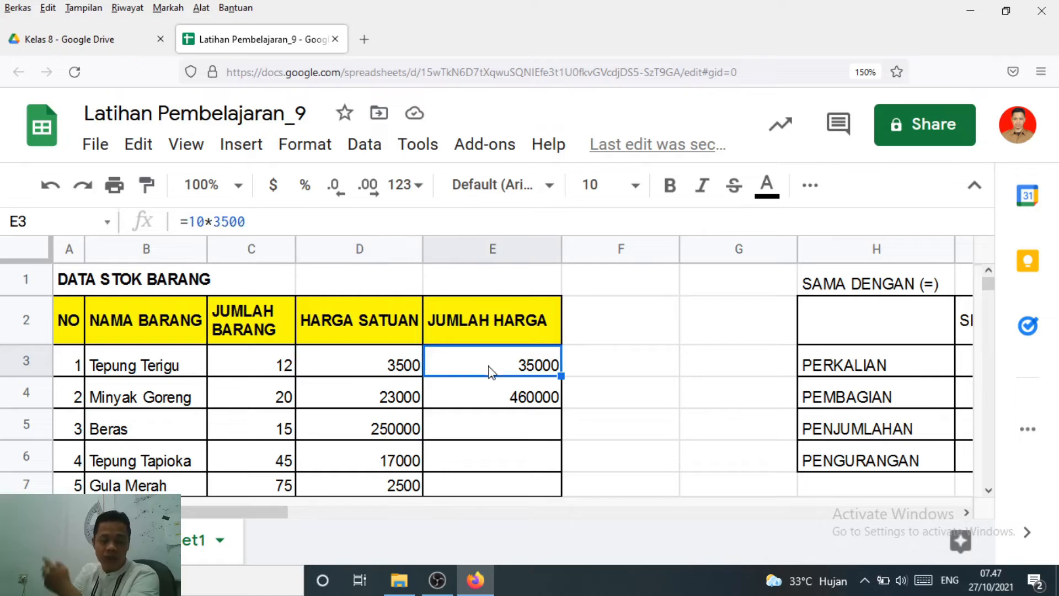
left_click(494, 403)
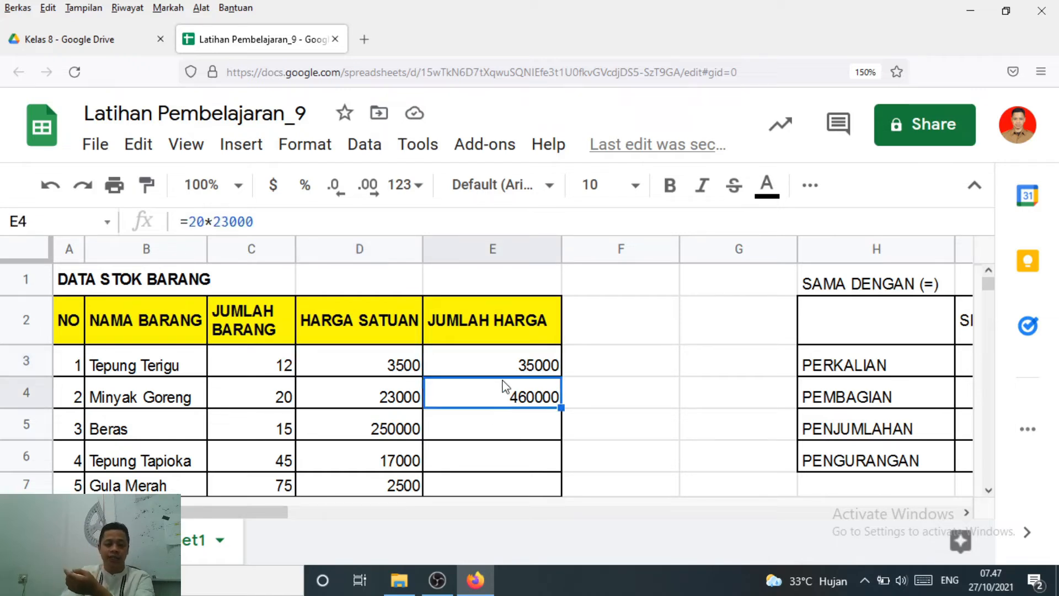
left_click(502, 364)
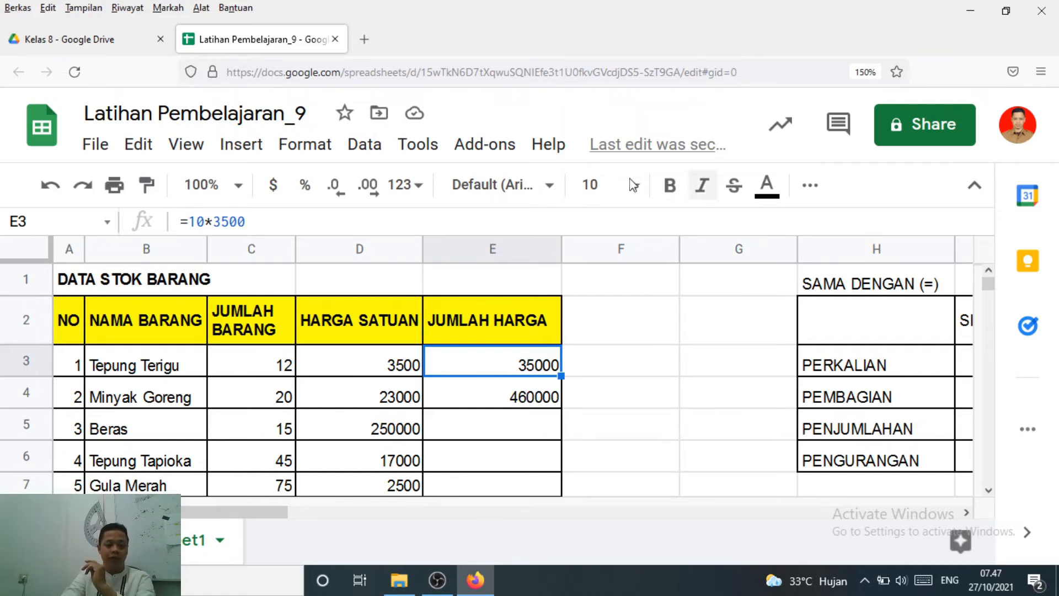
left_click(256, 371)
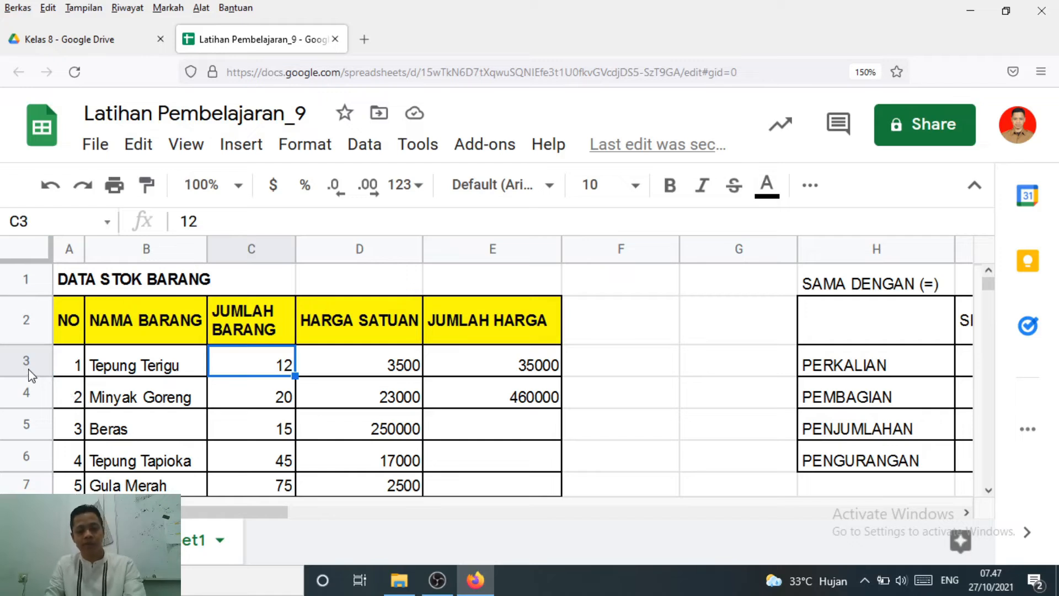
left_click(349, 362)
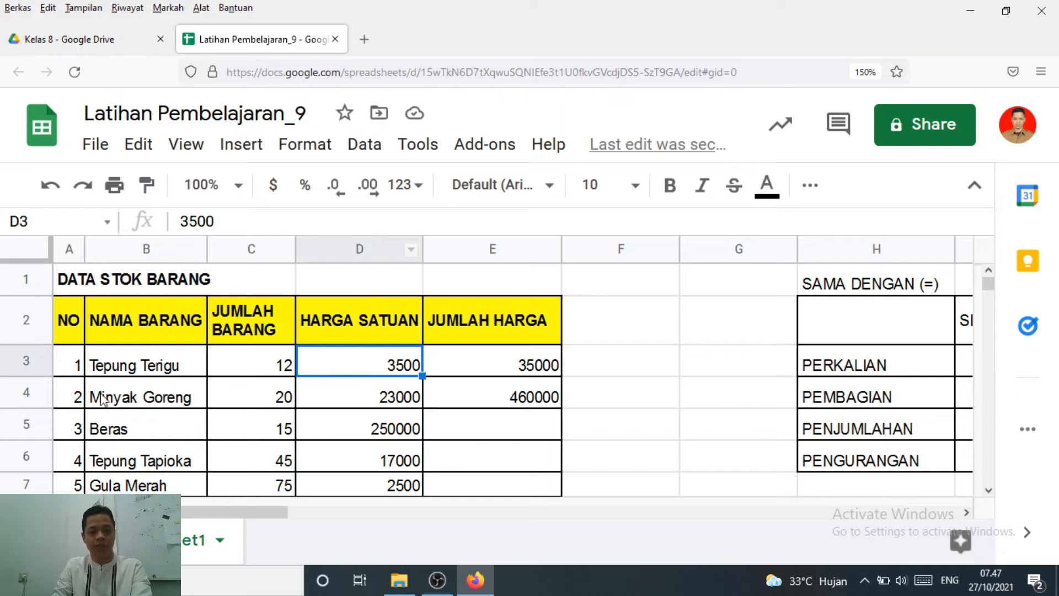
left_click(490, 373)
left_click(491, 401)
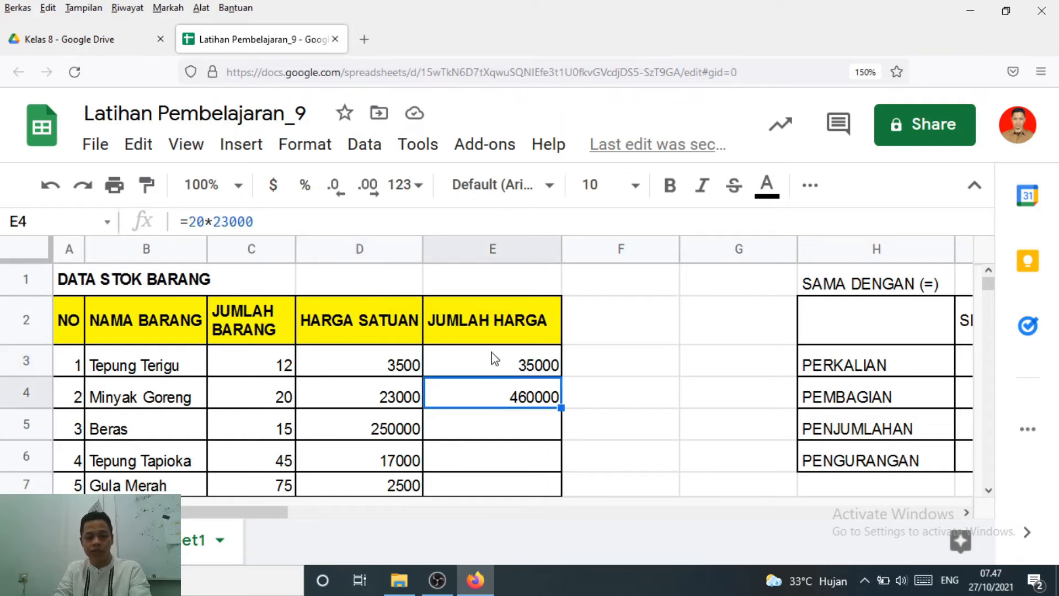
Replace Tepung Terigu's JUMLAH HARGA formula in E3 with the cell-reference formula =C3*D3
left_click(494, 363)
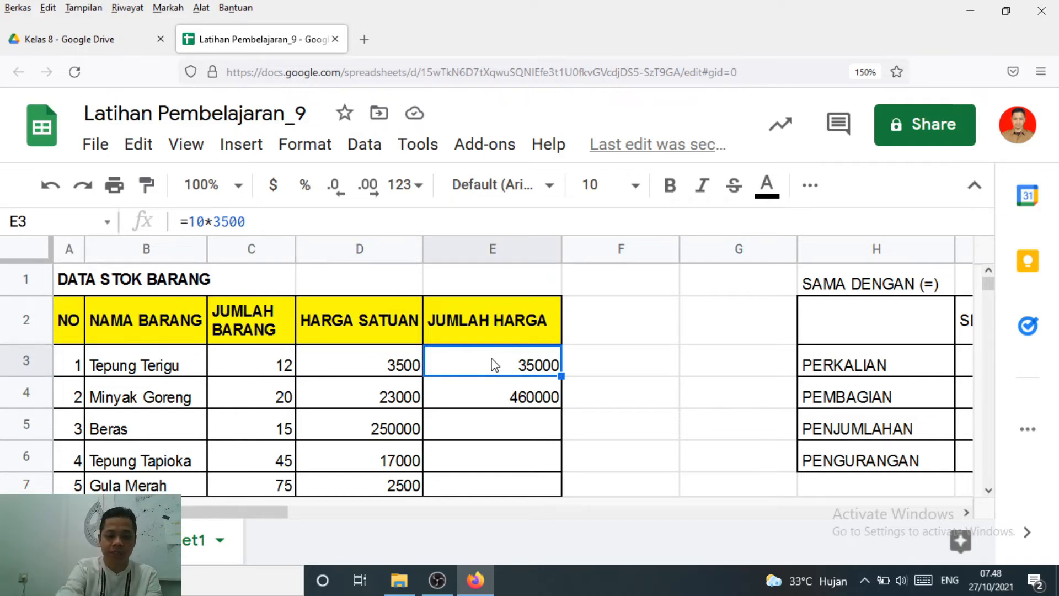
type("=")
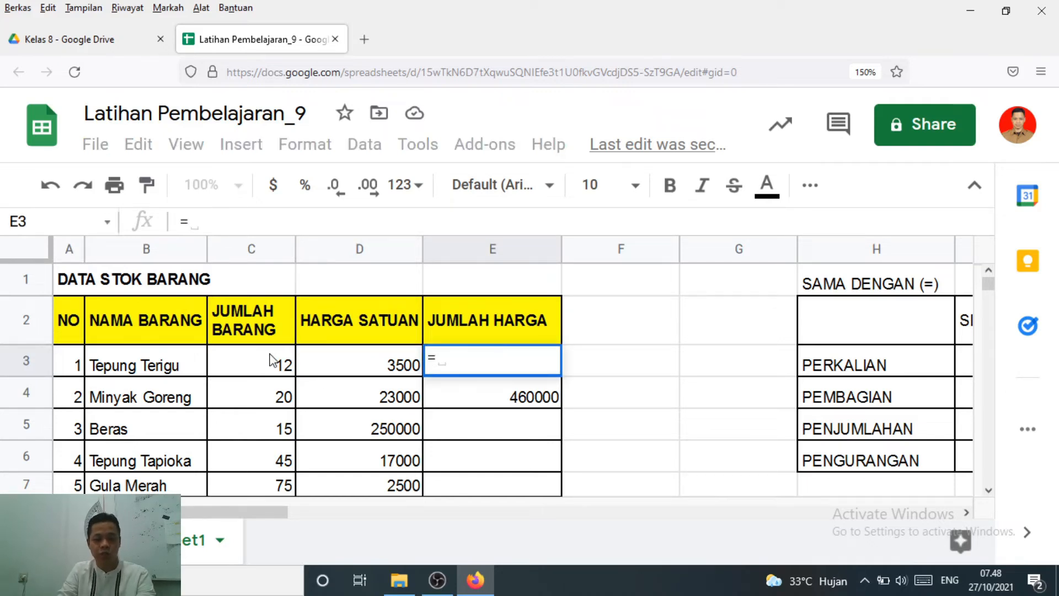
left_click(255, 367)
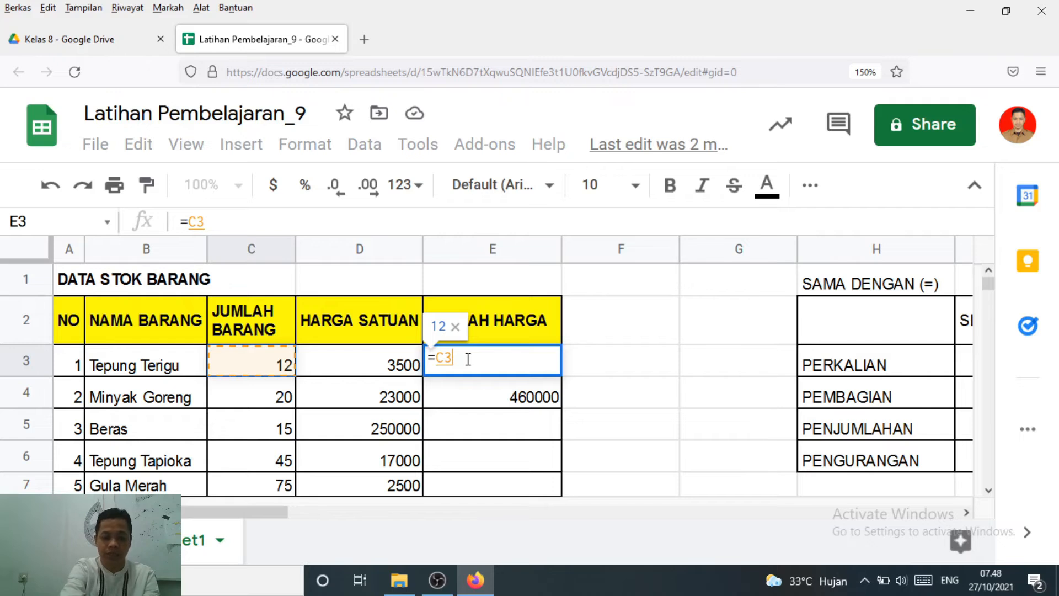
type("*")
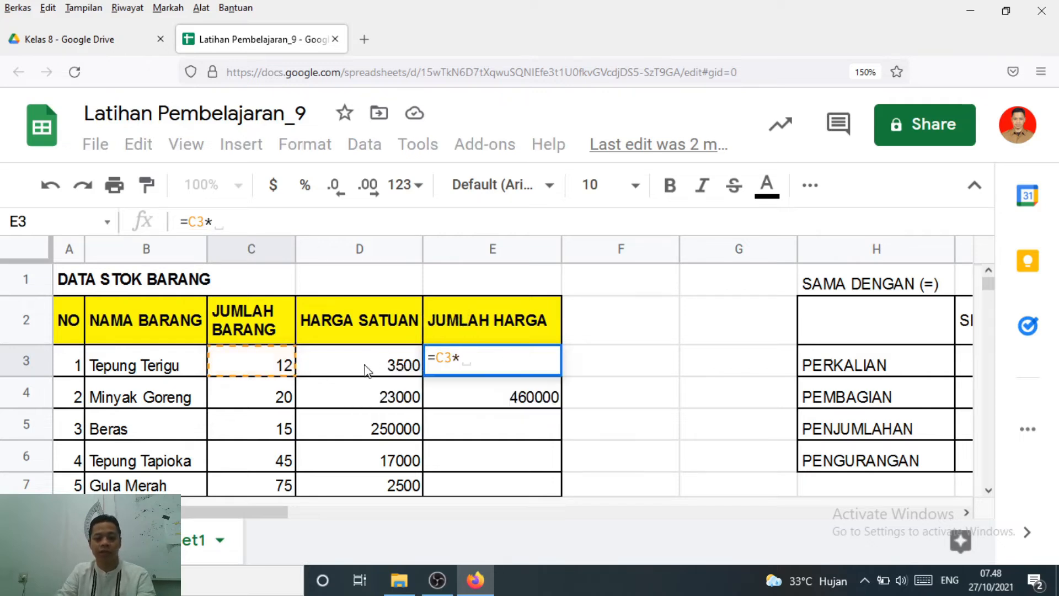
left_click(348, 370)
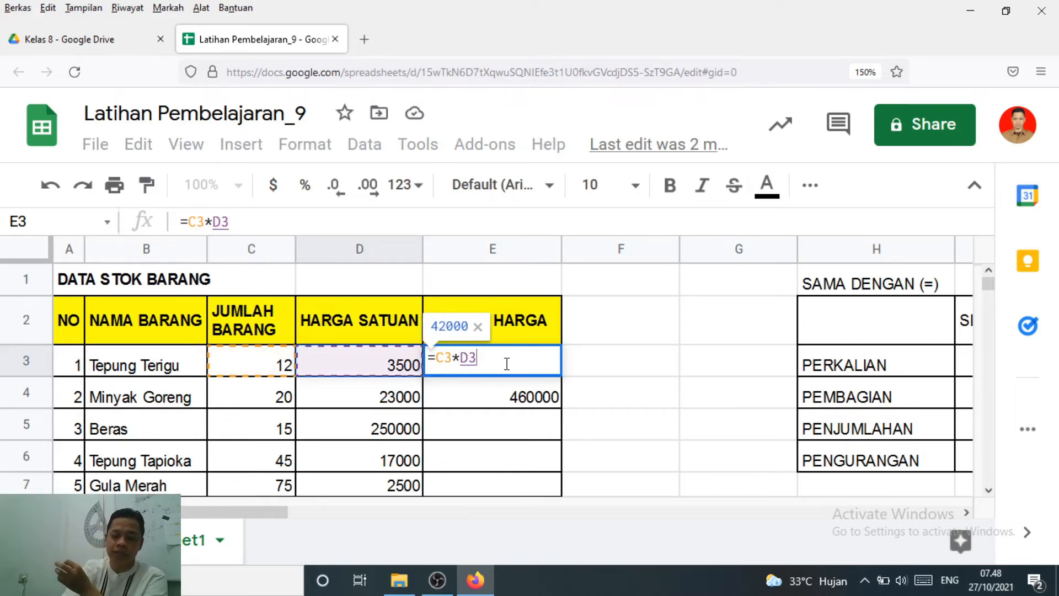
key("Return")
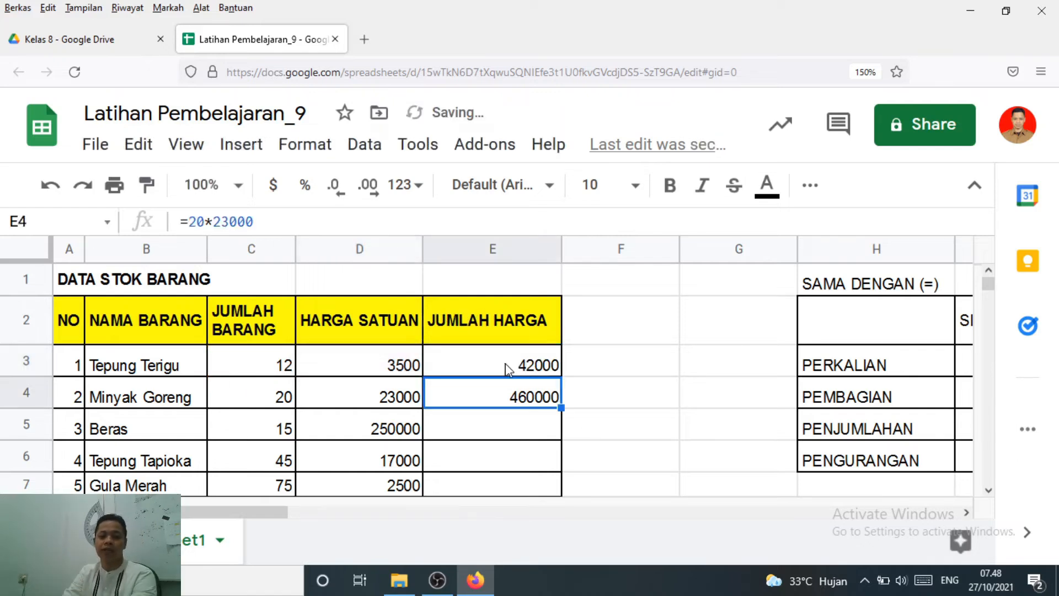
left_click(507, 368)
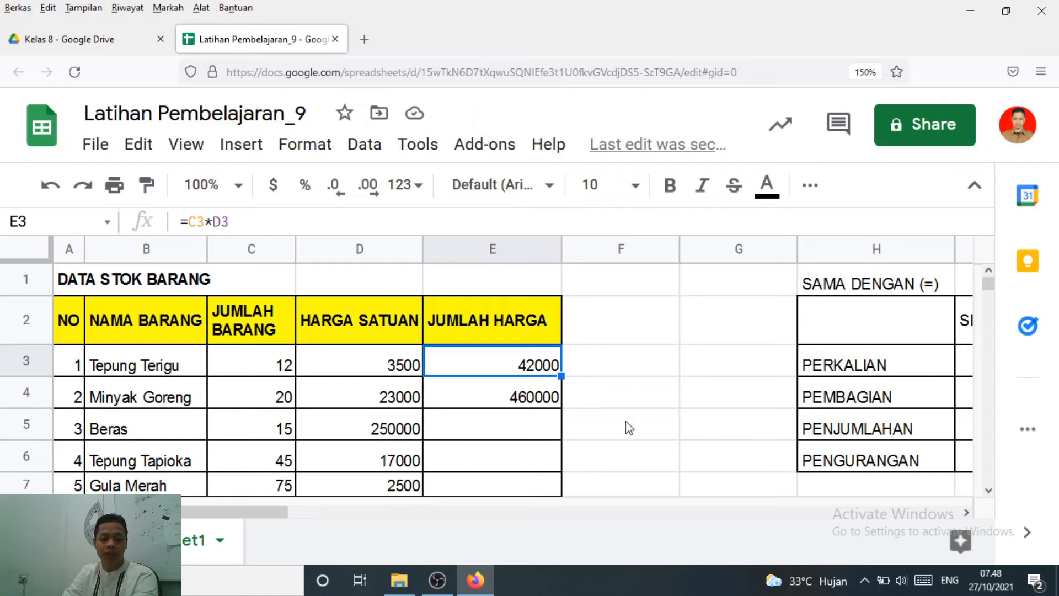
Fill the E3 formula down the JUMLAH HARGA column through Gula Merah in E7
left_click(500, 465)
left_click(500, 492)
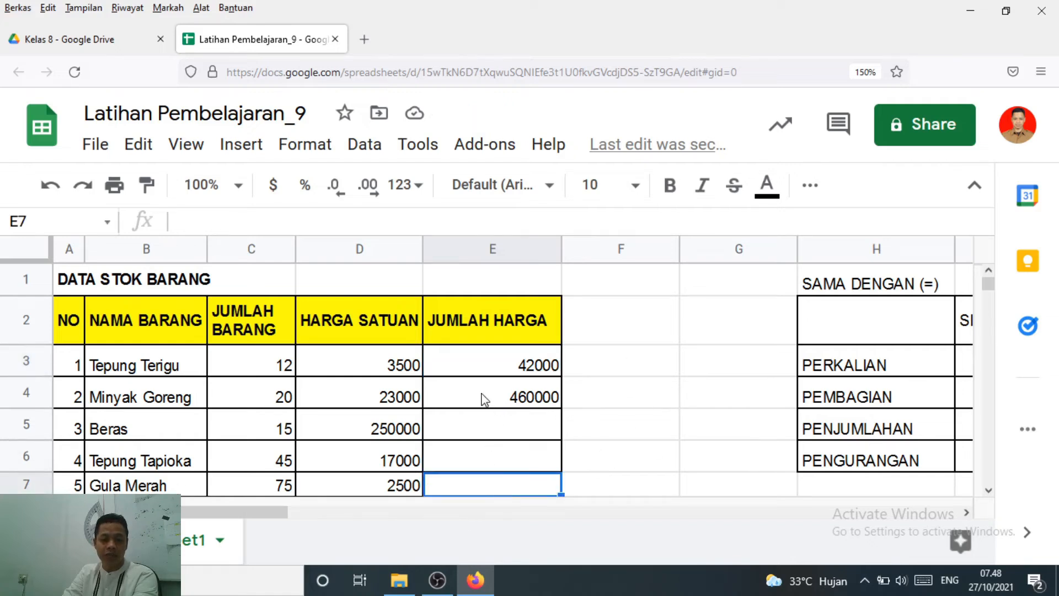
left_click(485, 399)
left_click(482, 365)
left_click(481, 394)
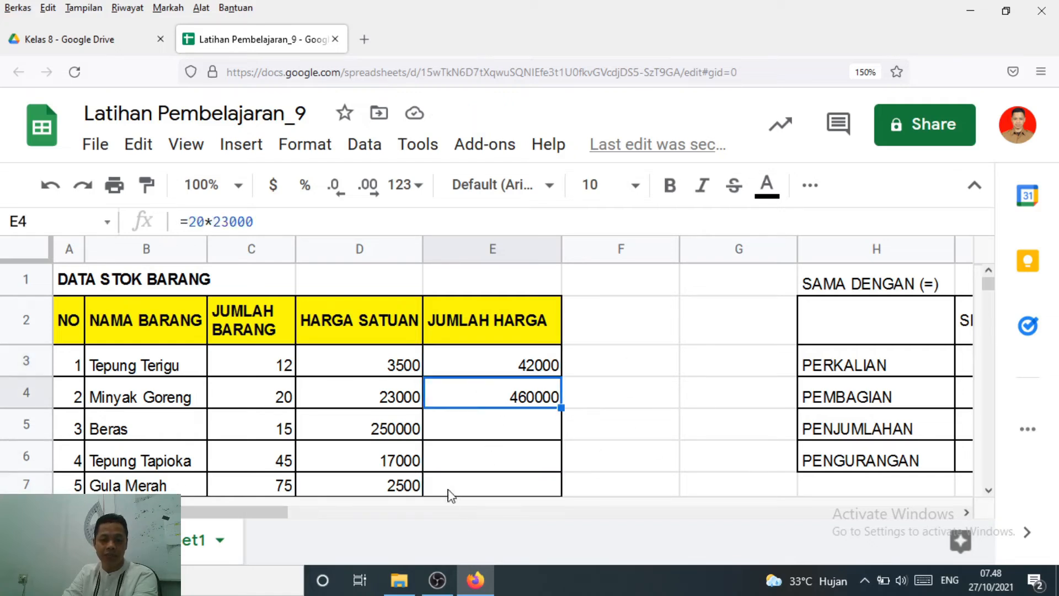
left_click(457, 490)
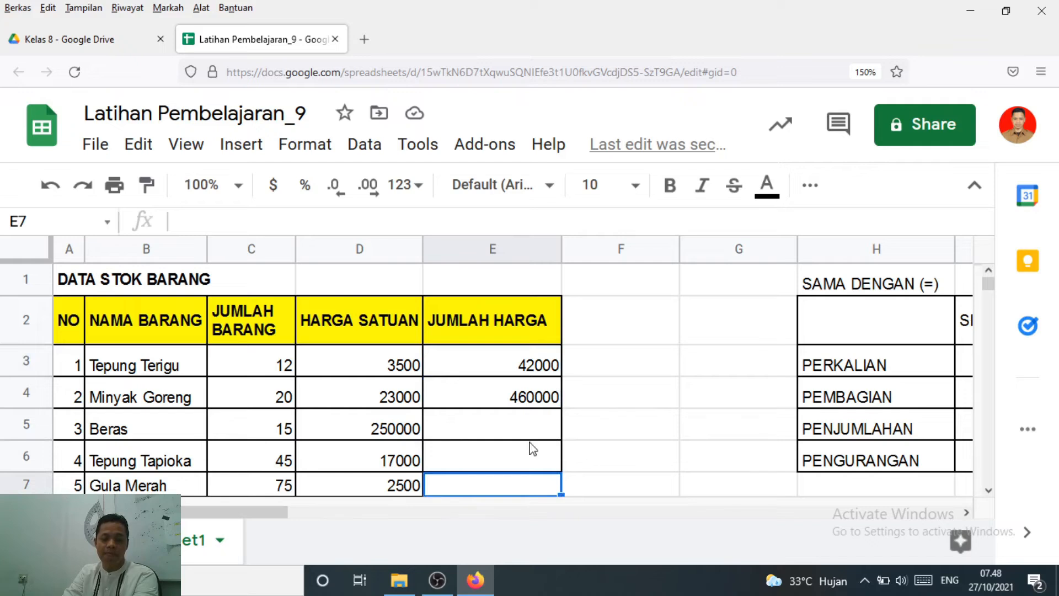
left_click(481, 368)
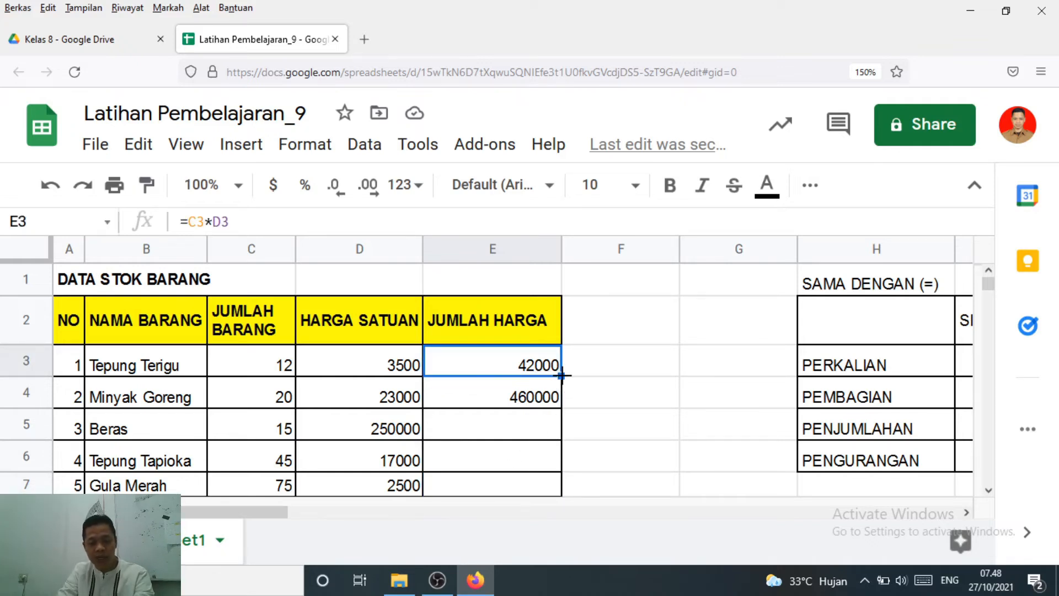
left_click_drag(561, 375, 549, 491)
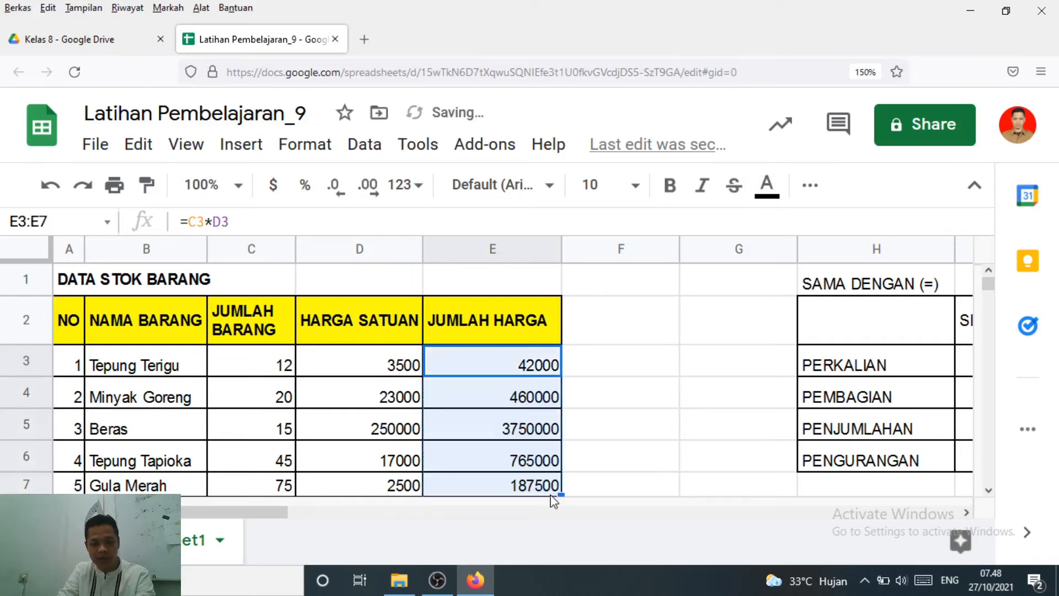
Check the cell references in each filled JUMLAH HARGA formula from E3 to E7
left_click(541, 399)
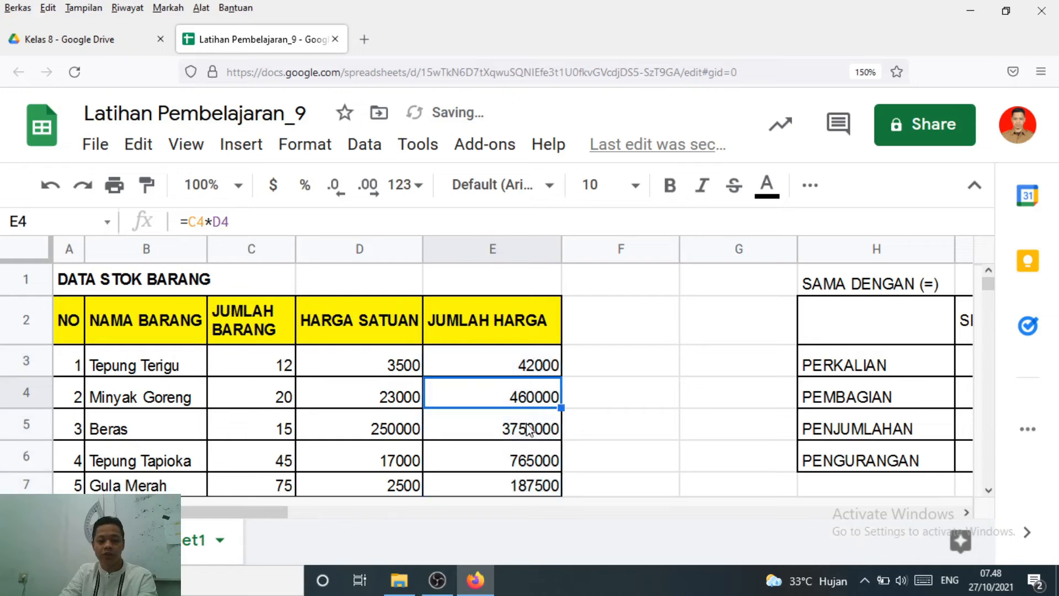
left_click(524, 429)
left_click(512, 469)
left_click(505, 489)
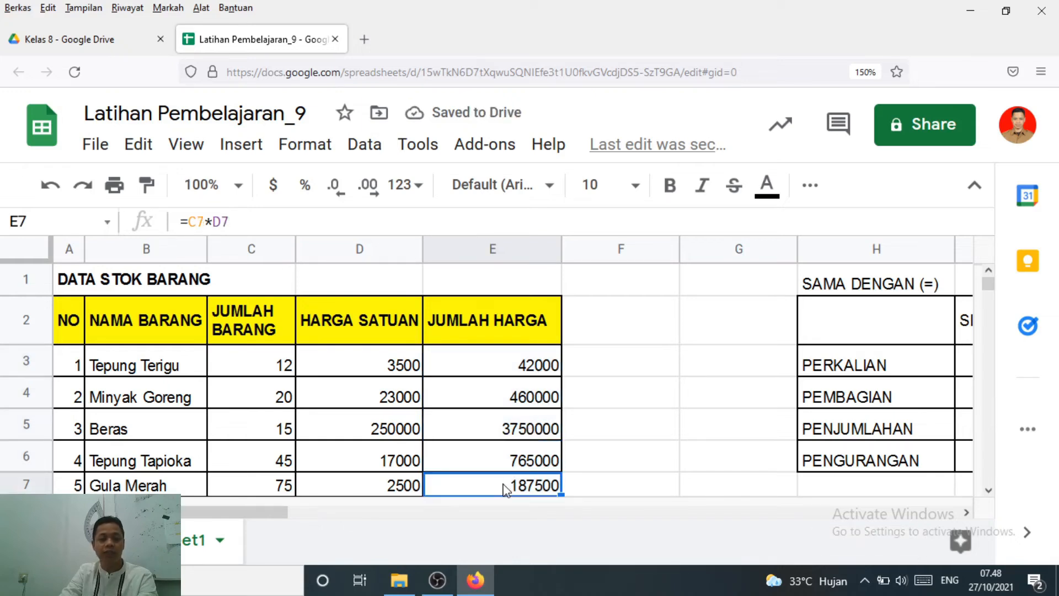
left_click(526, 373)
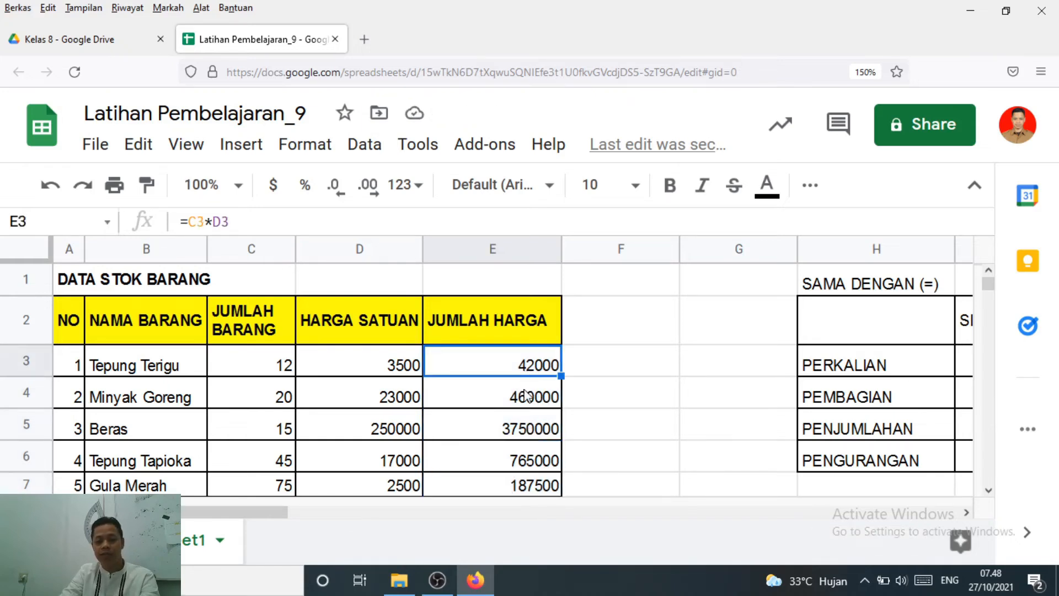
left_click(527, 396)
left_click(536, 433)
left_click(538, 465)
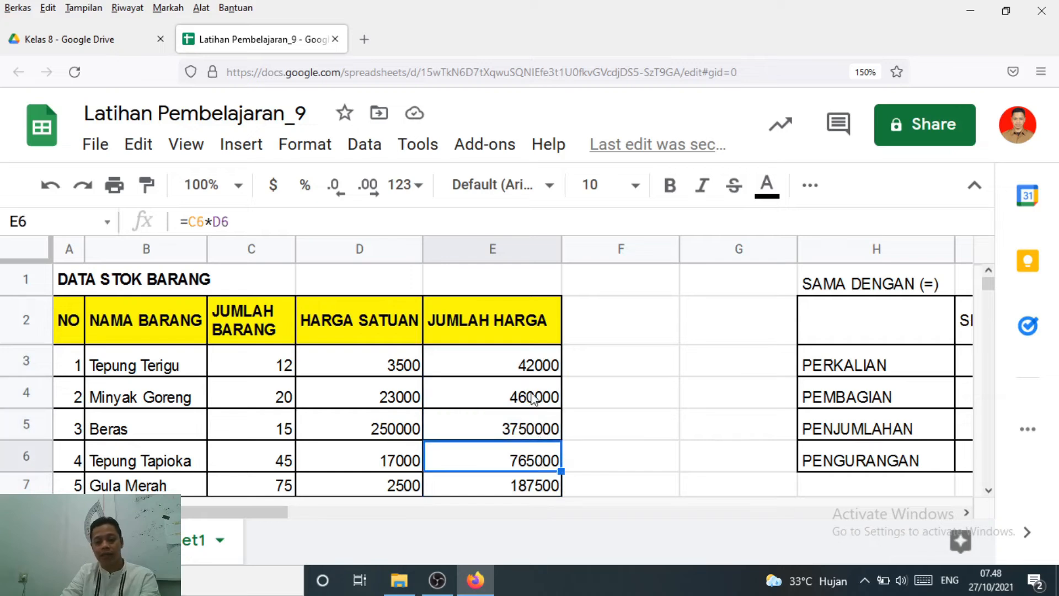
left_click(509, 362)
left_click(516, 396)
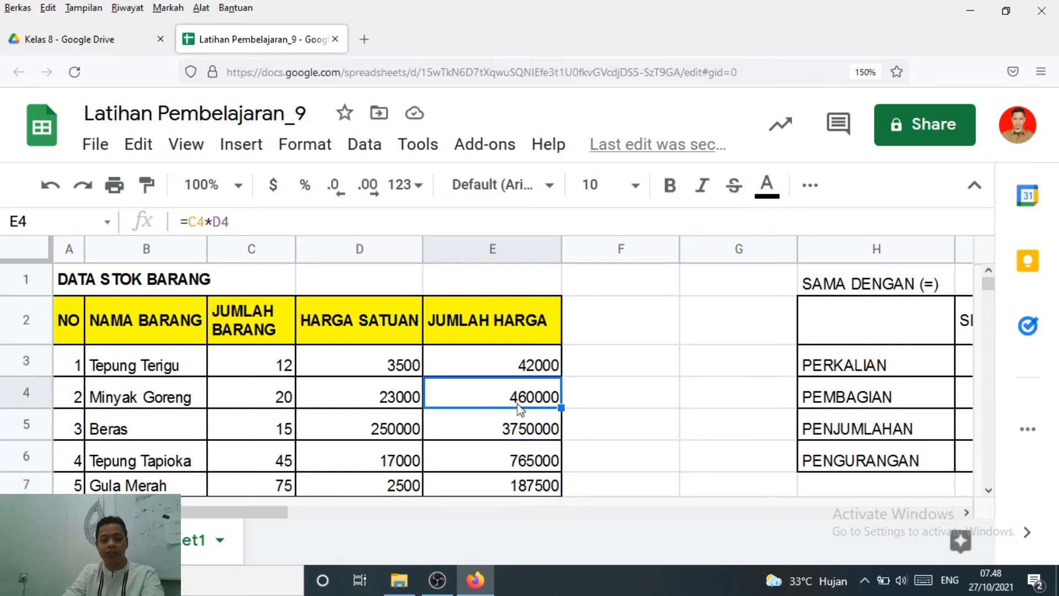
left_click(523, 430)
left_click(523, 462)
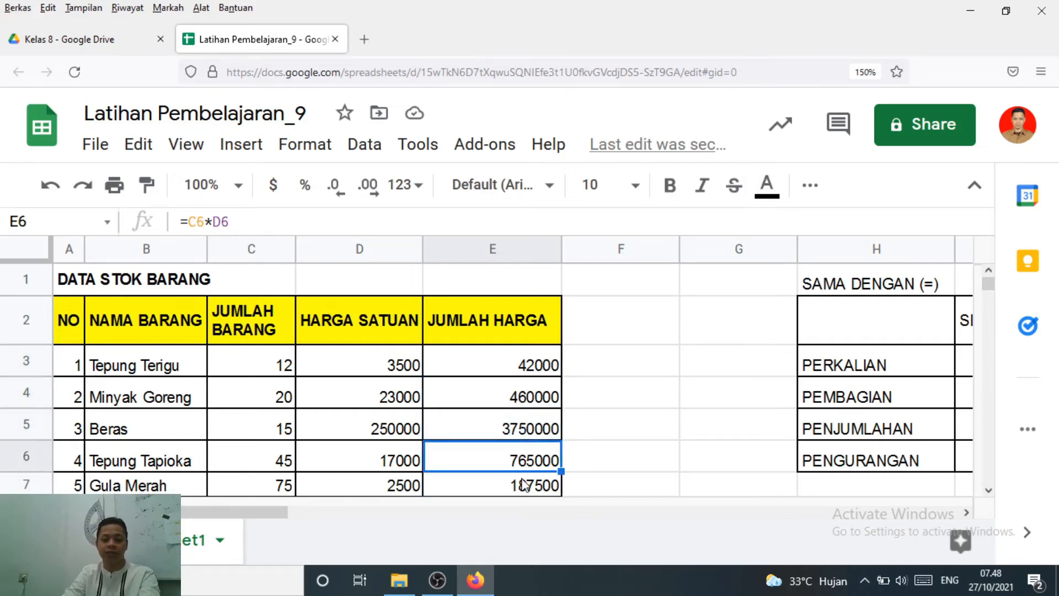
left_click(538, 367)
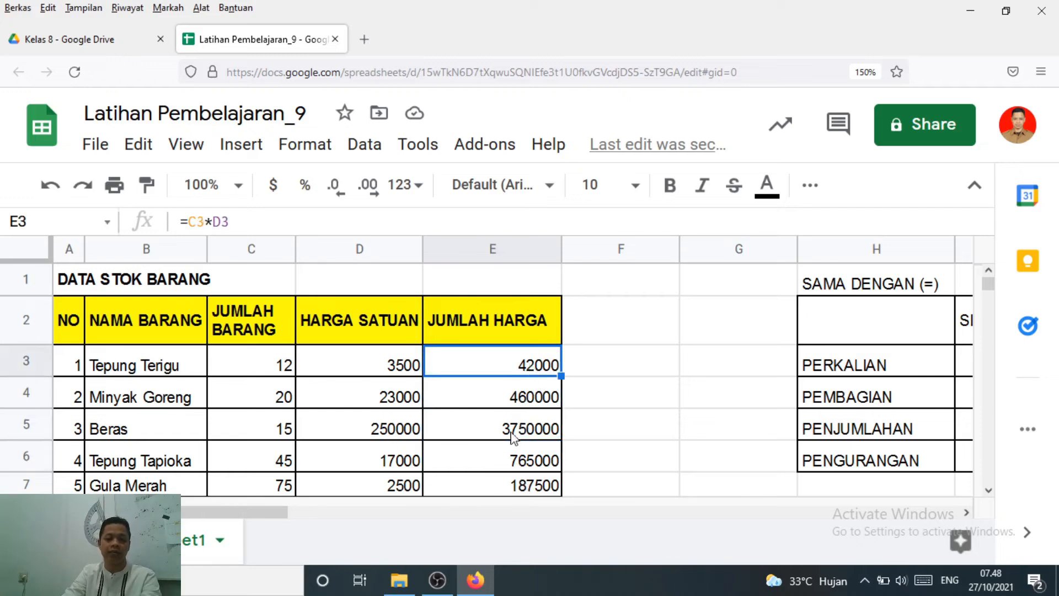
left_click(504, 468)
left_click(516, 362)
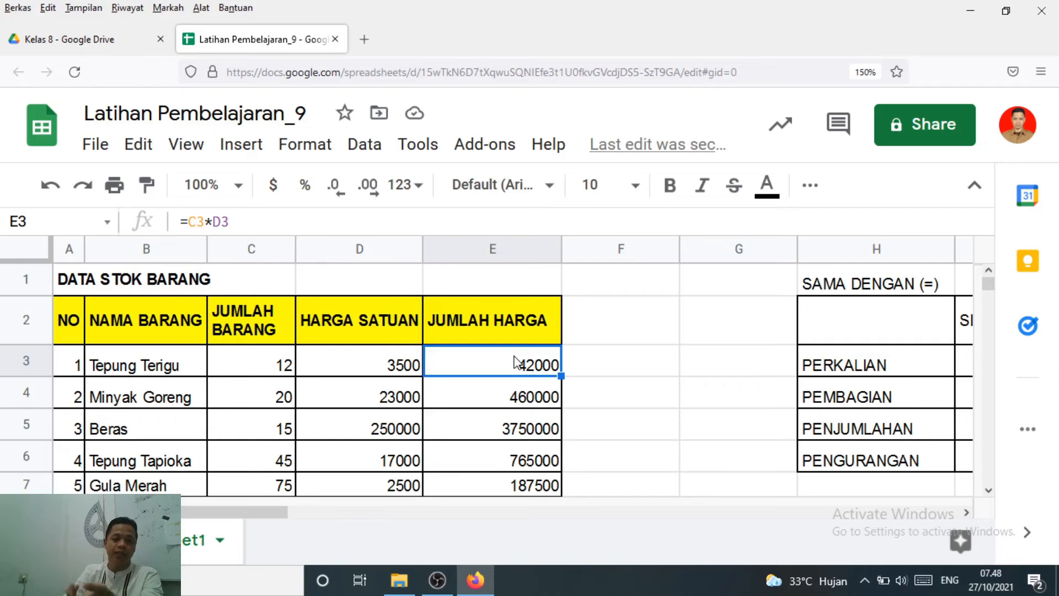
Set Tepung Terigu's HARGA SATUAN in D3 to 5000
left_click(285, 369)
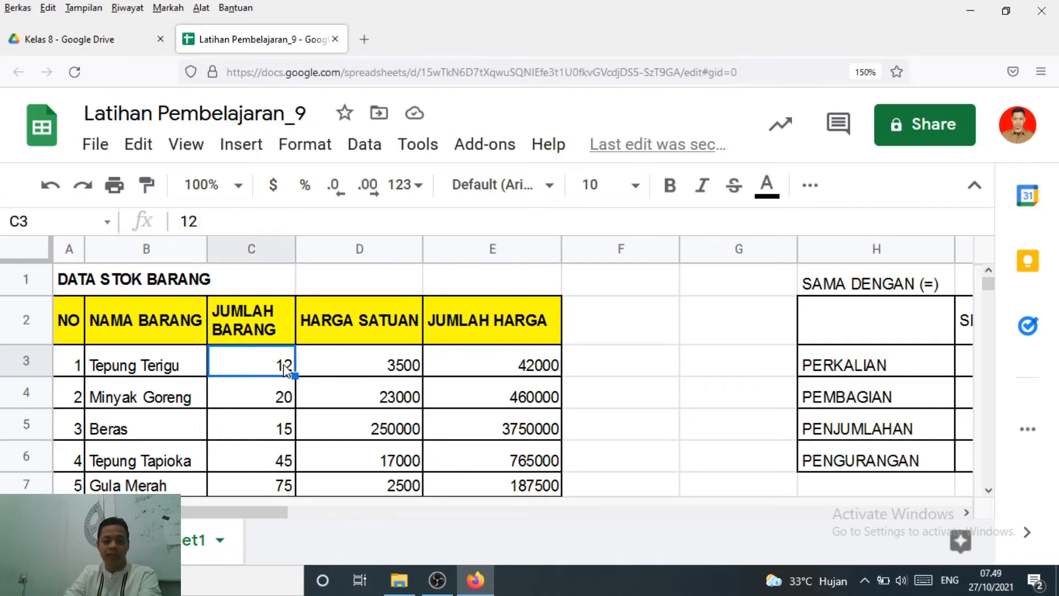
left_click(392, 368)
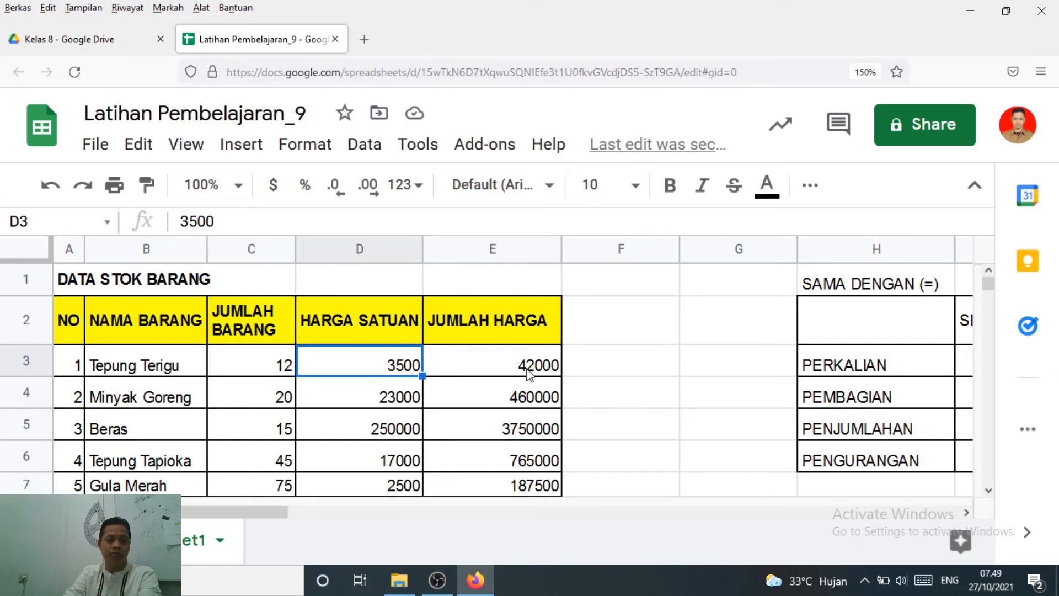
type("5")
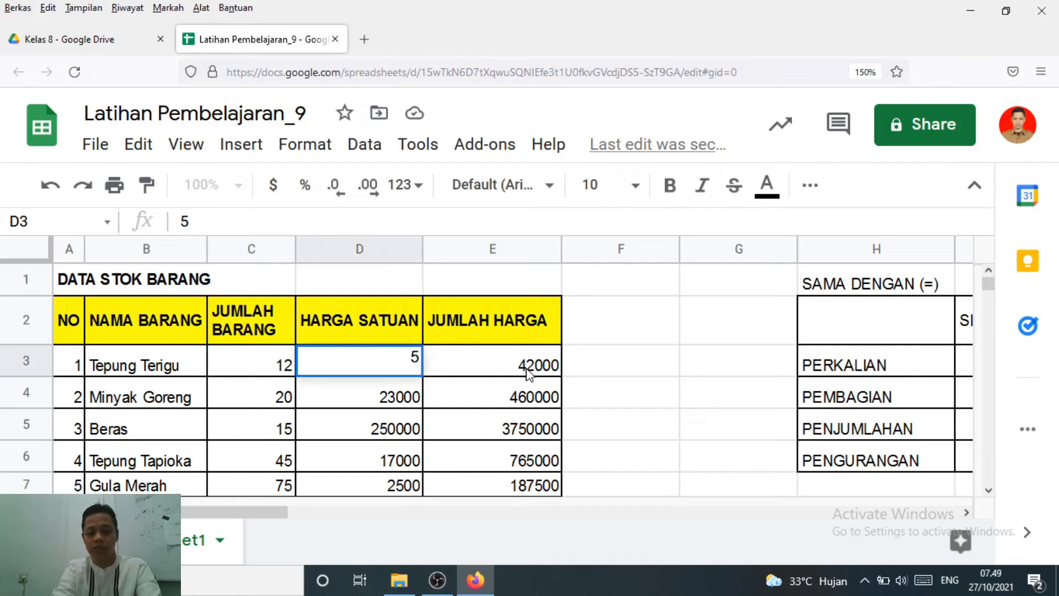
type("000")
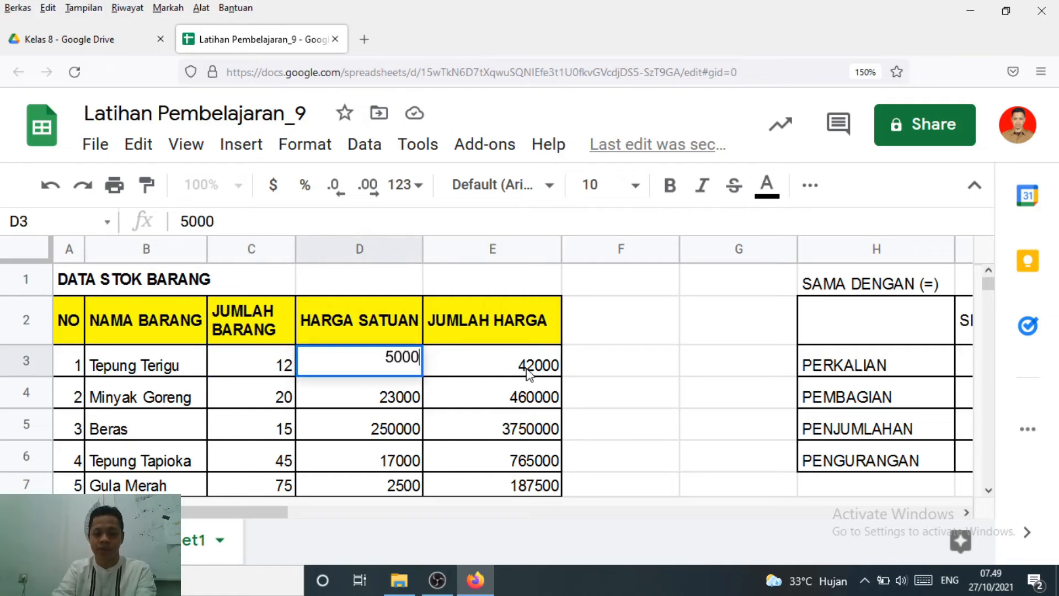
key("Return")
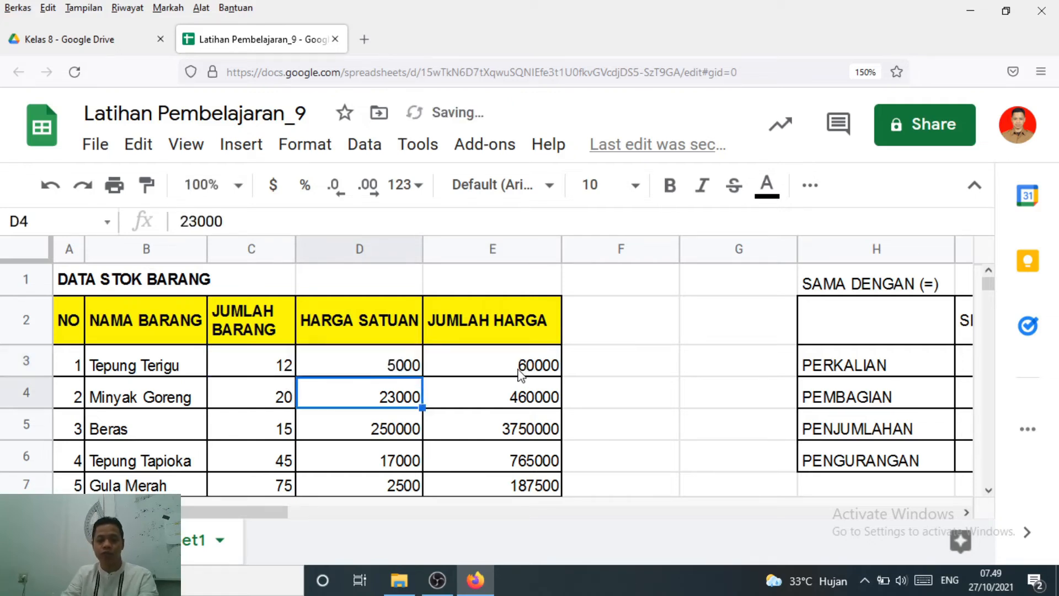
Inspect which cells Tepung Terigu's JUMLAH HARGA formula in E3 refers to, leaving the formula as it is
left_click(508, 370)
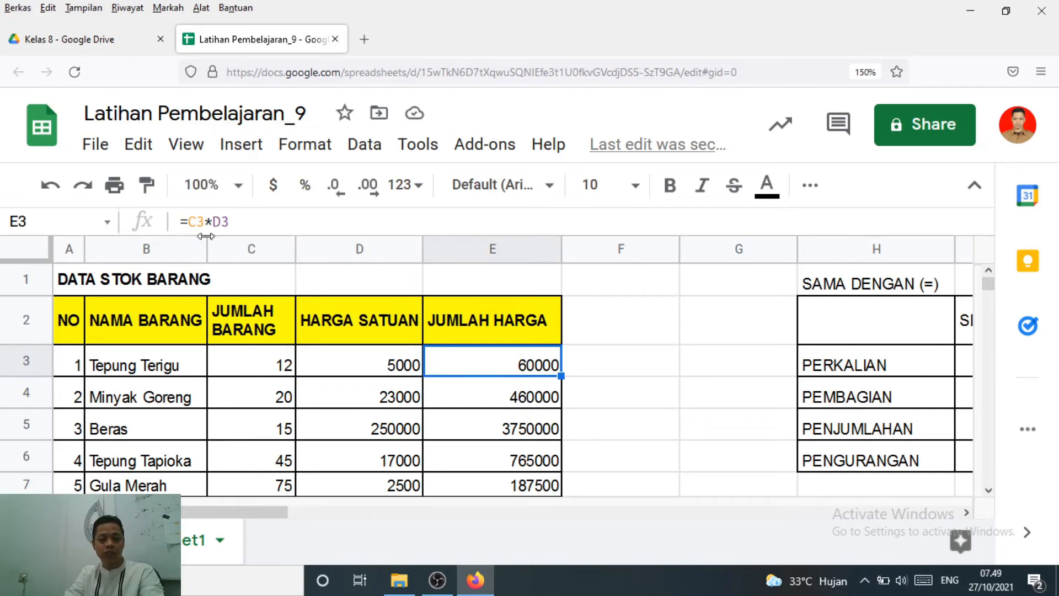
double_click(482, 374)
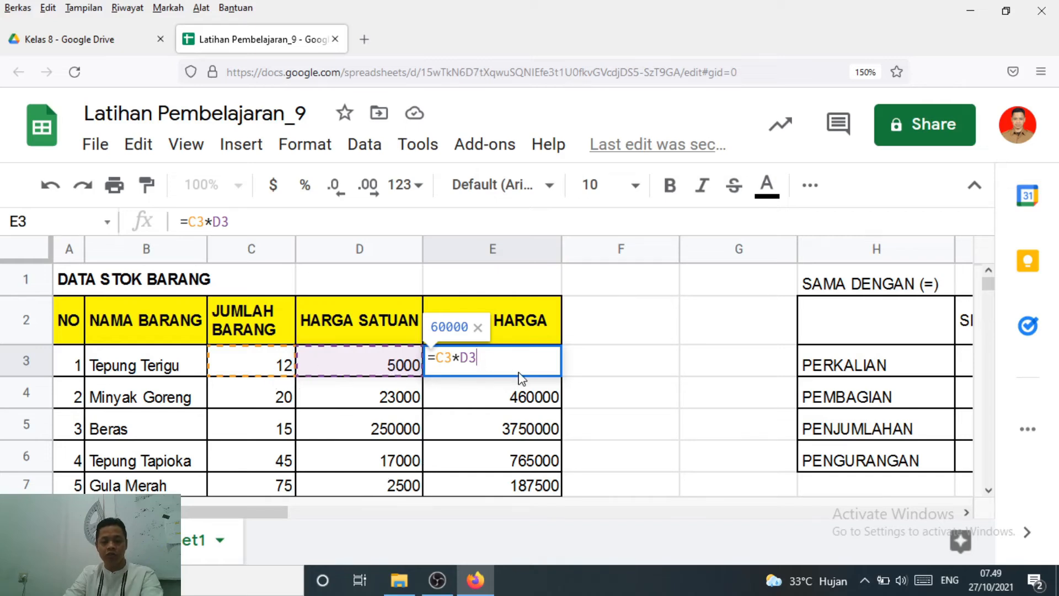
key("Return")
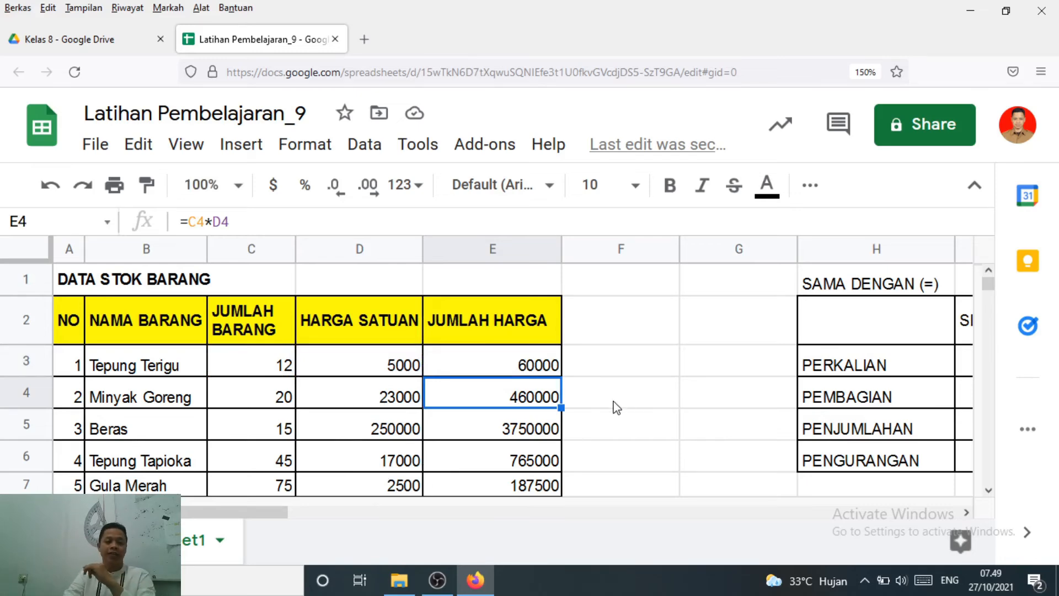
scroll(616, 409, "down", 2)
scroll(617, 408, "up", 2)
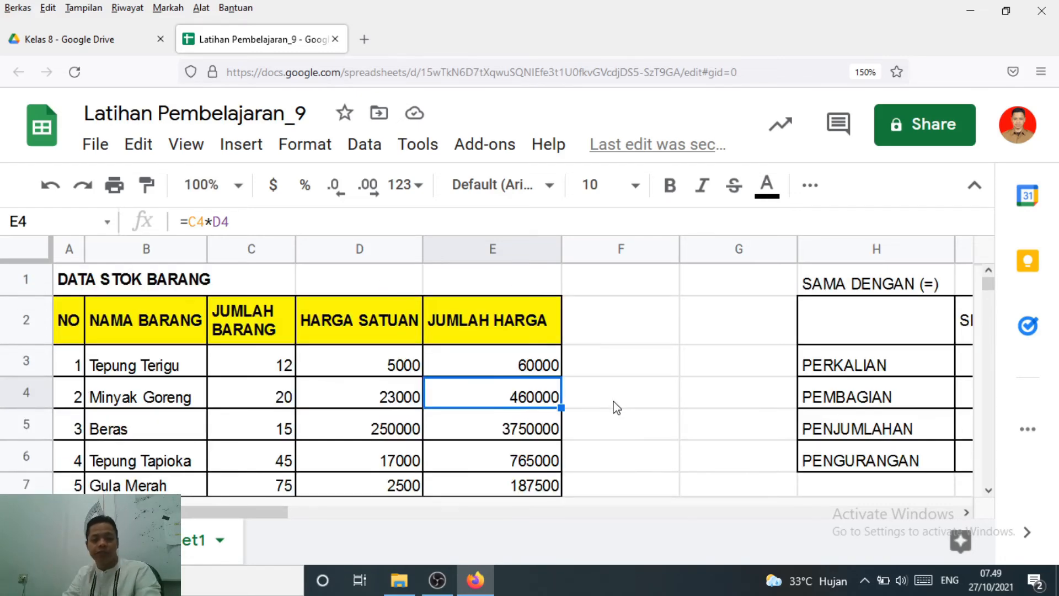
Review the JUMLAH HARGA formulas for all five items, row by row, with the whole stock table in view
key("ctrl+minus")
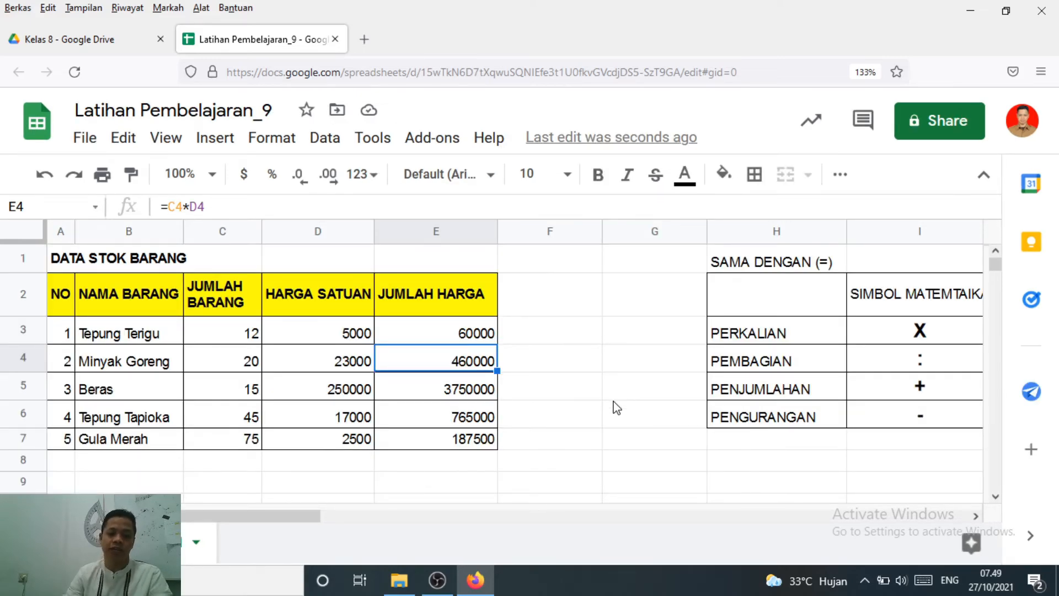
left_click(426, 335)
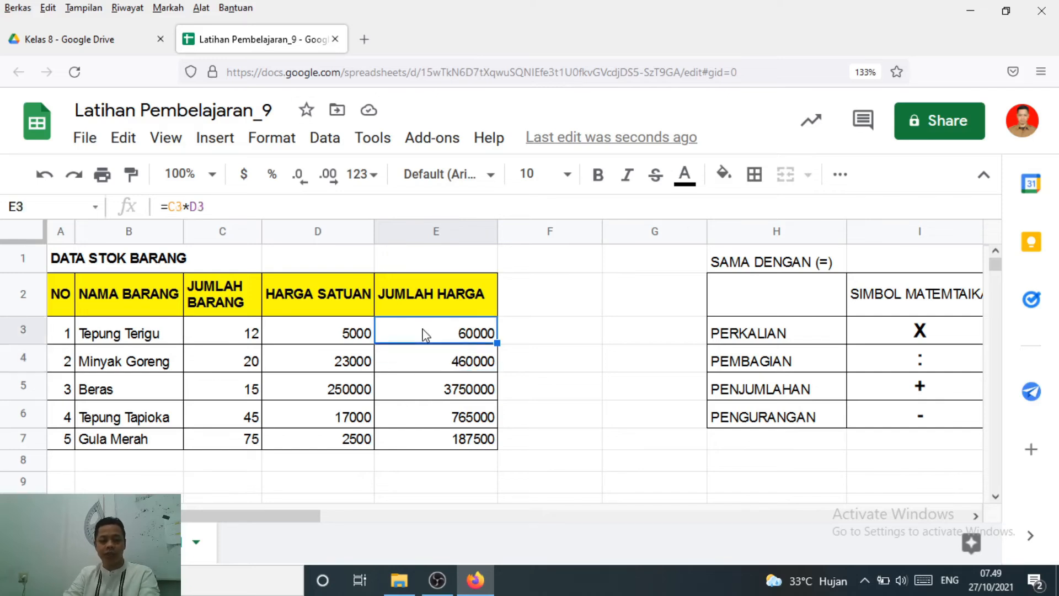
left_click(441, 444)
left_click(437, 335)
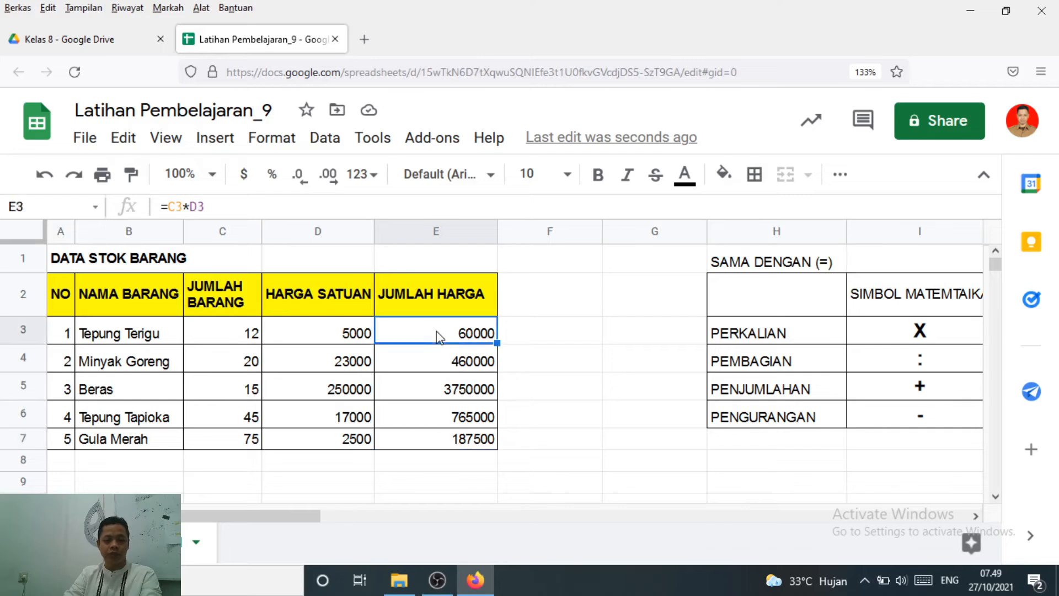
left_click(431, 364)
left_click(429, 397)
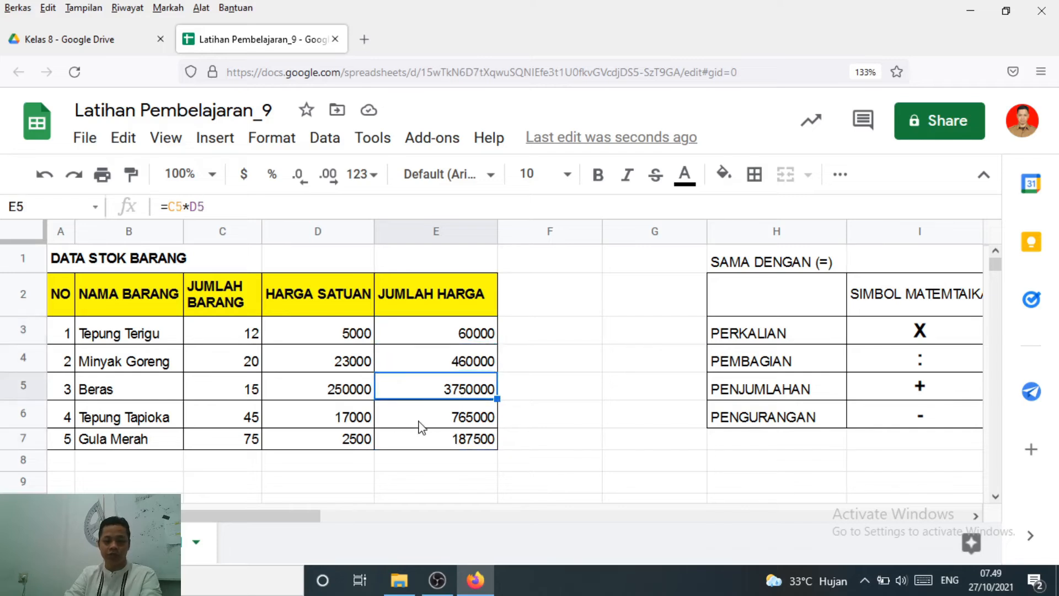
left_click(420, 421)
left_click(425, 441)
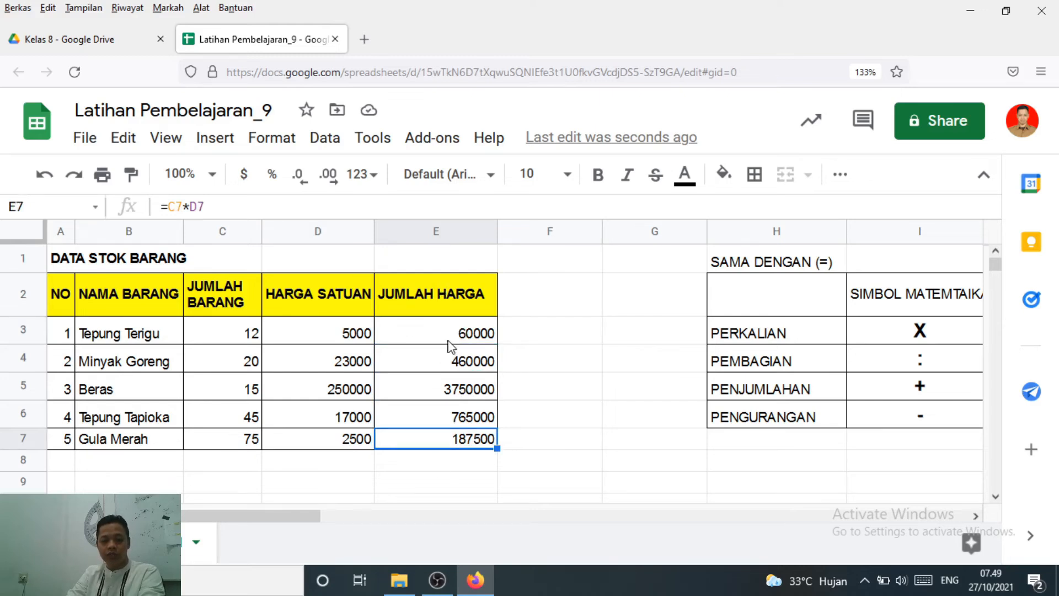
left_click(450, 341)
left_click(432, 444)
left_click(449, 464)
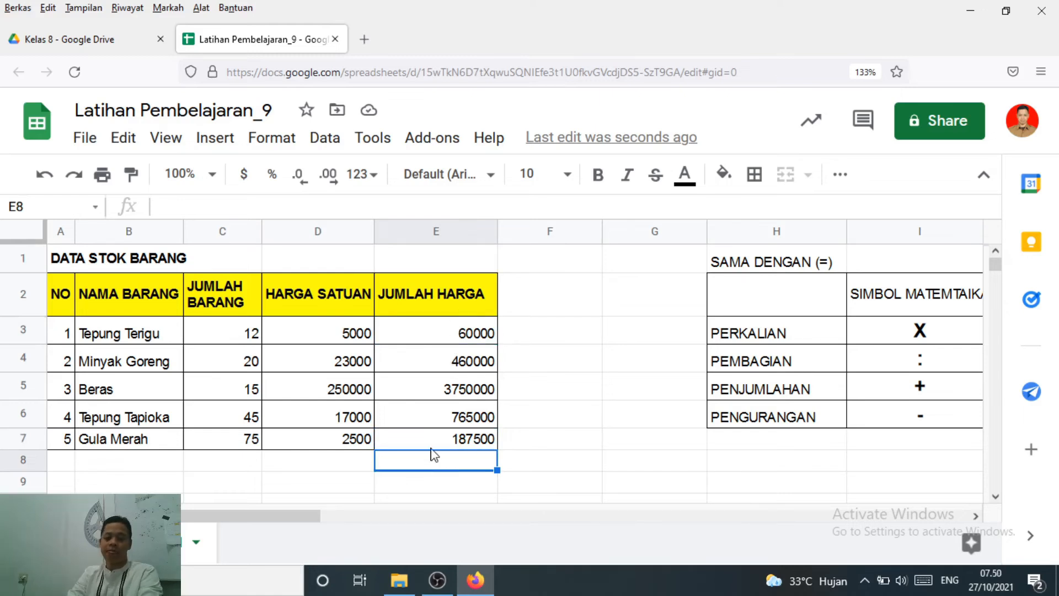
Check the JUMLAH HARGA formulas for Tepung Terigu, Minyak Goreng and Gula Merah in E3, E4 and E7
left_click(444, 333)
left_click(446, 361)
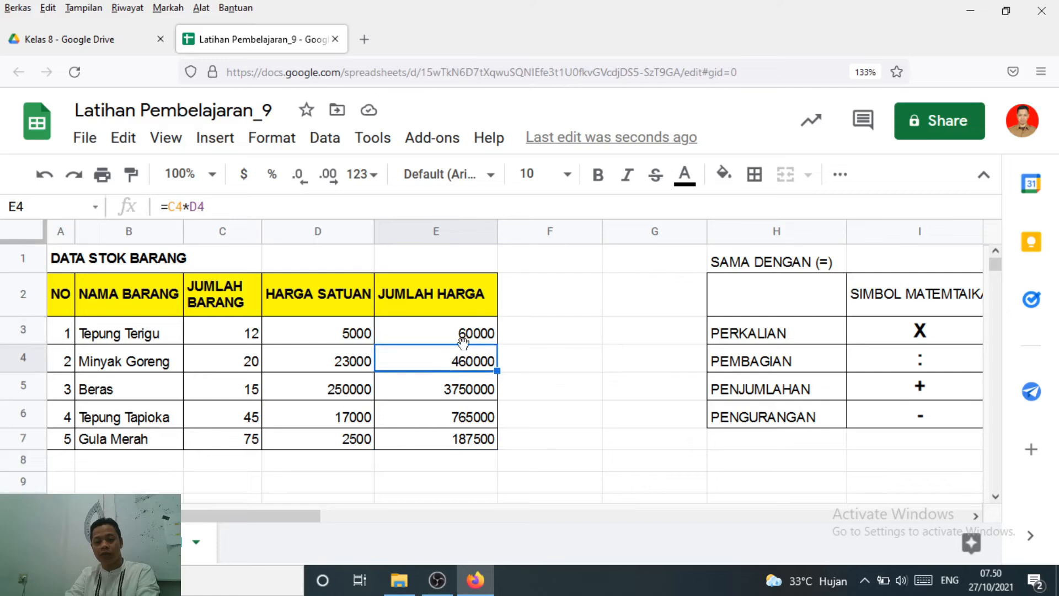
left_click(452, 335)
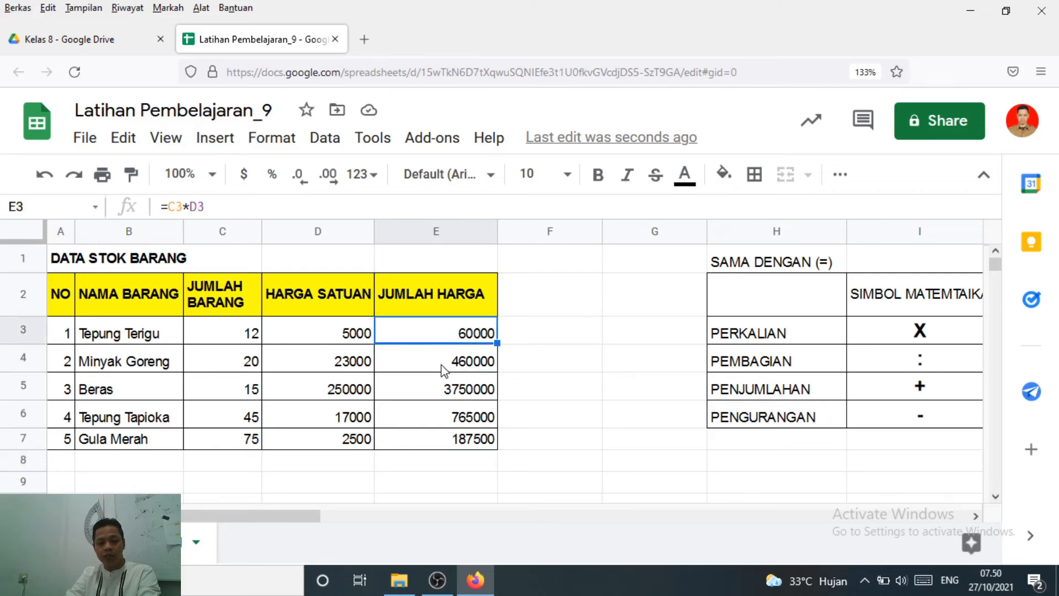
left_click(444, 367)
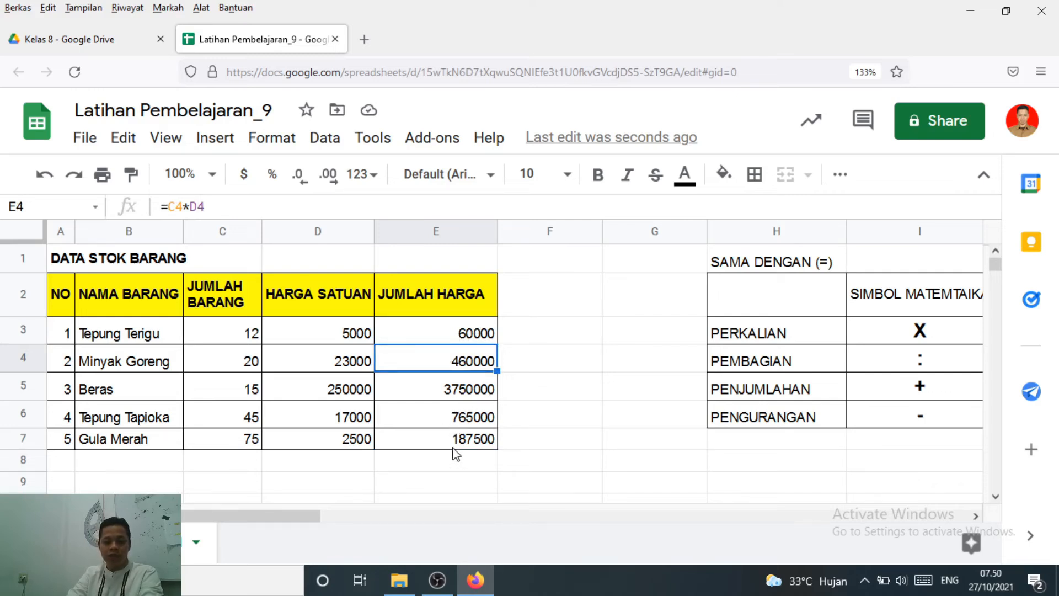
left_click(481, 444)
Add up the five items' JUMLAH HARGA in E8 with the cell-reference formula =E3+E4+E5+E6+E7
left_click(468, 466)
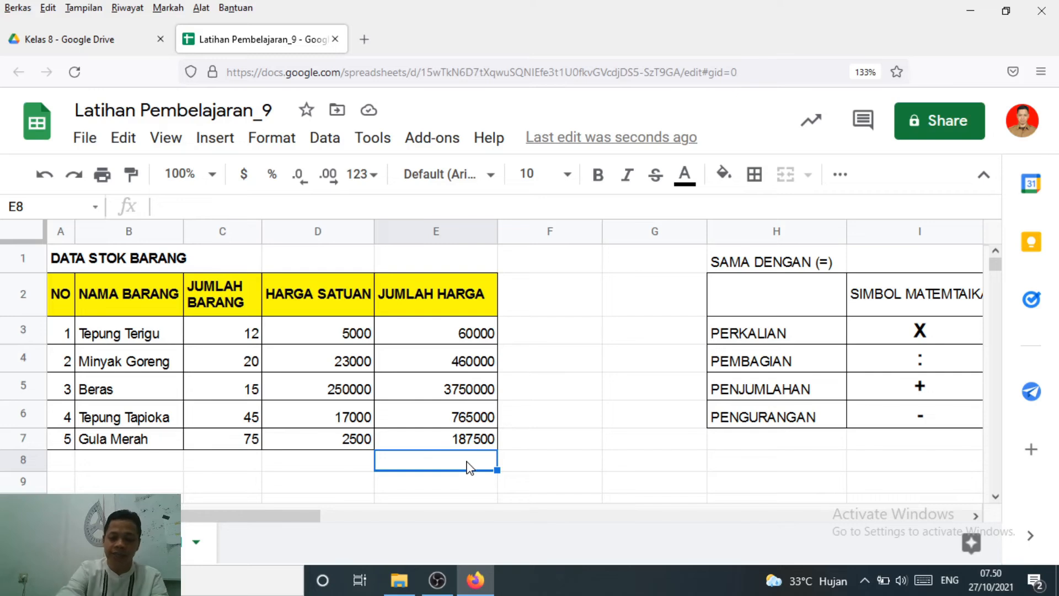
type("=")
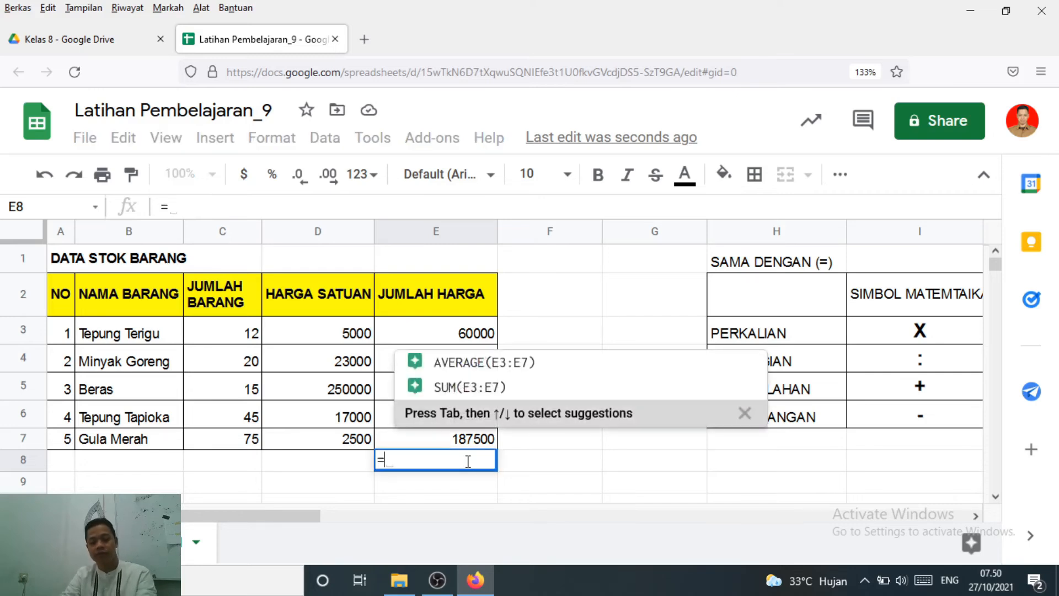
left_click(439, 335)
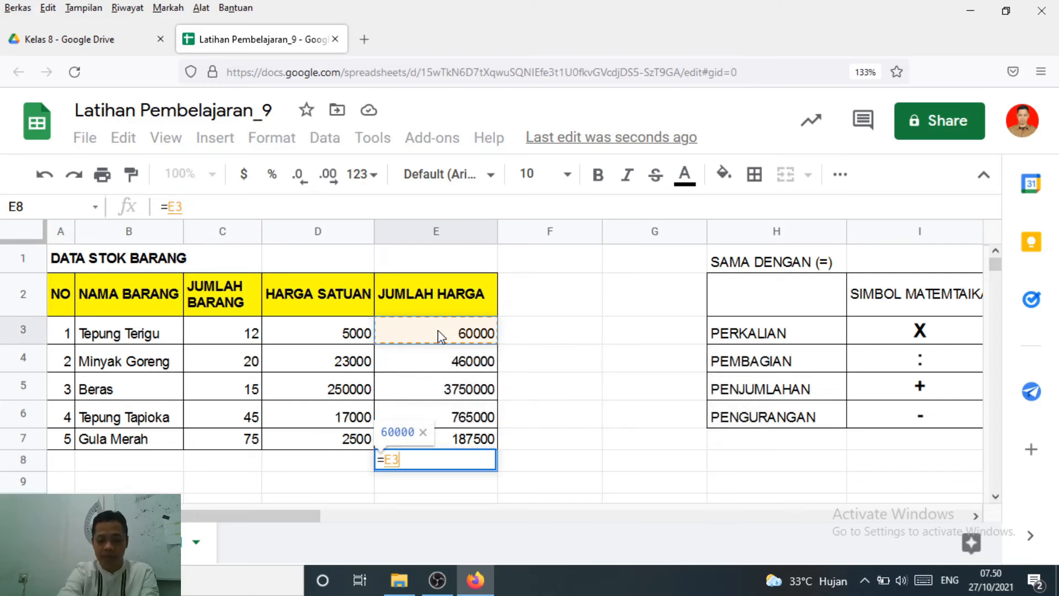
type("+")
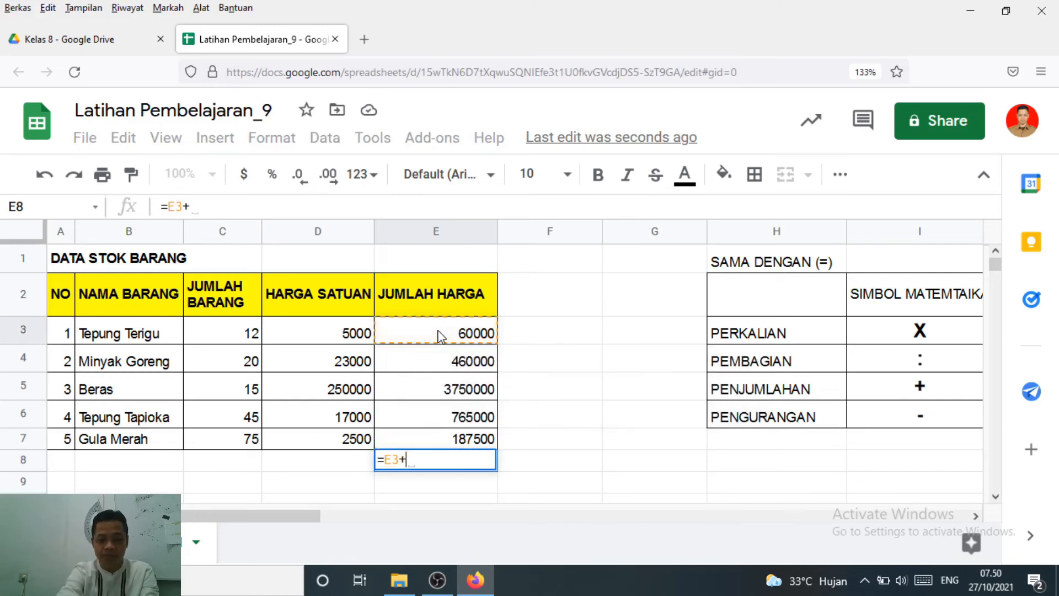
left_click(440, 366)
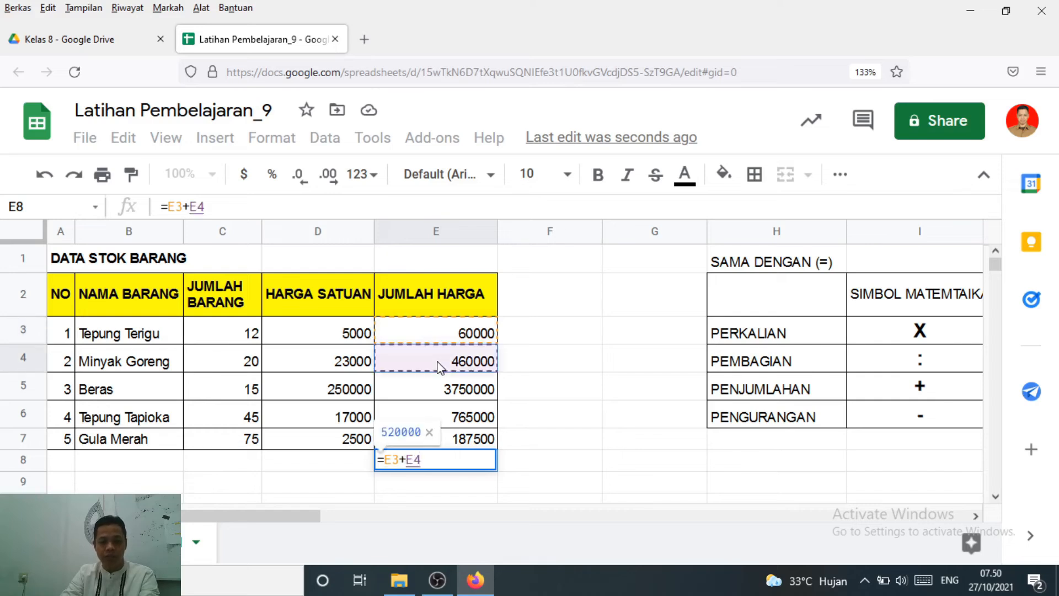
type("+")
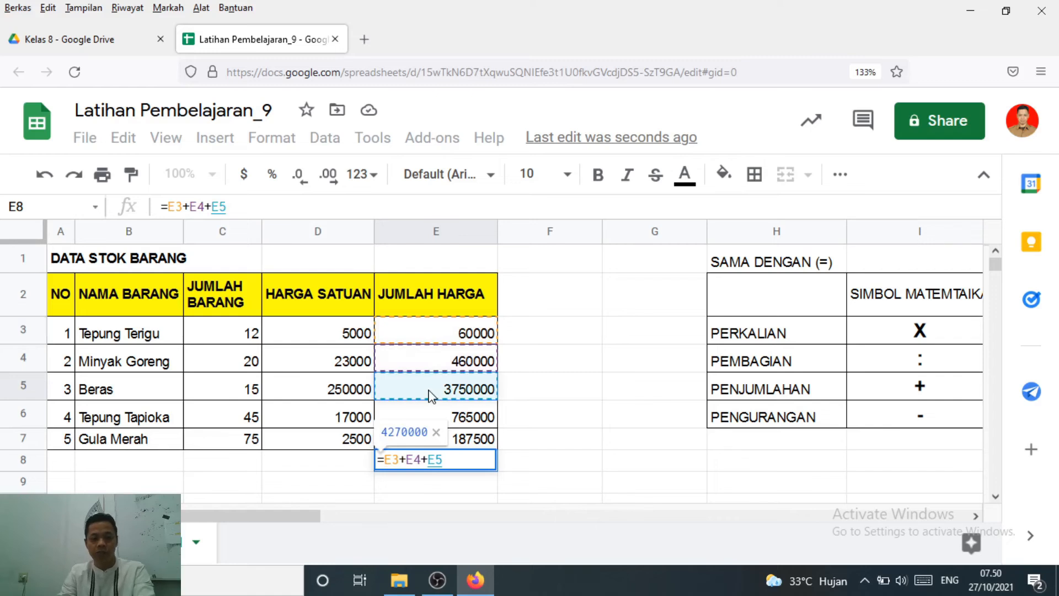
type("+")
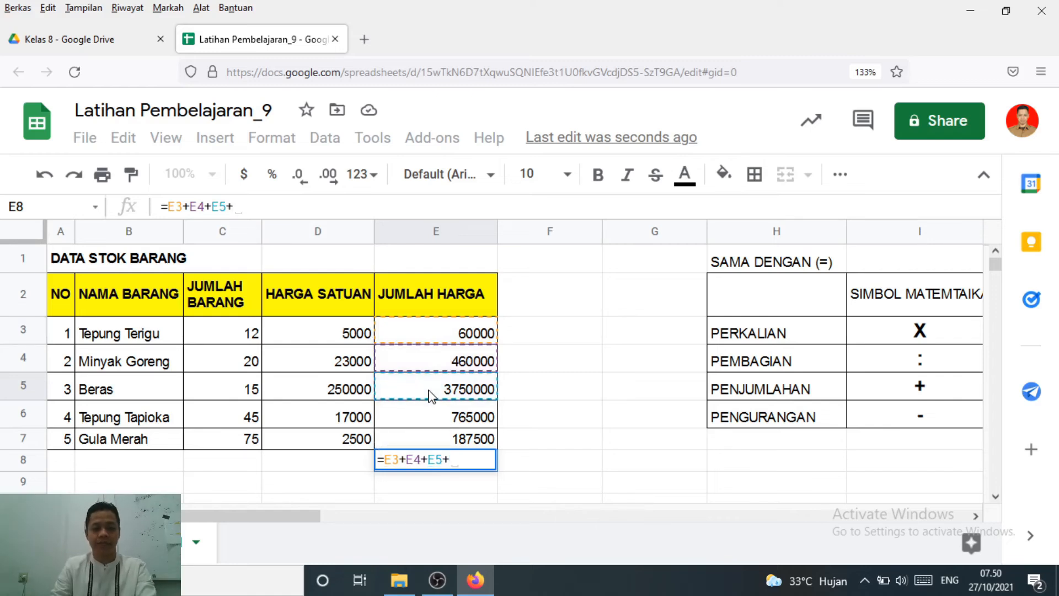
left_click(443, 423)
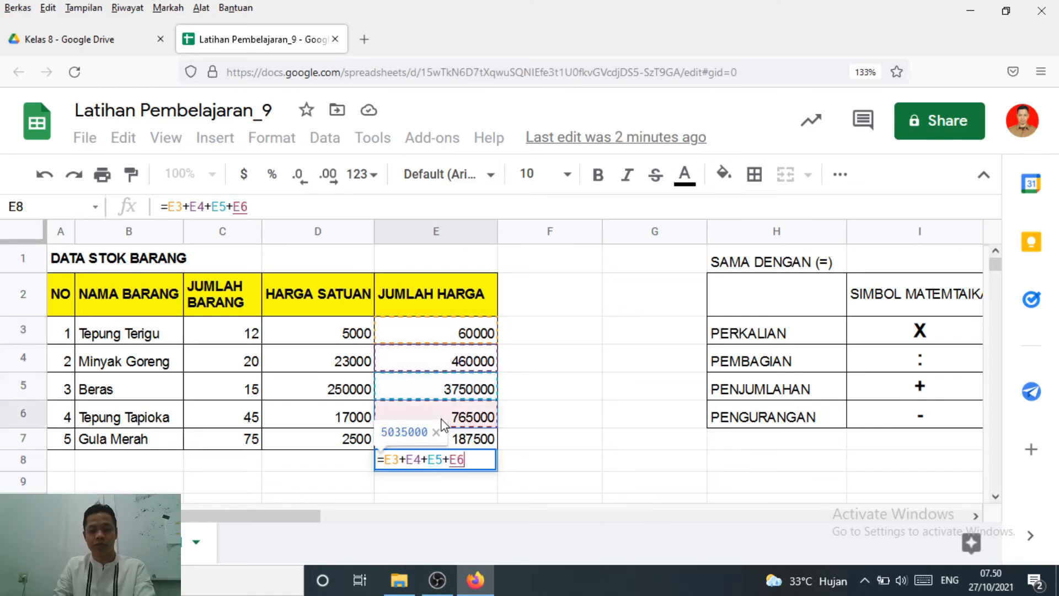
type("+")
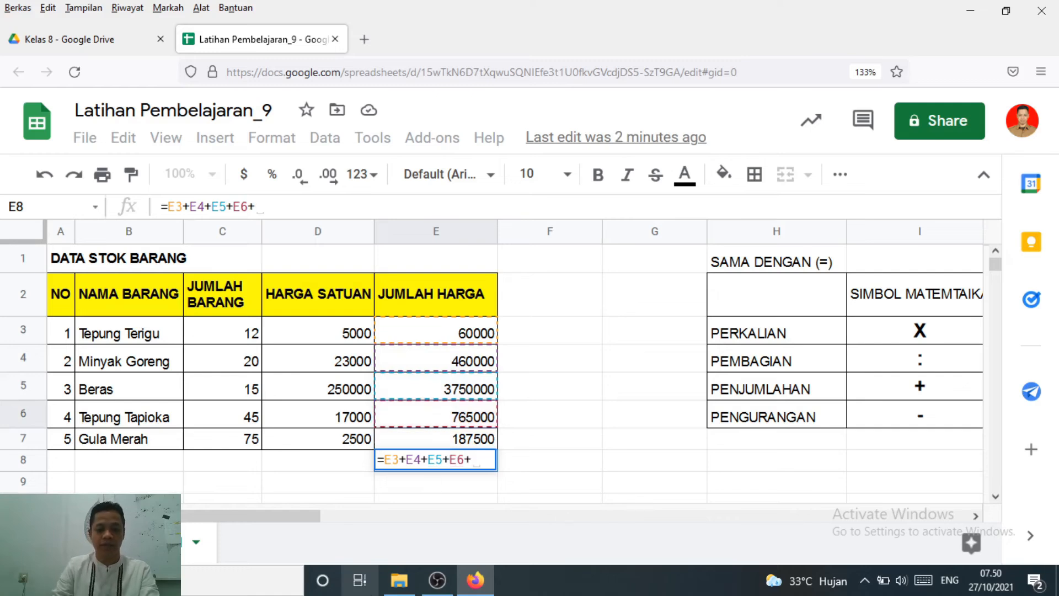
left_click(465, 441)
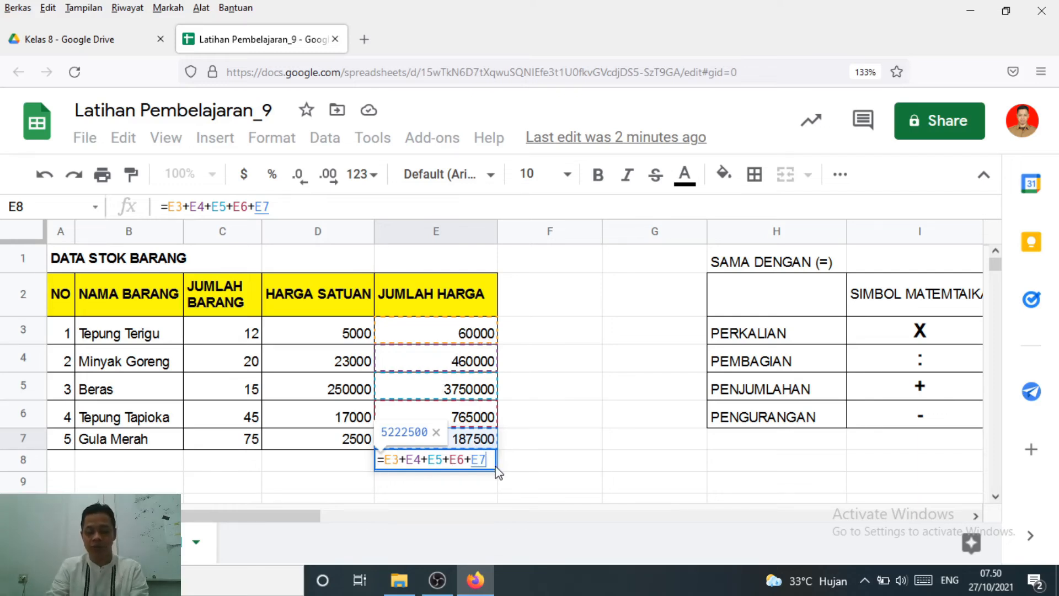
key("Return")
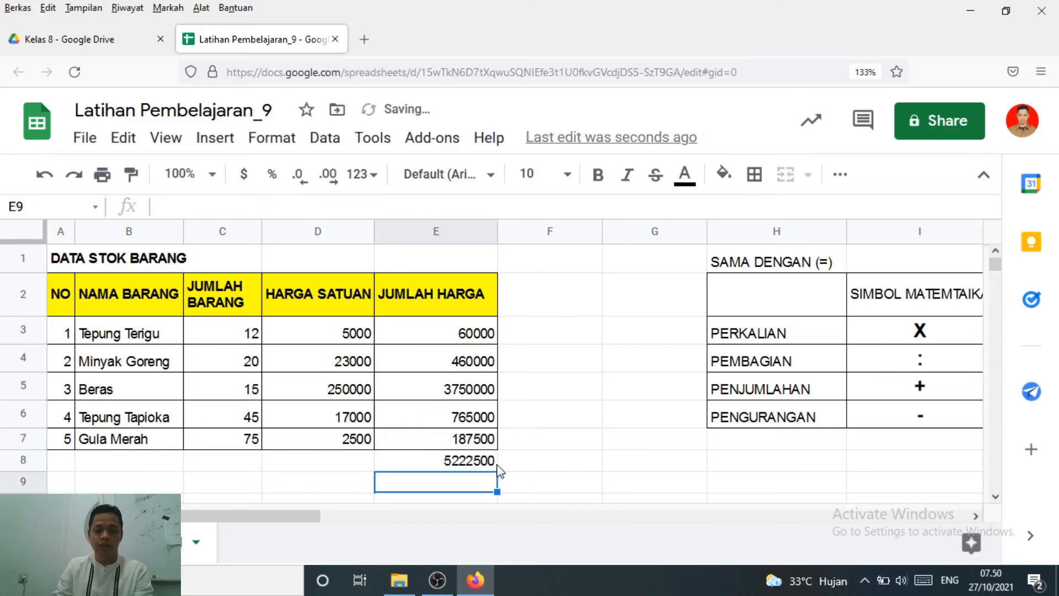
left_click(472, 467)
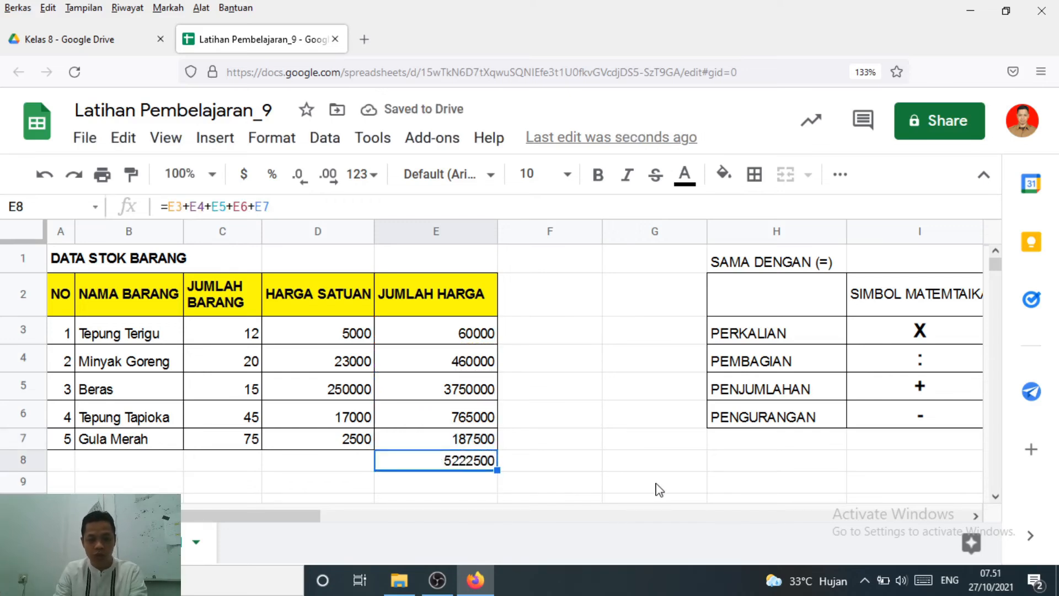
Label the sum row with TOTAL in D8, beside the grand total
left_click(281, 464)
type("TOTAL")
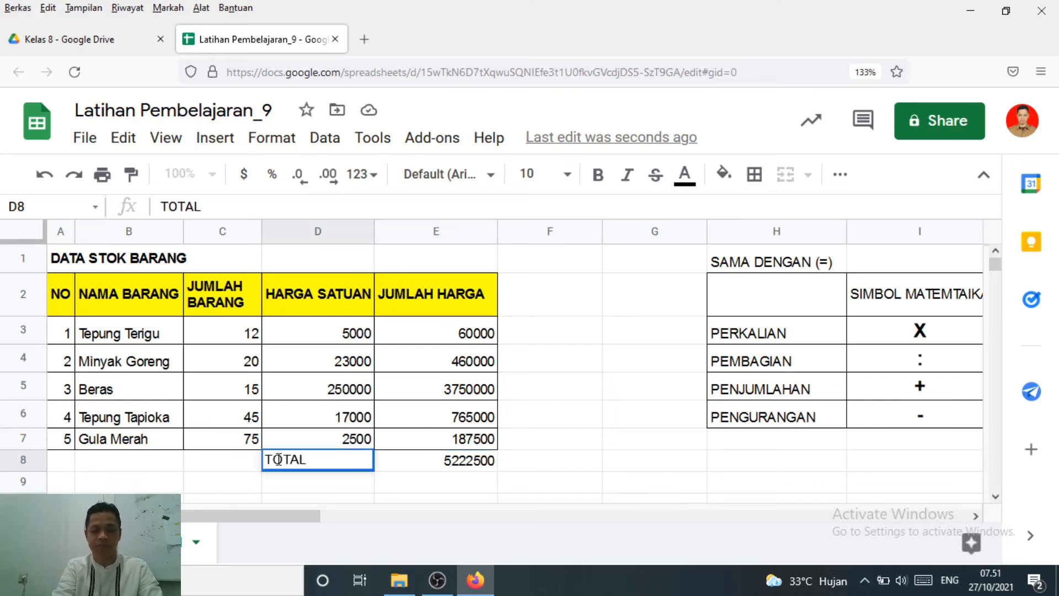
key("Return")
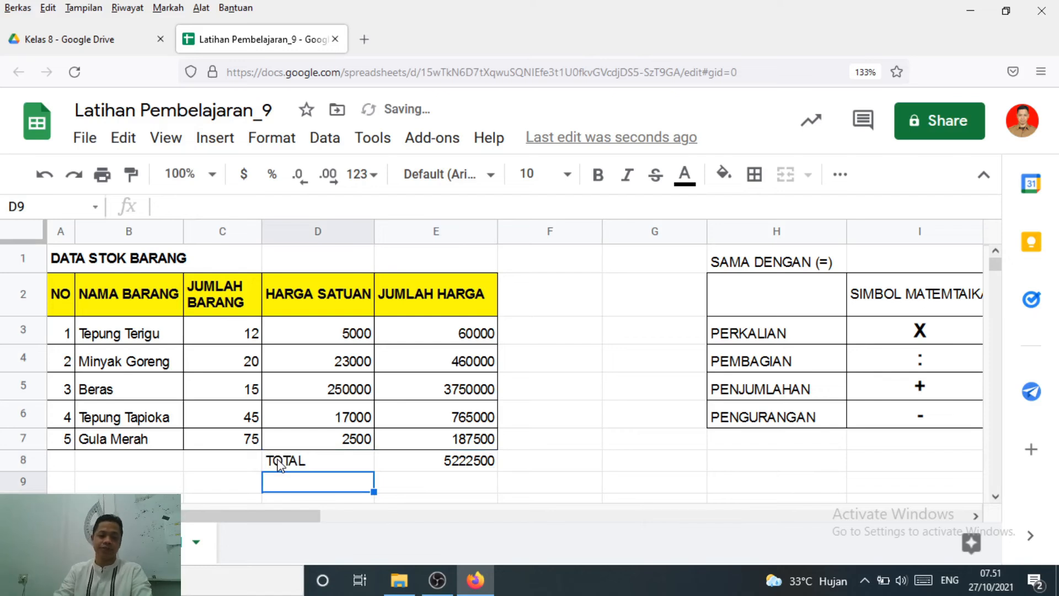
Review the TOTAL label, each item's JUMLAH HARGA from E3 to E7, and the addition formula in E8
left_click(281, 463)
left_click(432, 463)
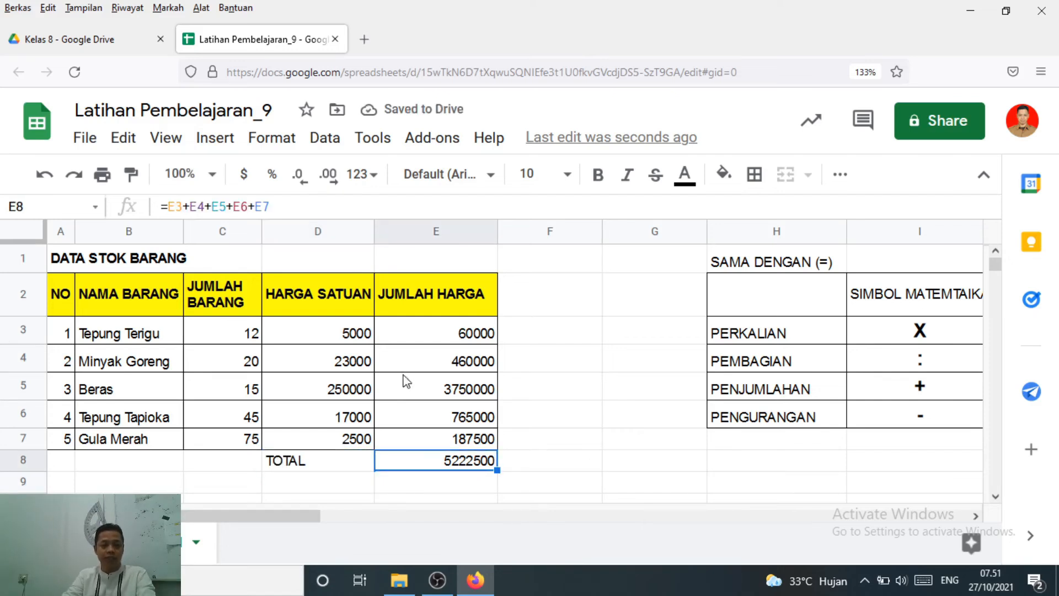
left_click(463, 337)
left_click(442, 364)
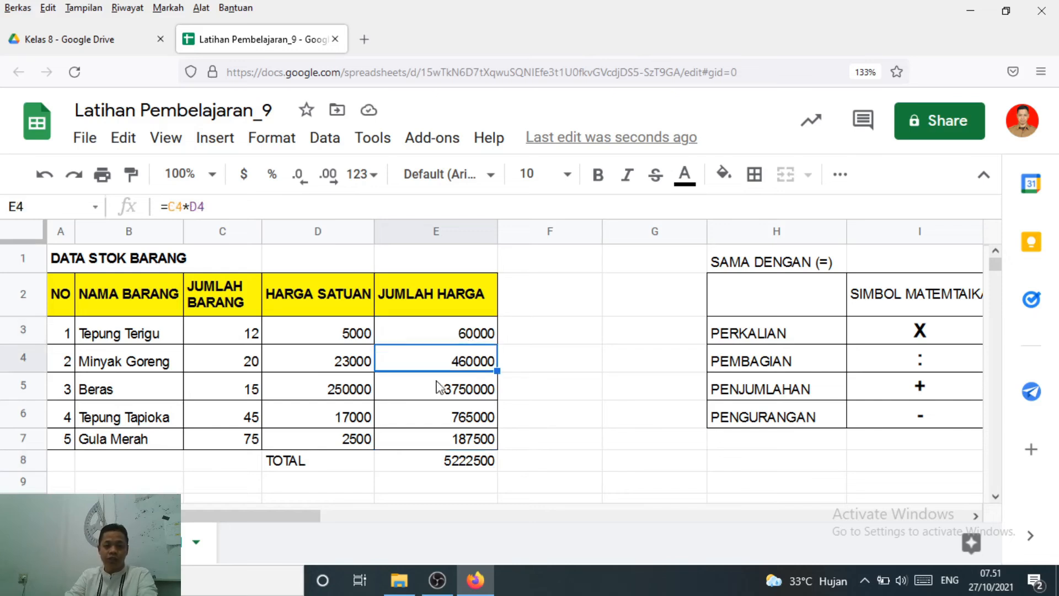
left_click(438, 388)
left_click(434, 415)
left_click(444, 445)
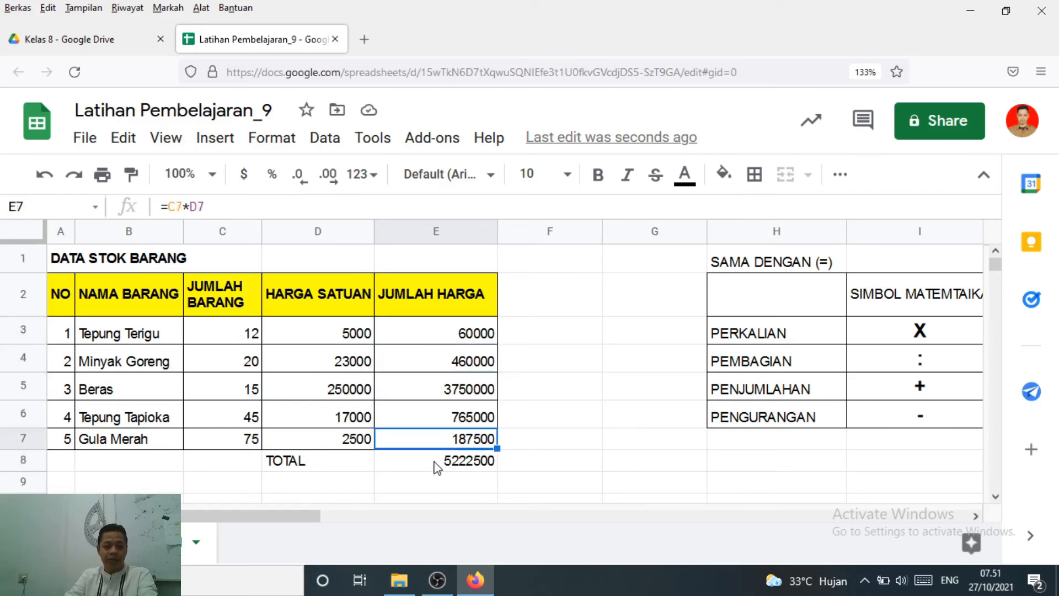
left_click(436, 465)
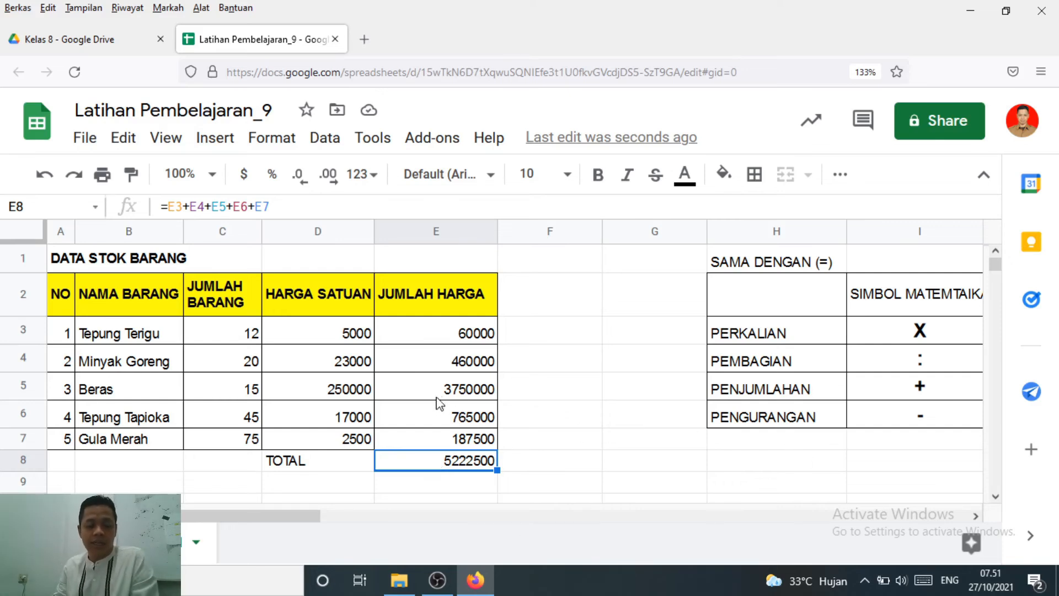
Narrow the empty columns G and F and slightly reduce column H to bring the math symbol table closer to the stock table
left_click_drag(706, 232, 629, 276)
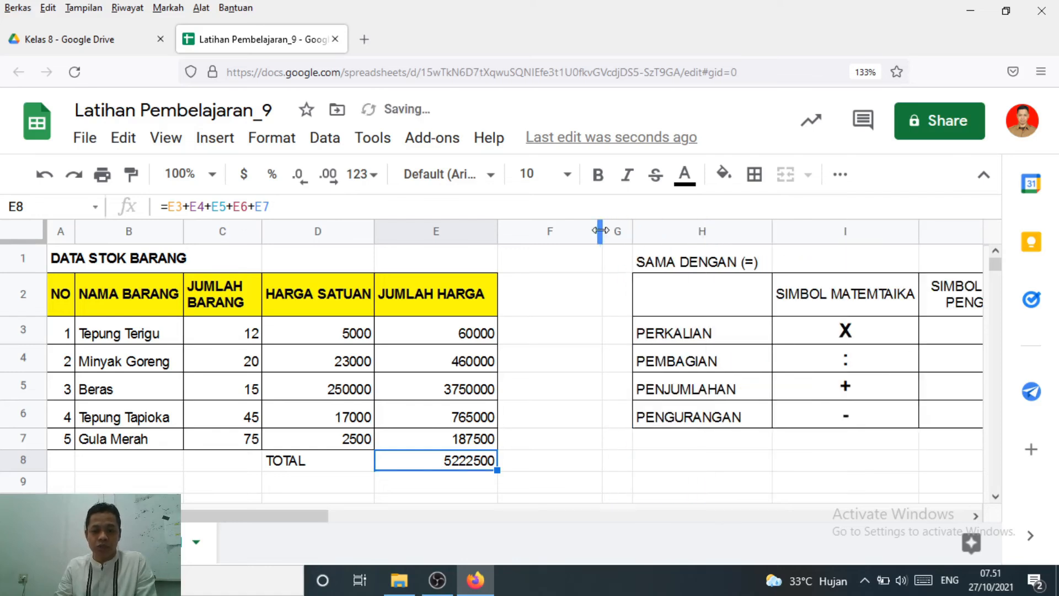
left_click_drag(602, 232, 538, 246)
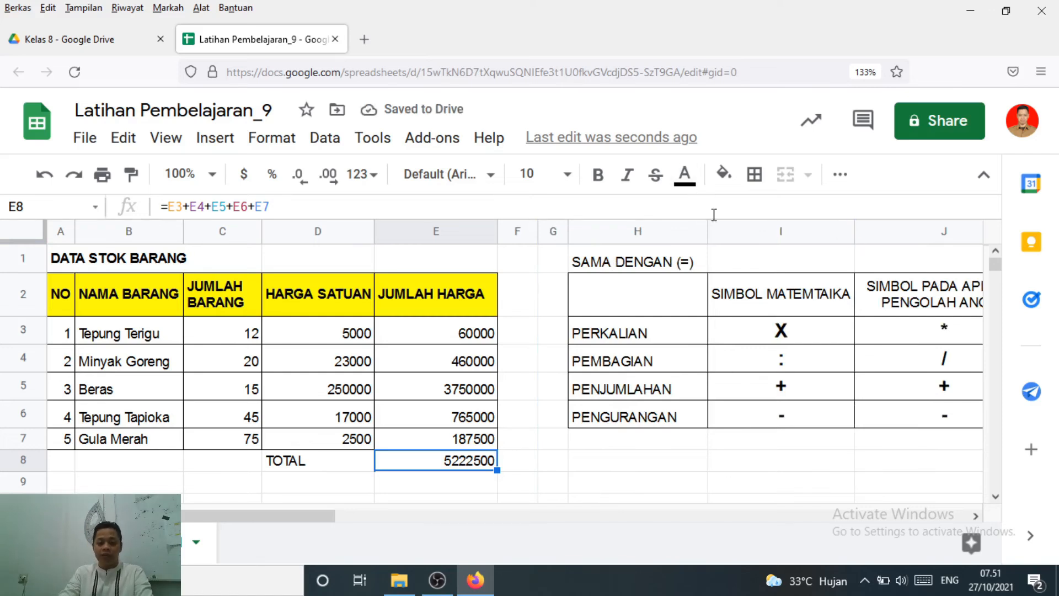
left_click_drag(705, 232, 686, 233)
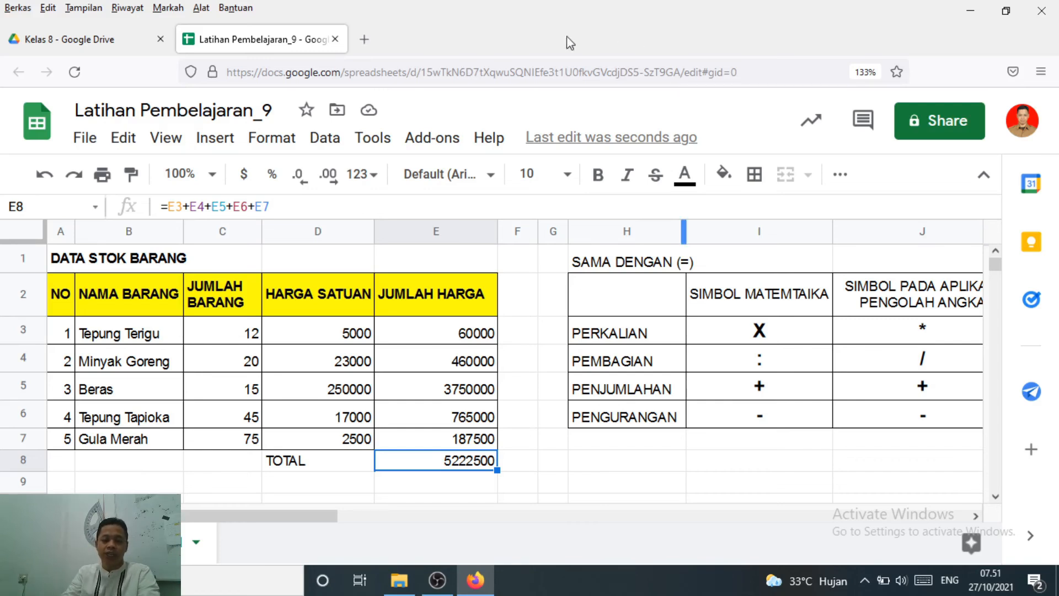
Compare the multiplication formulas in E5, E3 and E7 with the TOTAL row's addition formula in E8
left_click(414, 393)
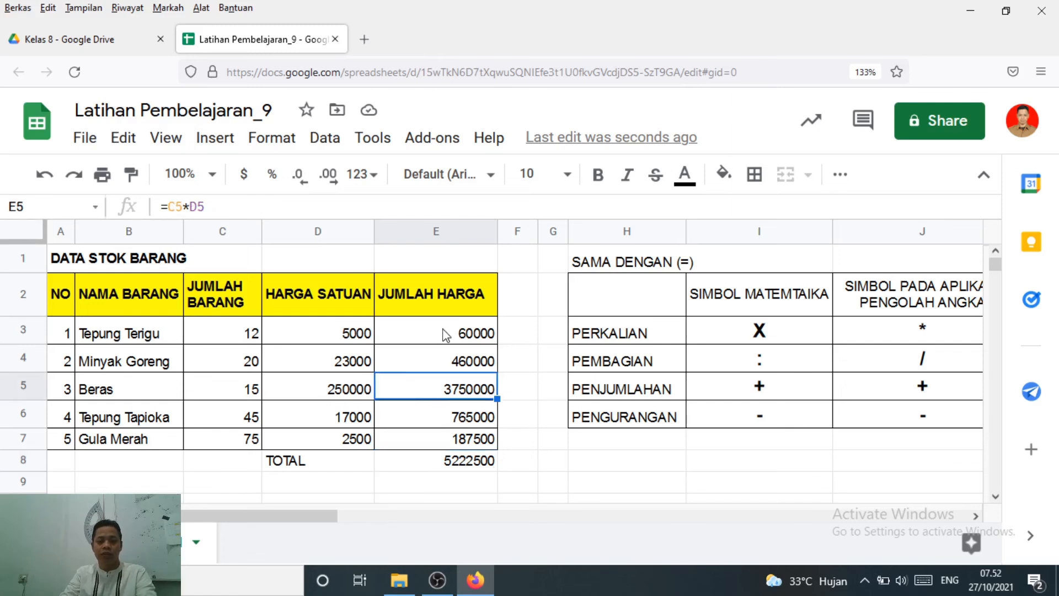
left_click(446, 333)
left_click(427, 447)
left_click(439, 464)
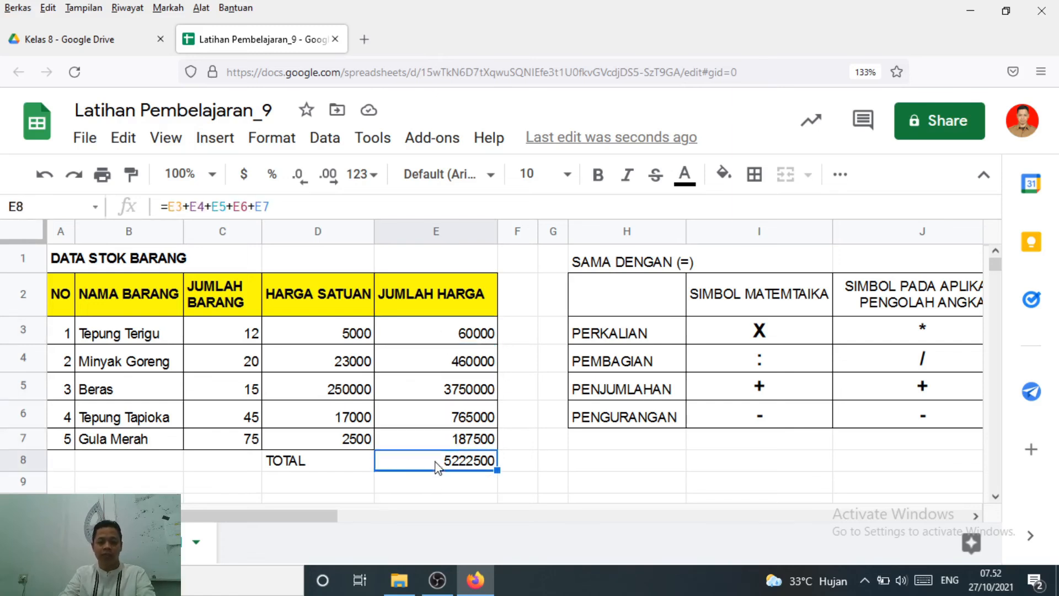
left_click(323, 467)
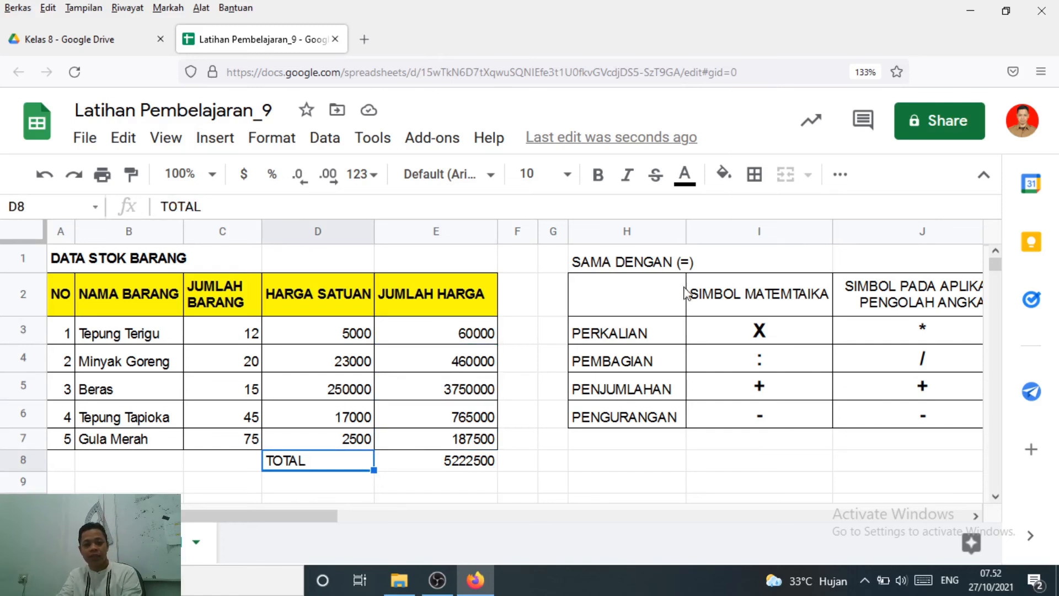
left_click(462, 343)
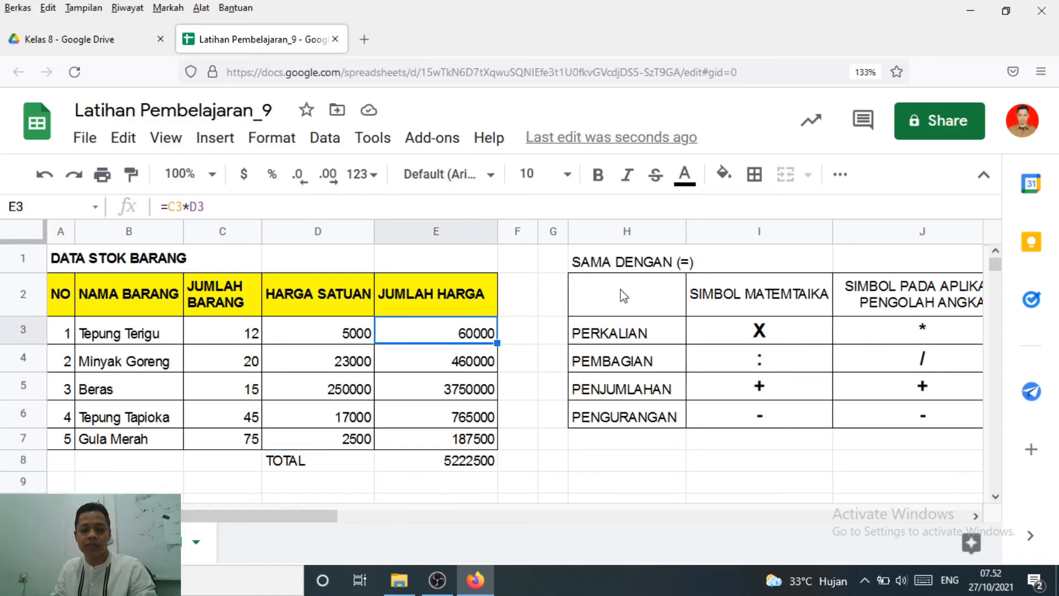
mouse_move(439, 593)
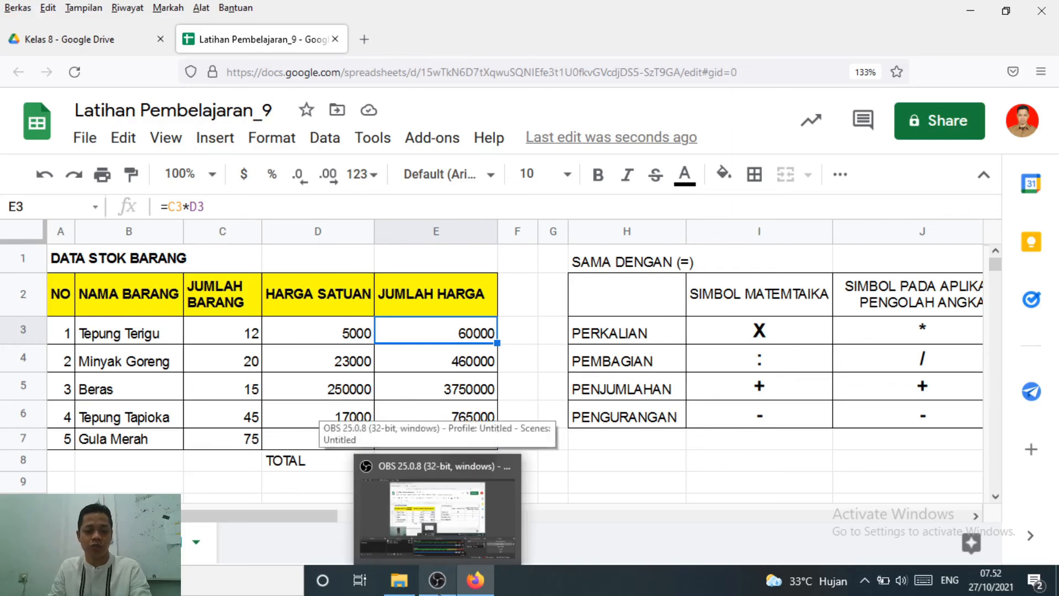